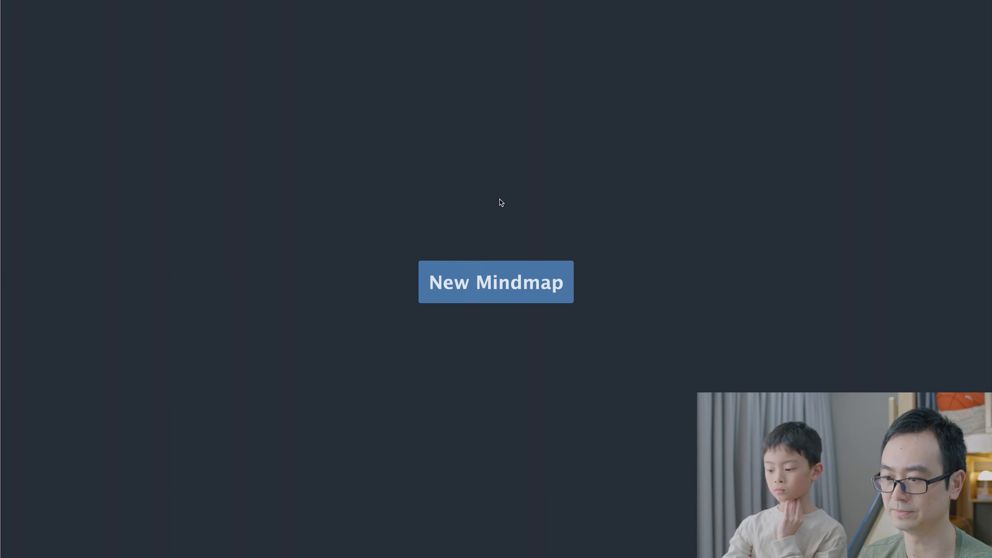
# Step: Rename the central node of the new mind map to "Game"
pyautogui.click(491, 284)
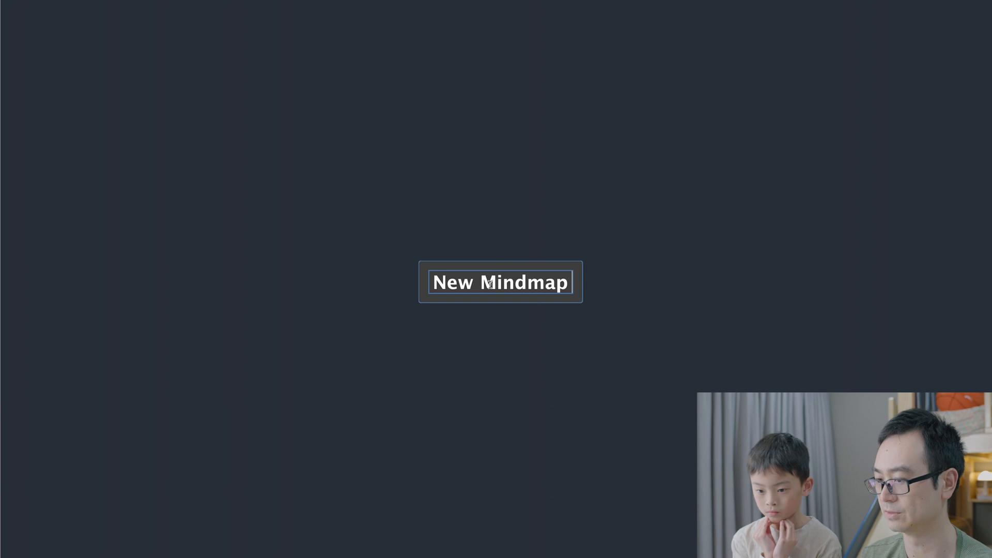
pyautogui.press('super+a')
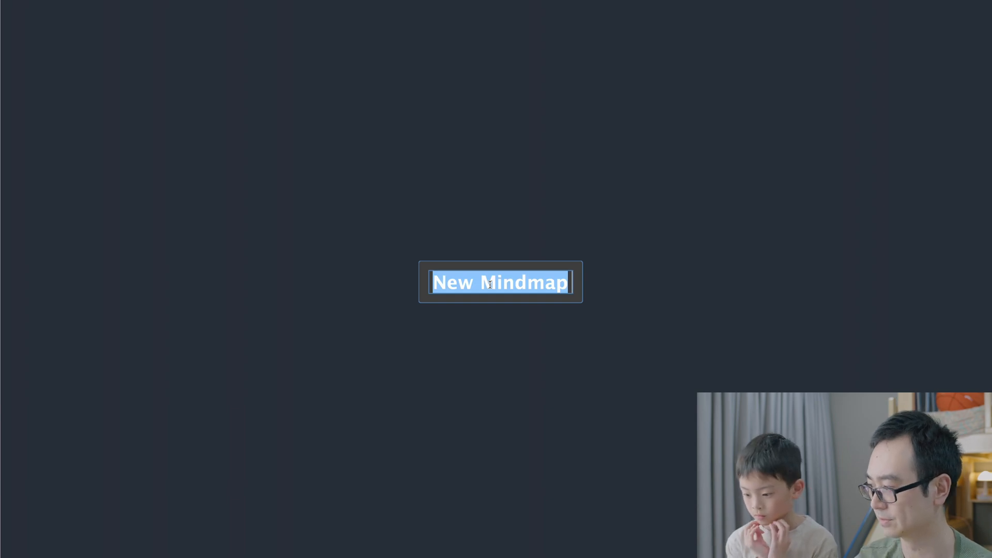
pyautogui.write('Game')
pyautogui.press('Return')
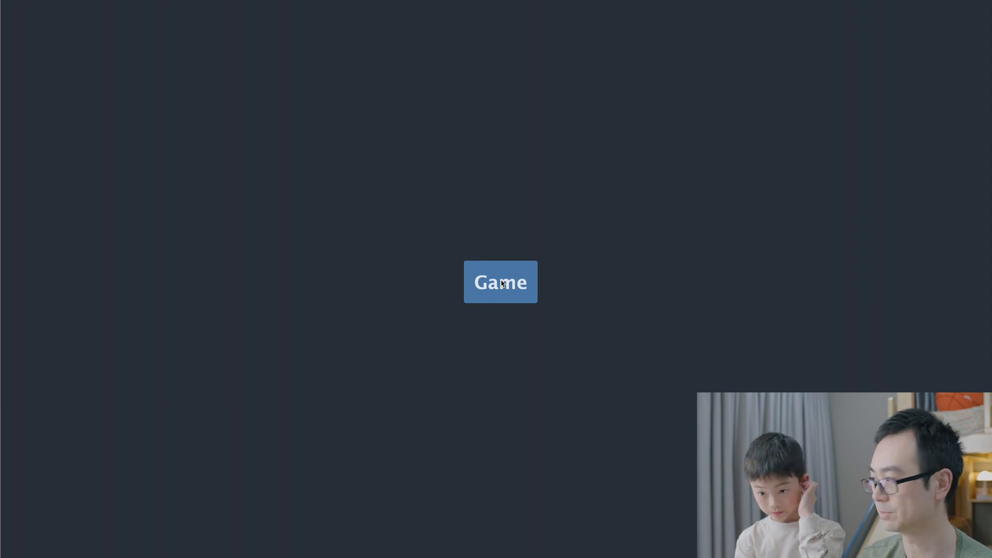
# Step: Add a child node "Ideas" to the Game node and a child node "puzzle" under Ideas
pyautogui.press('Tab')
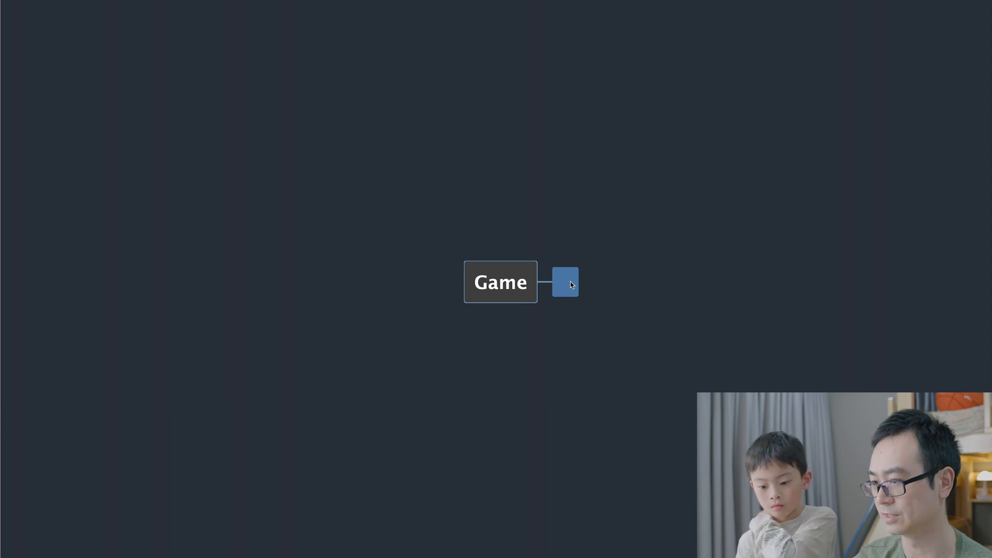
pyautogui.write('Ideas')
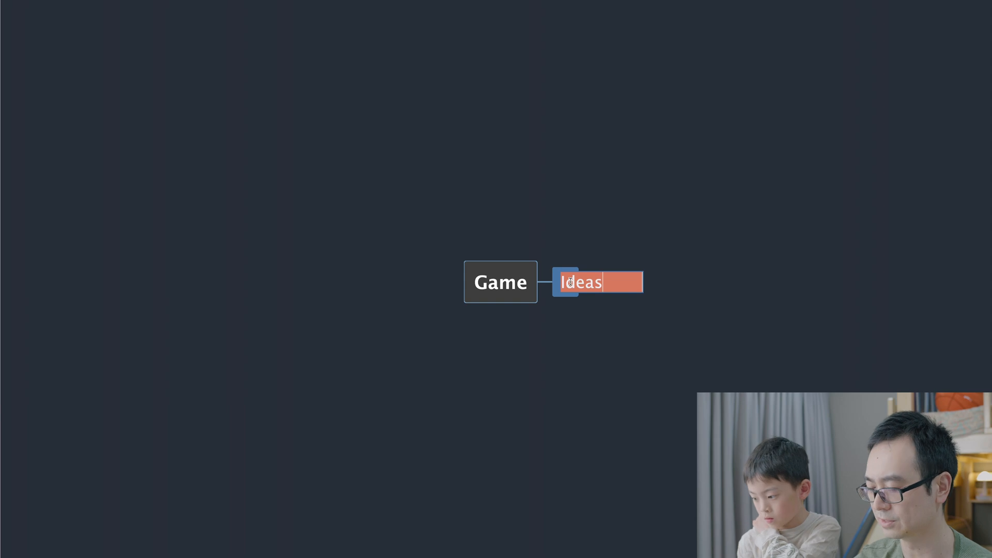
pyautogui.press('Return')
pyautogui.press('Tab')
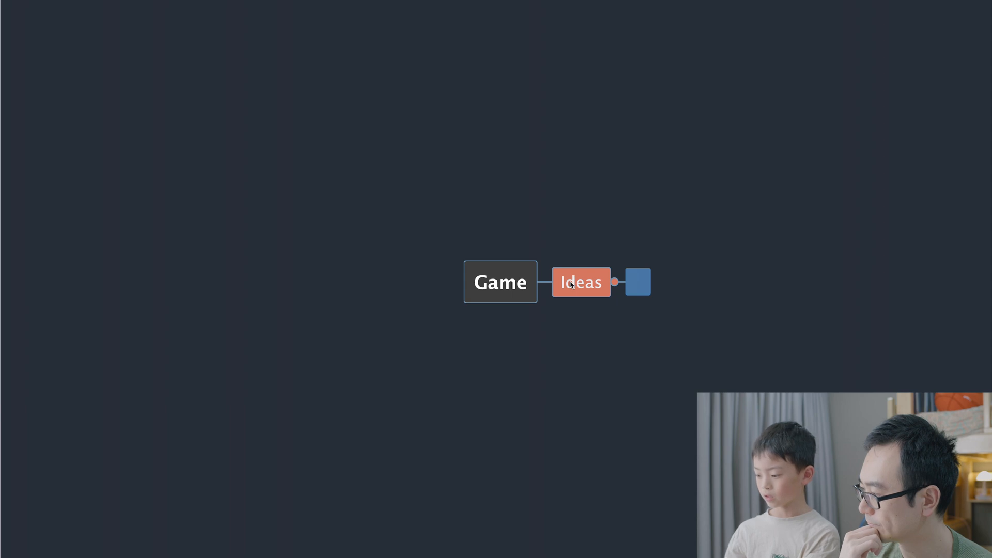
pyautogui.write('puzzle')
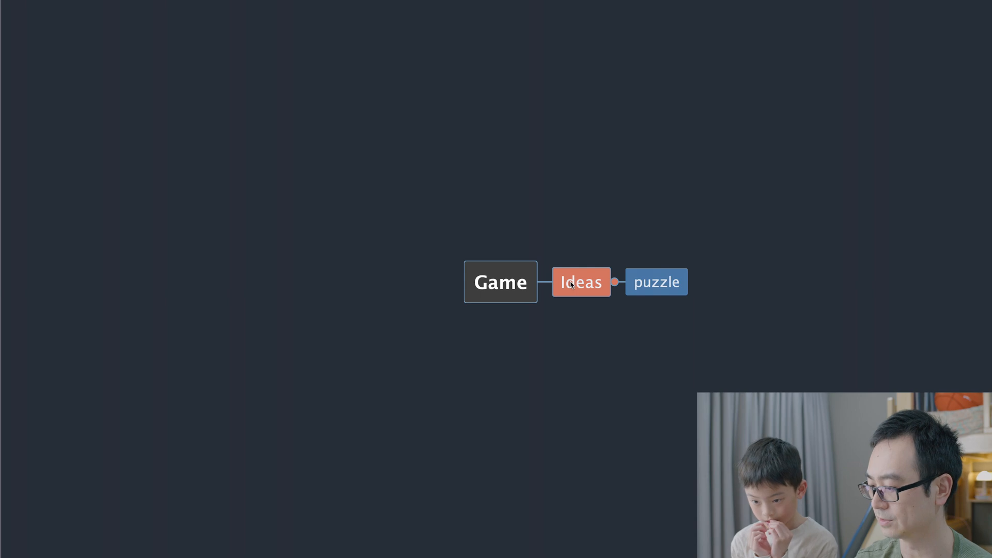
pyautogui.press('Return')
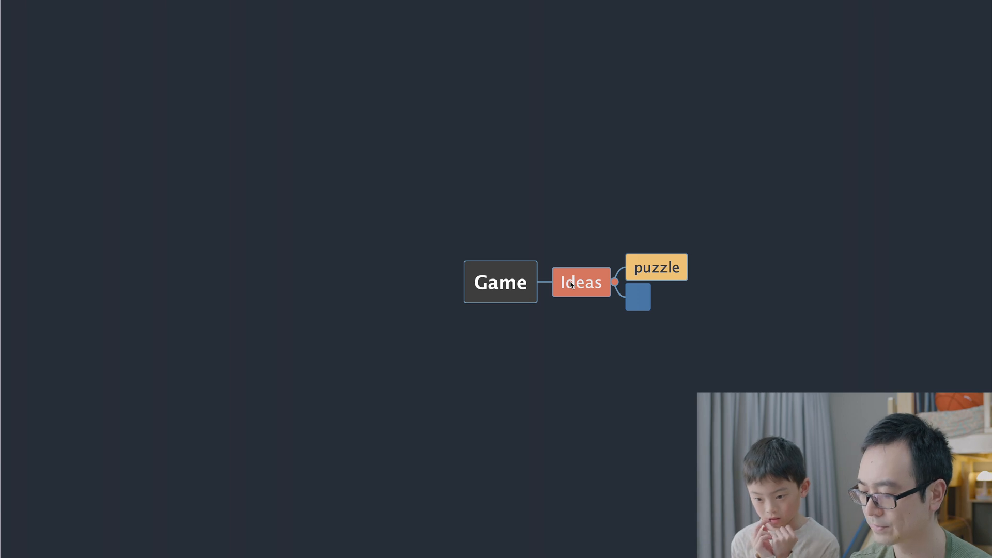
pyautogui.click(654, 265)
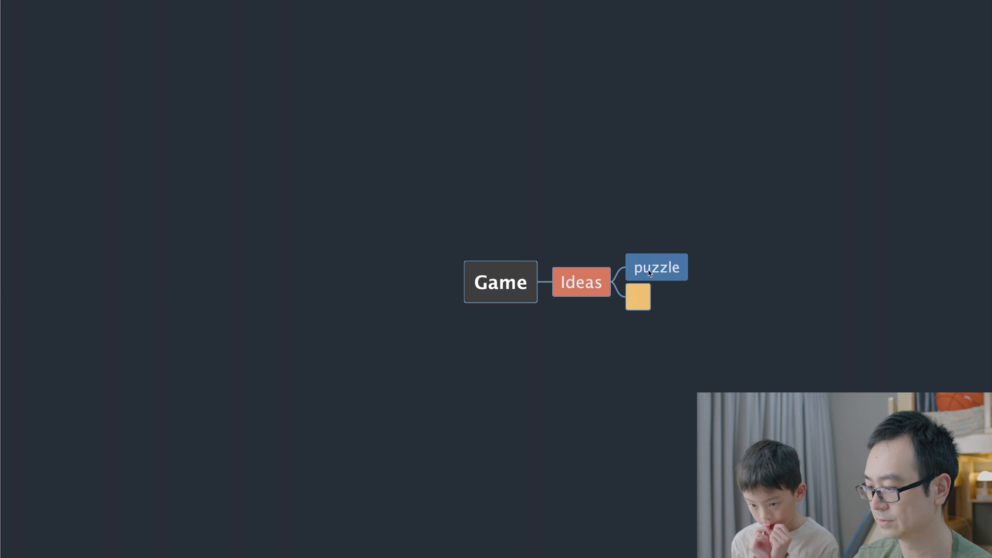
pyautogui.press('Delete')
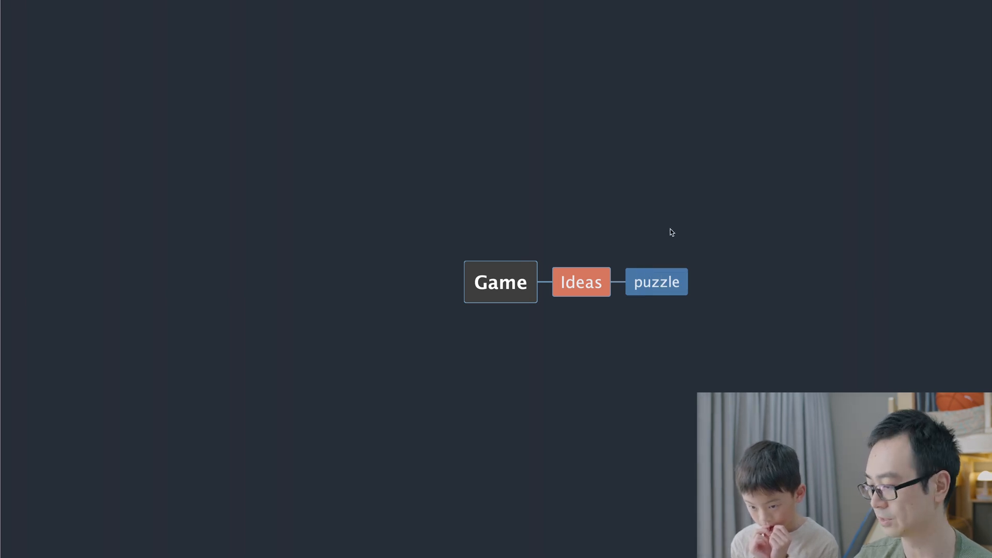
# Step: Add two sibling nodes below puzzle under Ideas, named "story" and "weird fails"
pyautogui.press('Return')
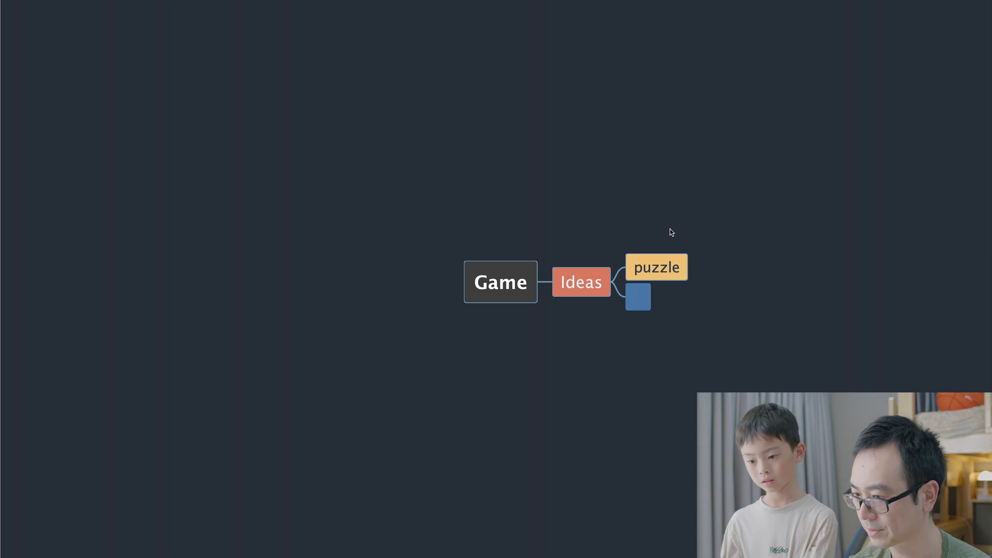
pyautogui.write('stor')
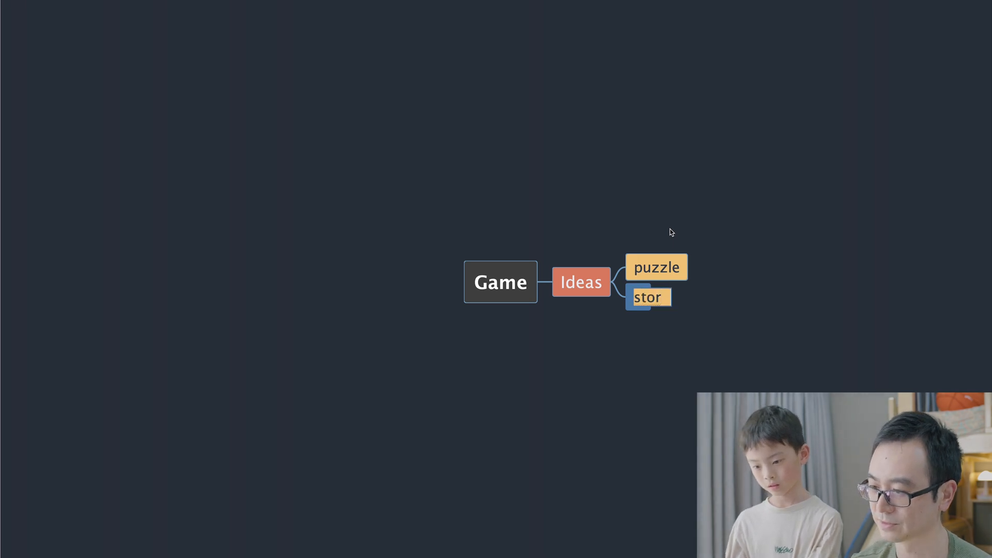
pyautogui.write('y')
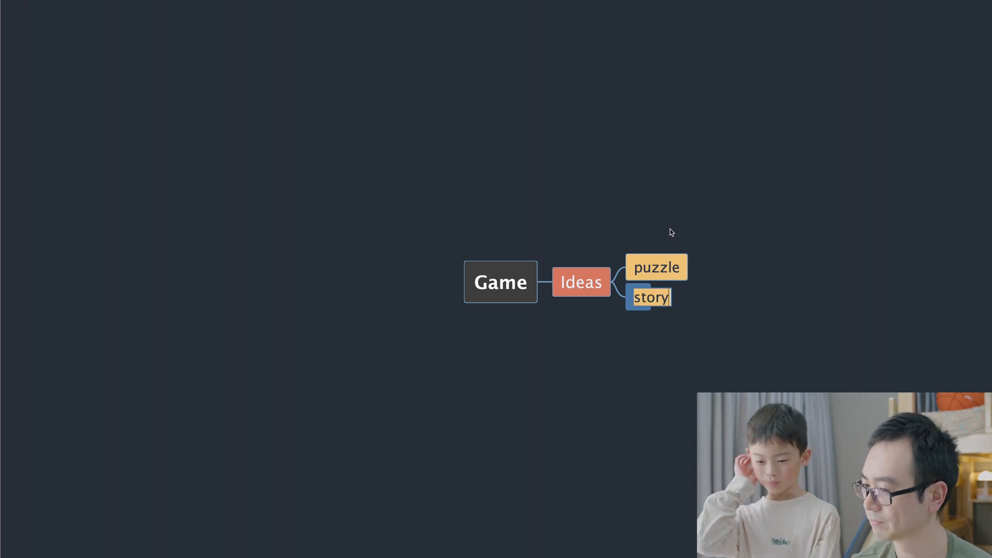
pyautogui.press('Return')
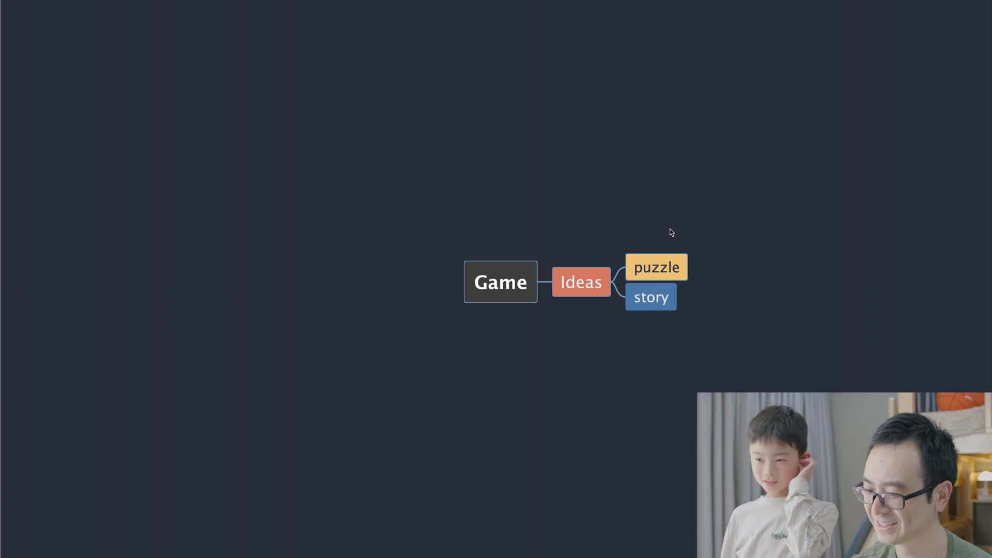
pyautogui.press('Return')
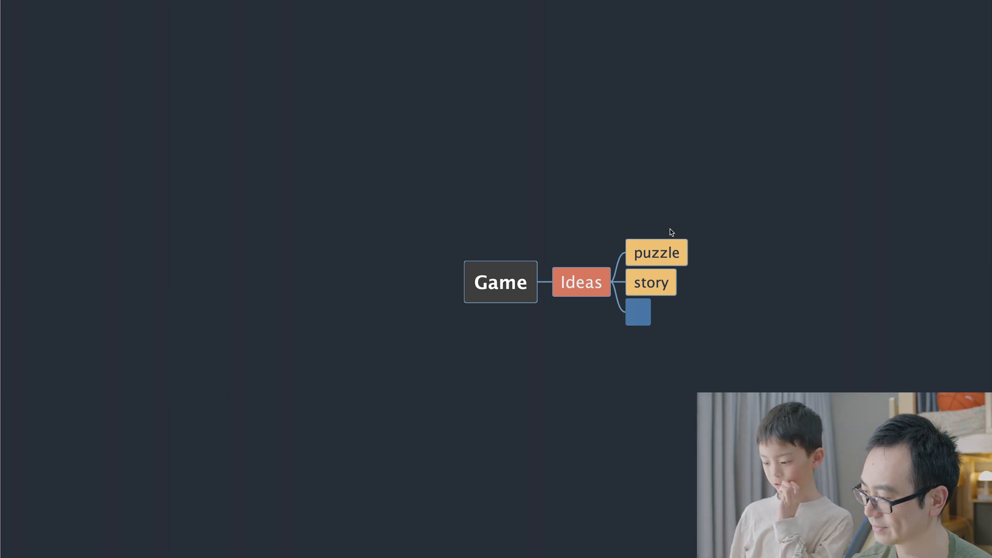
pyautogui.write('weird')
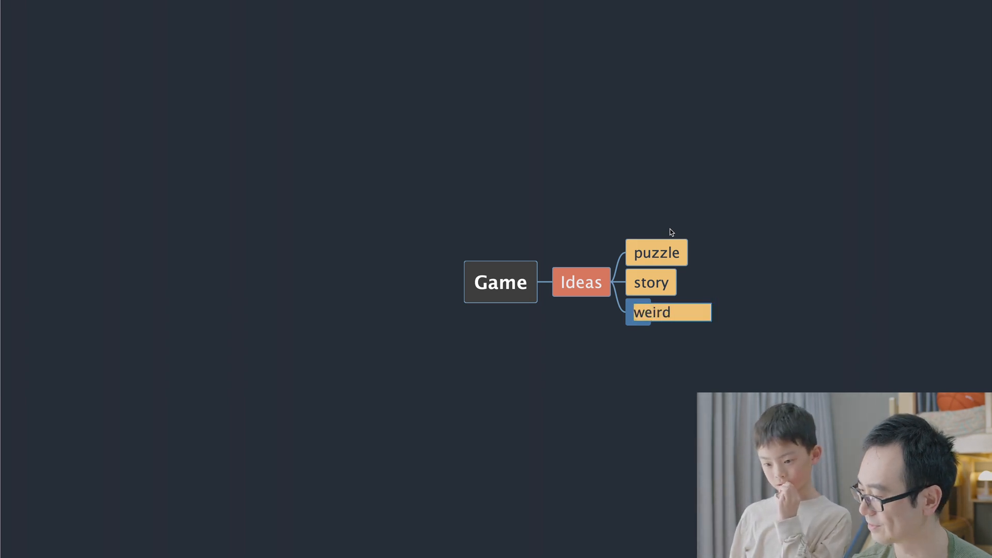
pyautogui.write(' fails')
pyautogui.press('Return')
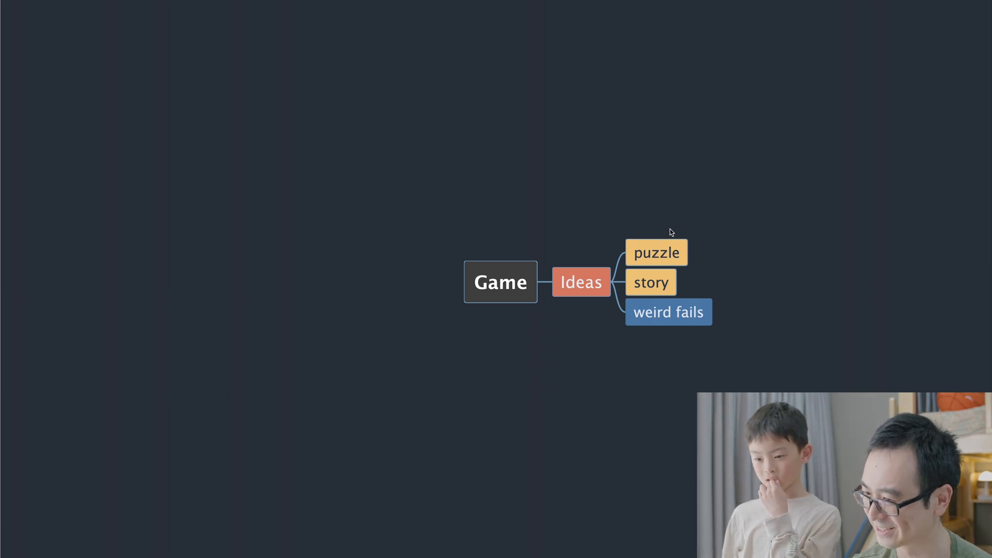
# Step: Add two more nodes under Ideas below weird fails, named "fantasy" and "choice"
pyautogui.press('Return')
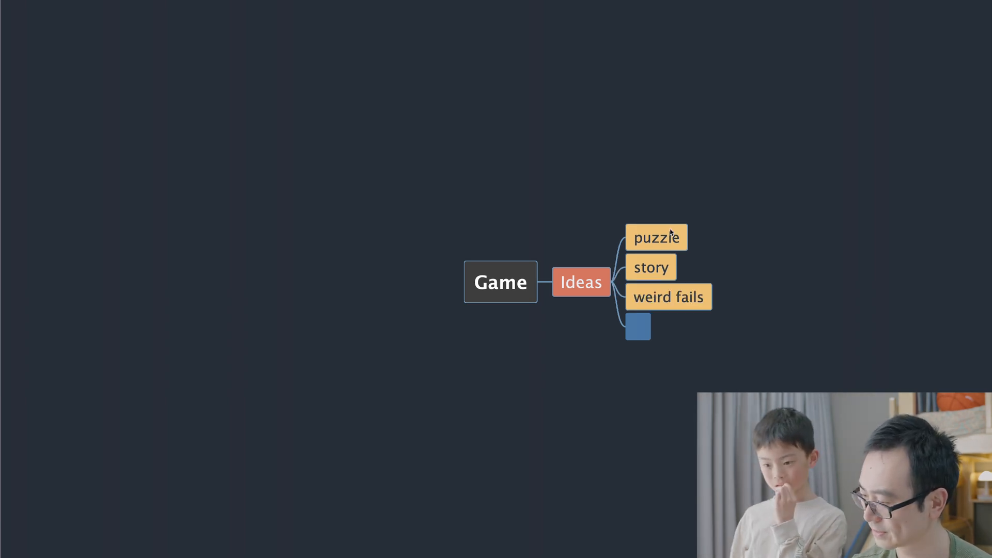
pyautogui.write('fantasy')
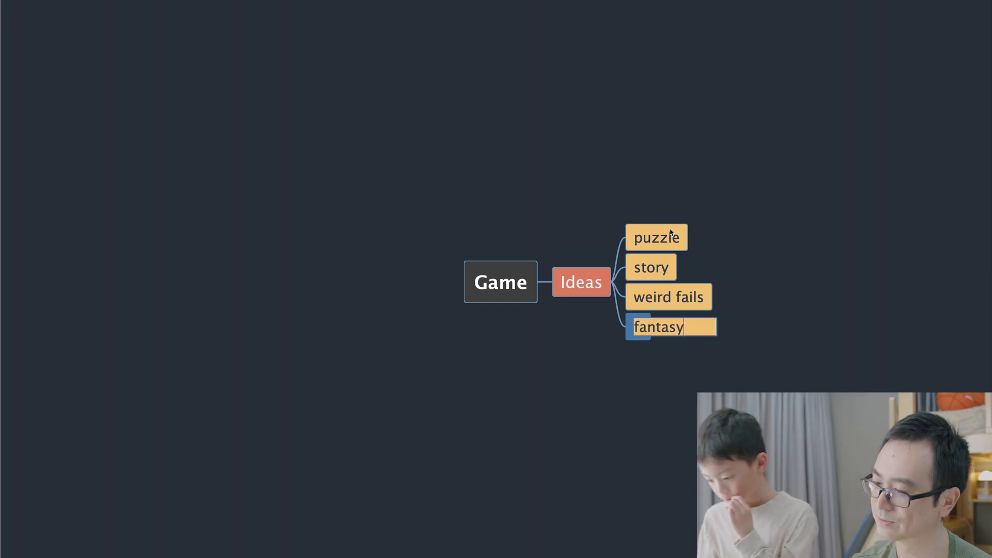
pyautogui.press('Return')
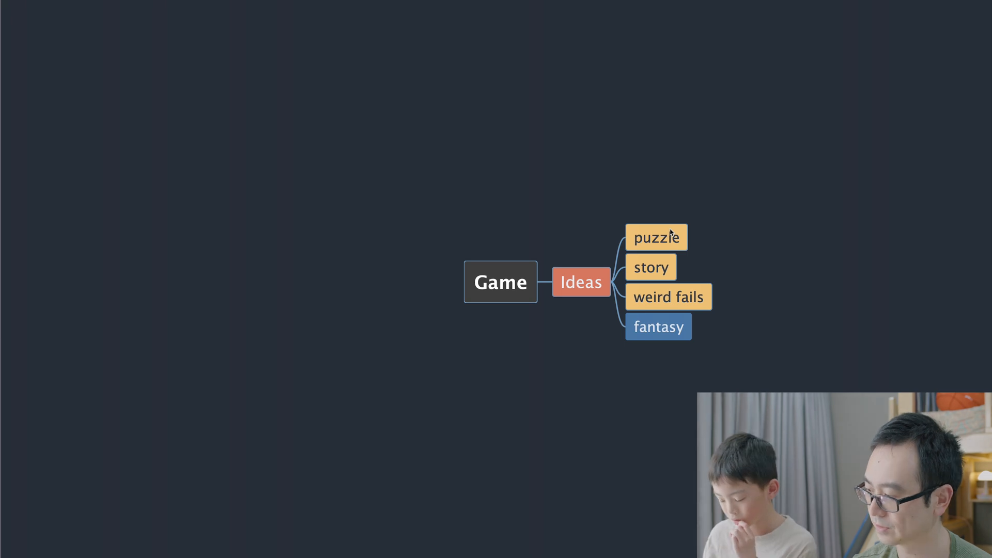
pyautogui.press('Return')
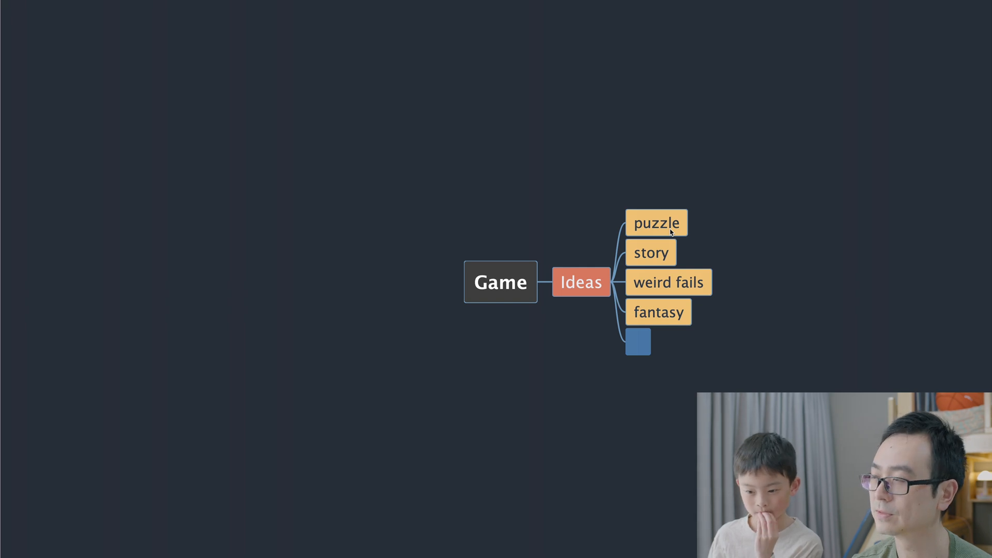
pyautogui.write('choice')
pyautogui.press('Return')
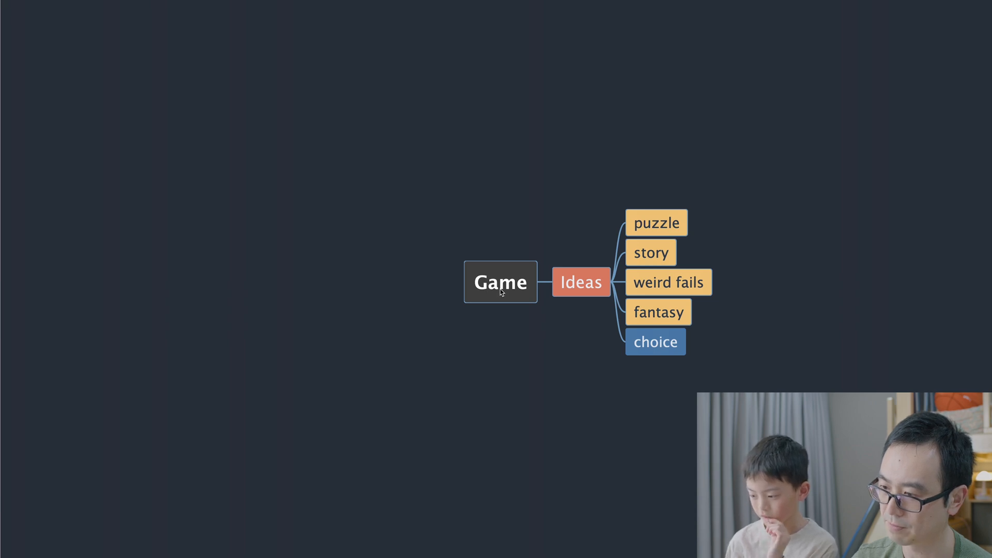
# Step: Add a child node "clicking game" to the puzzle node
pyautogui.click(677, 227)
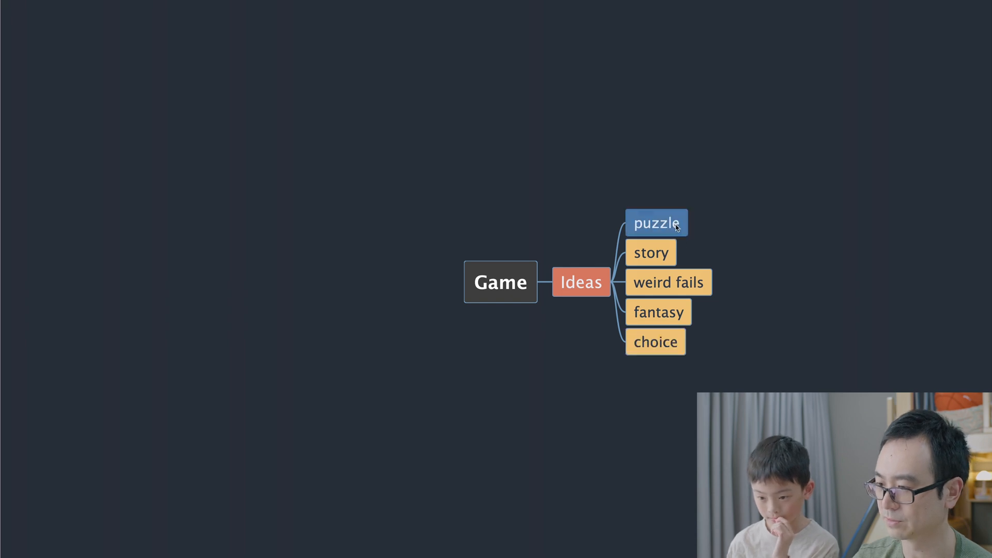
pyautogui.press('Tab')
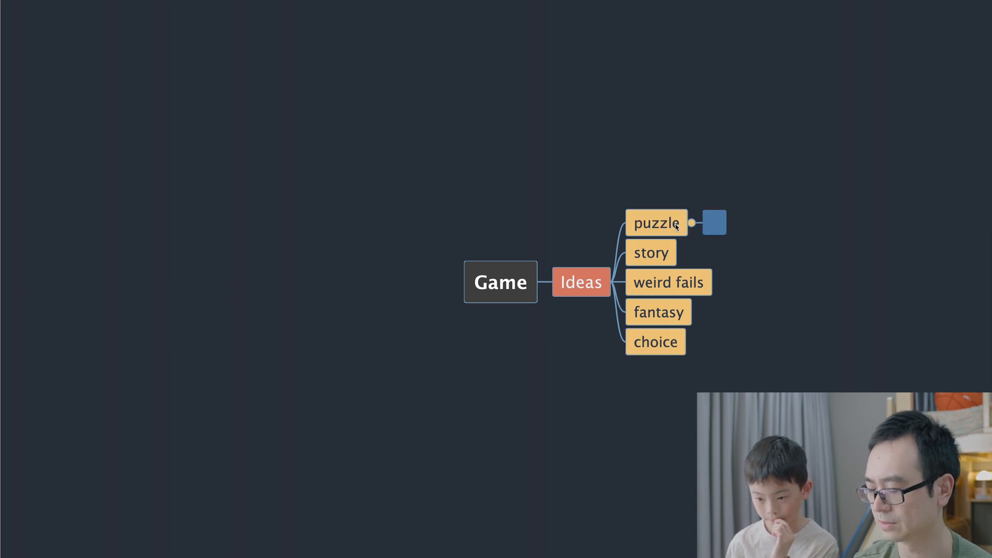
pyautogui.write('clicking game')
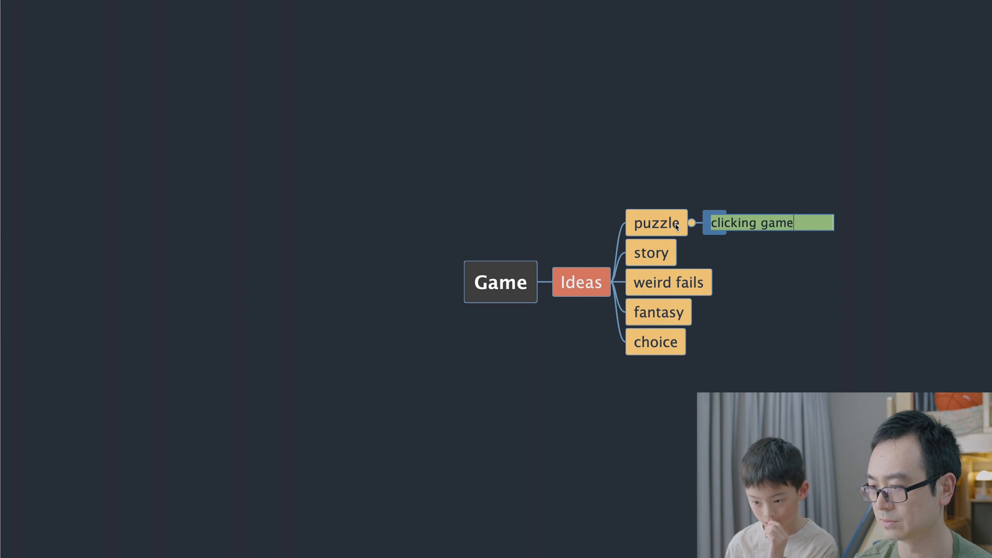
pyautogui.press('Return')
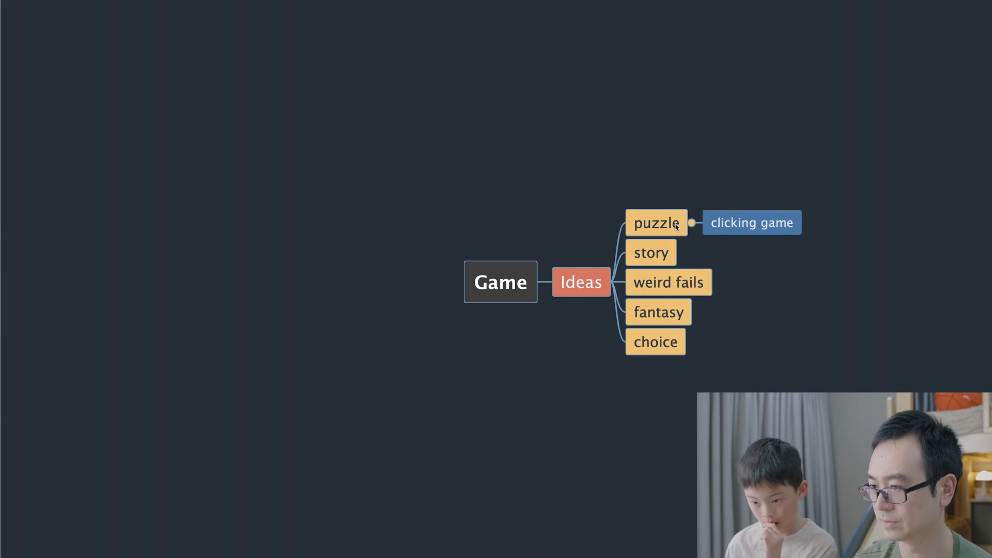
# Step: Add a child node "save the princess from the dark lord" to the story node
pyautogui.click(659, 257)
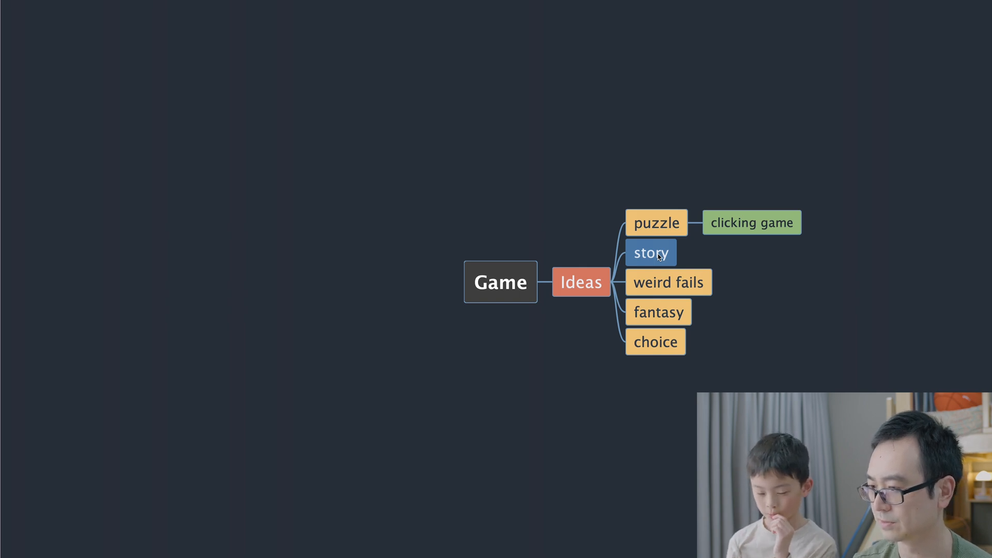
pyautogui.press('Tab')
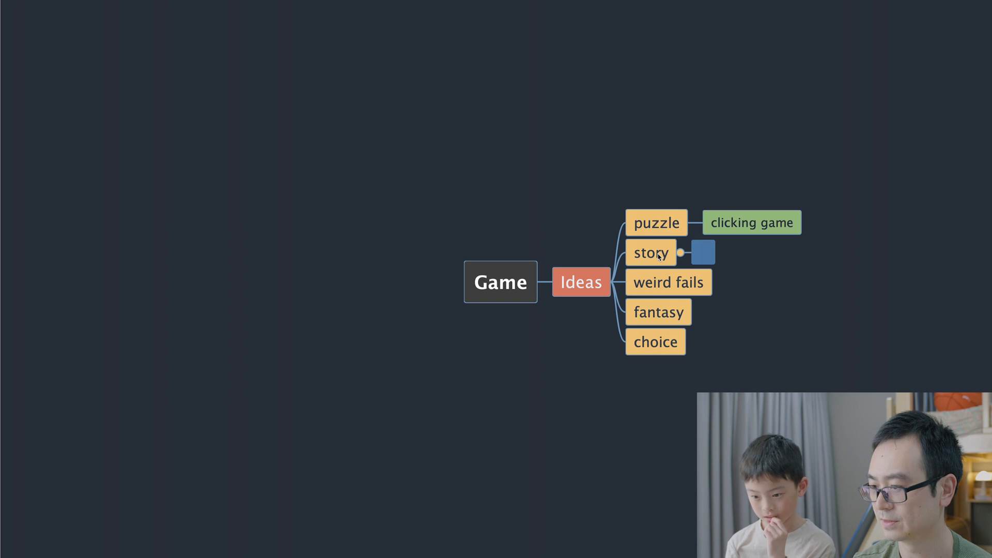
pyautogui.write('save the pr')
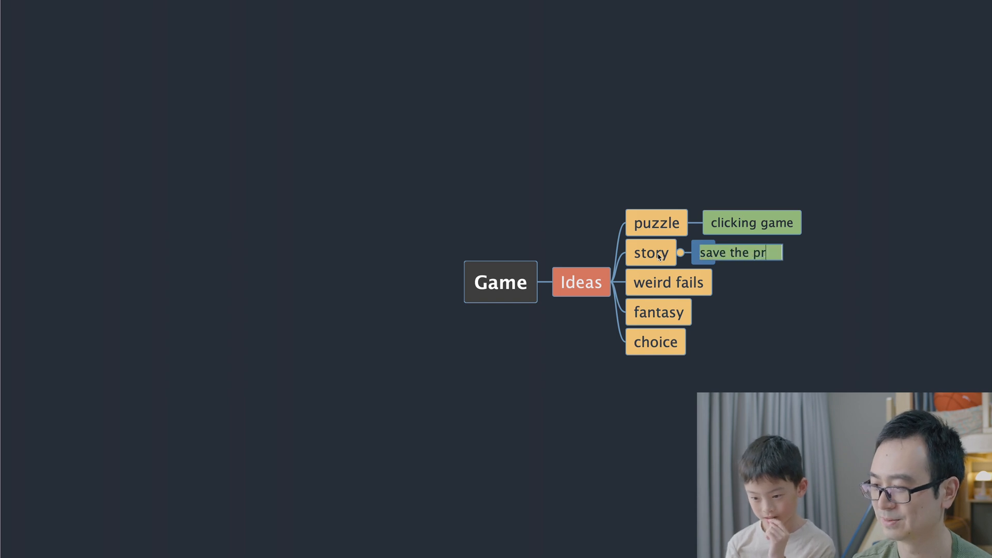
pyautogui.write('inces')
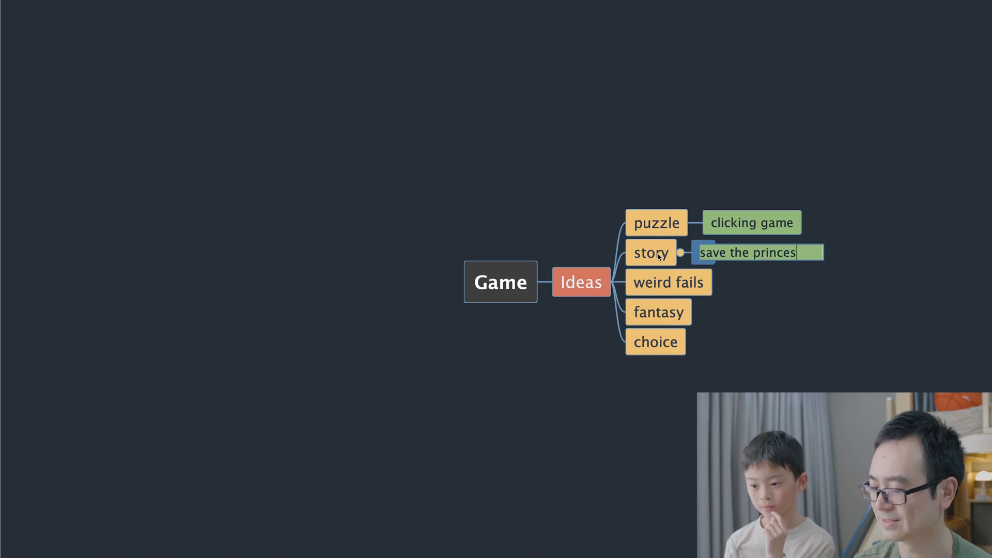
pyautogui.write('s fro')
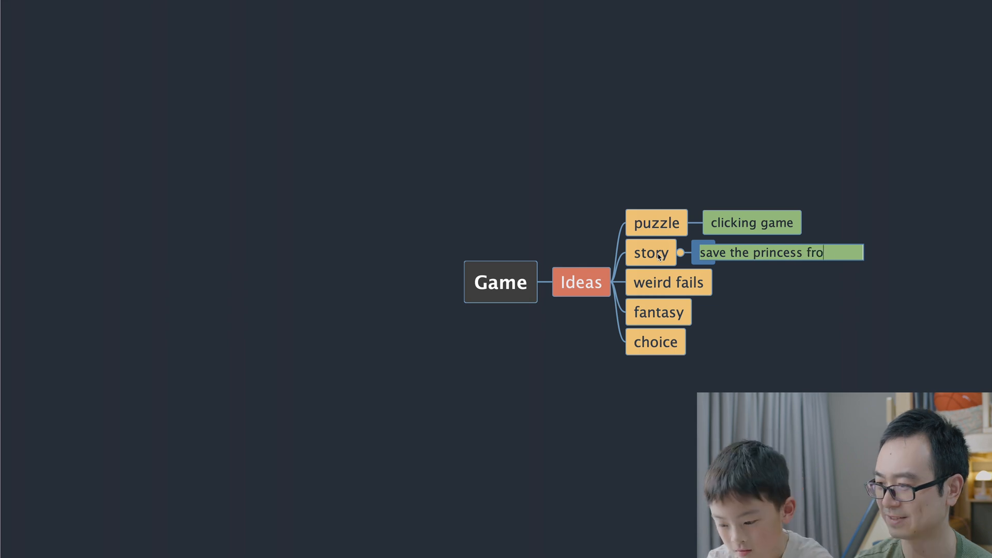
pyautogui.write('m the')
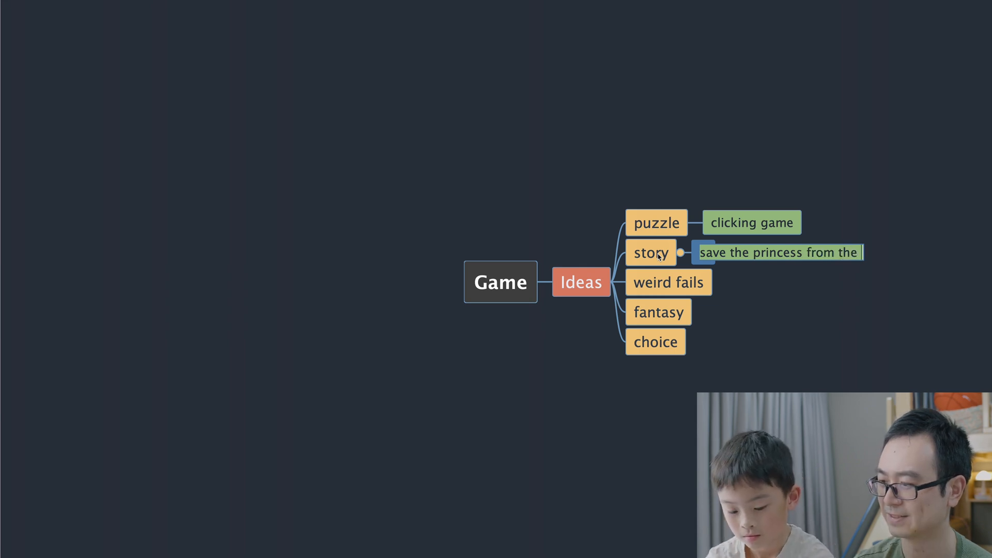
pyautogui.write(' dark')
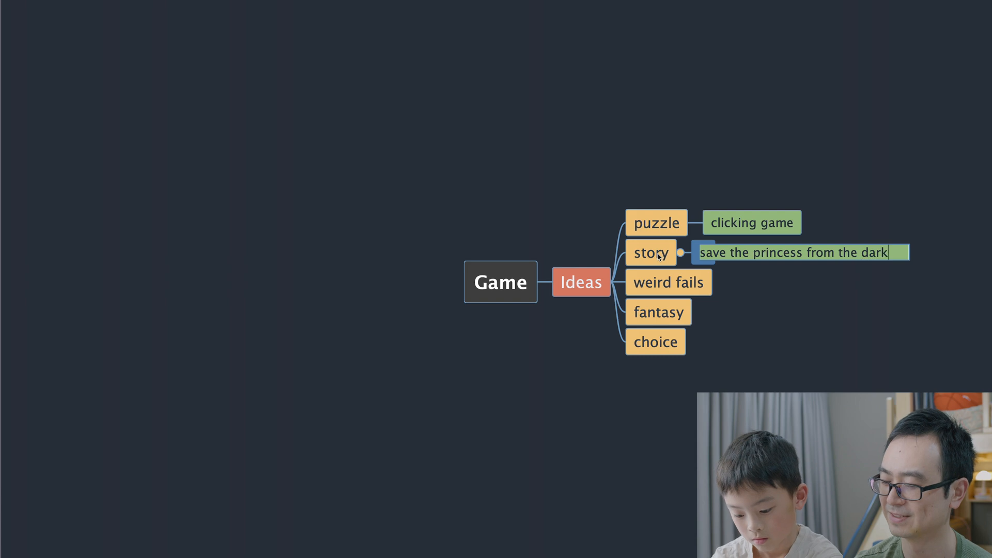
pyautogui.write(' lord')
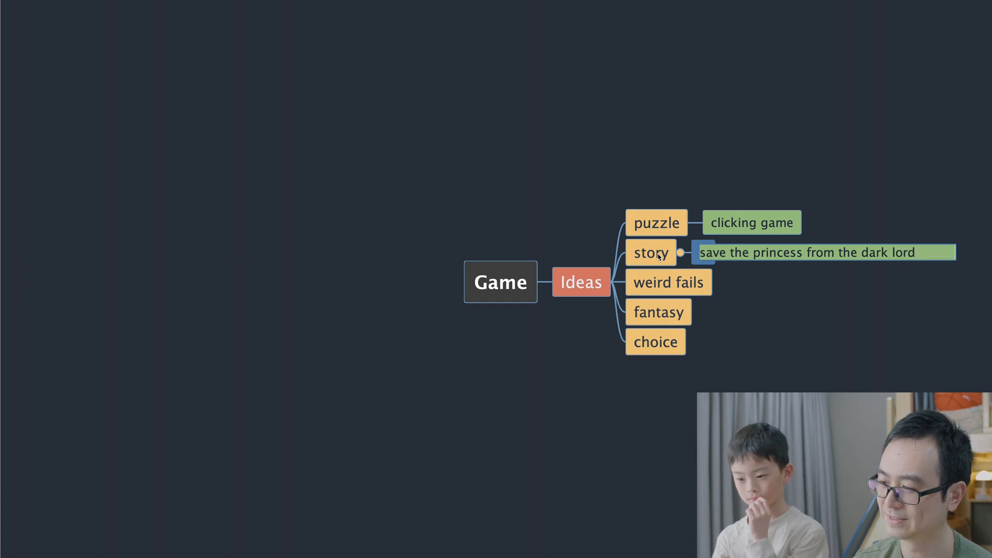
pyautogui.press('Return')
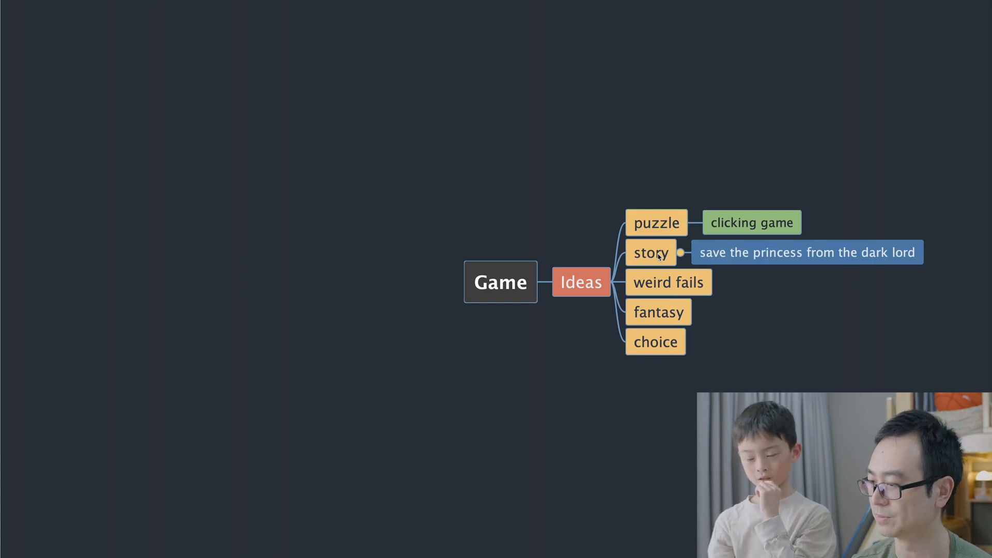
# Step: Add a child node "rpg" to the "save the princess from the dark lord" node
pyautogui.press('Tab')
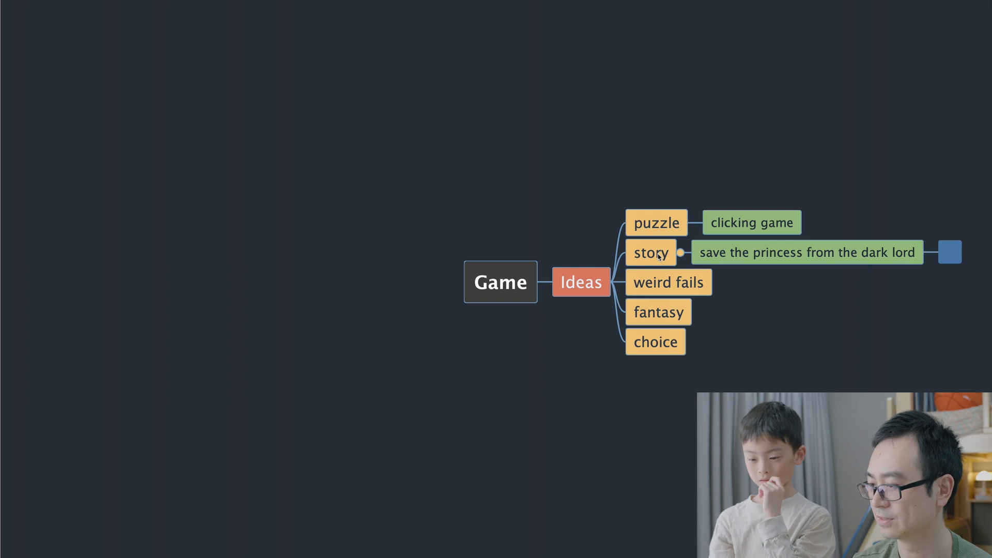
pyautogui.write('rpg')
pyautogui.press('Return')
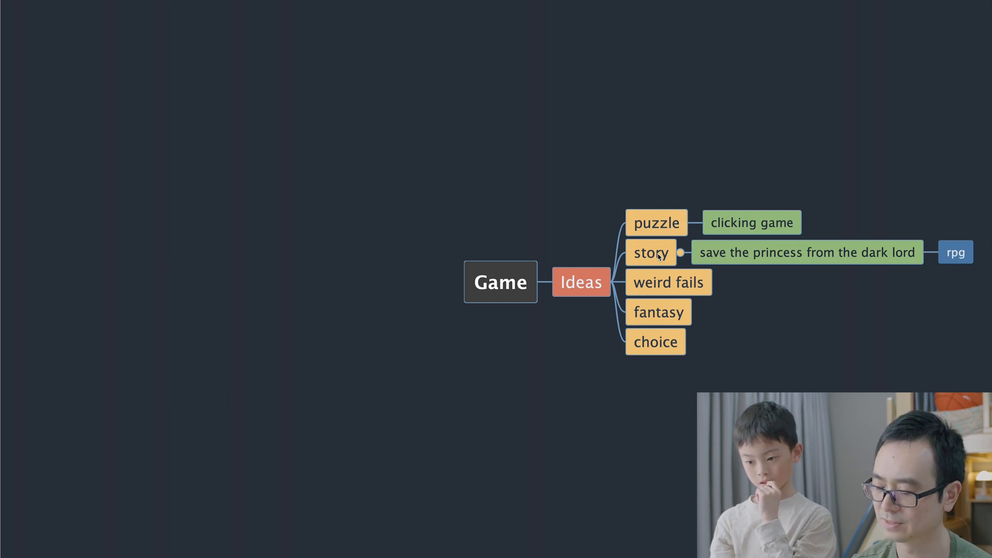
# Step: Add a second child node named "maze" to the puzzle node
pyautogui.press('Up')
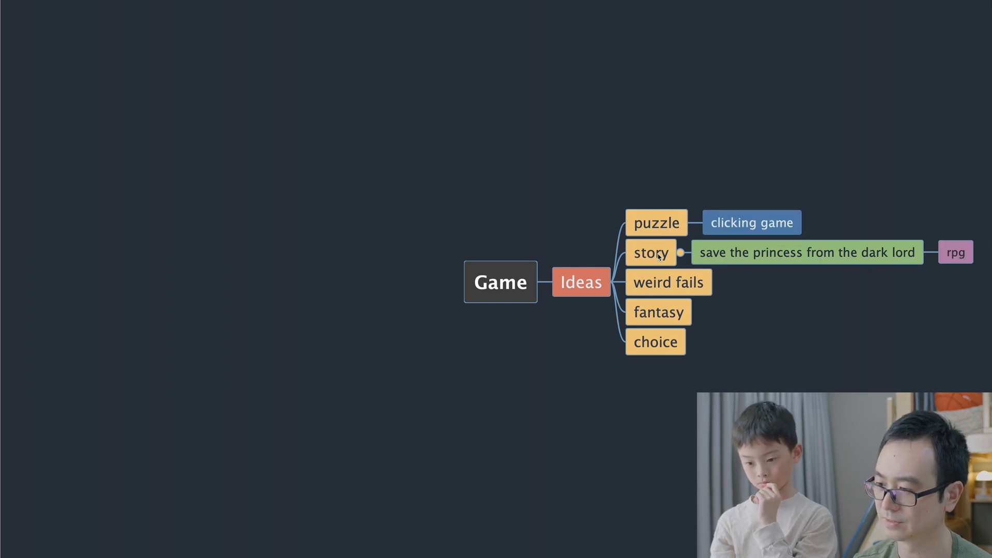
pyautogui.press('Left')
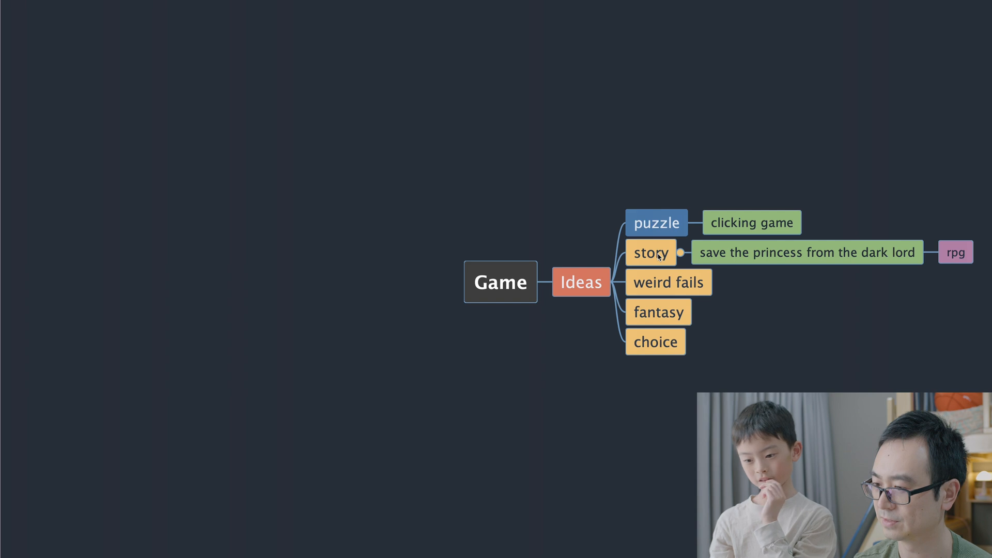
pyautogui.press('Tab')
pyautogui.write('maze')
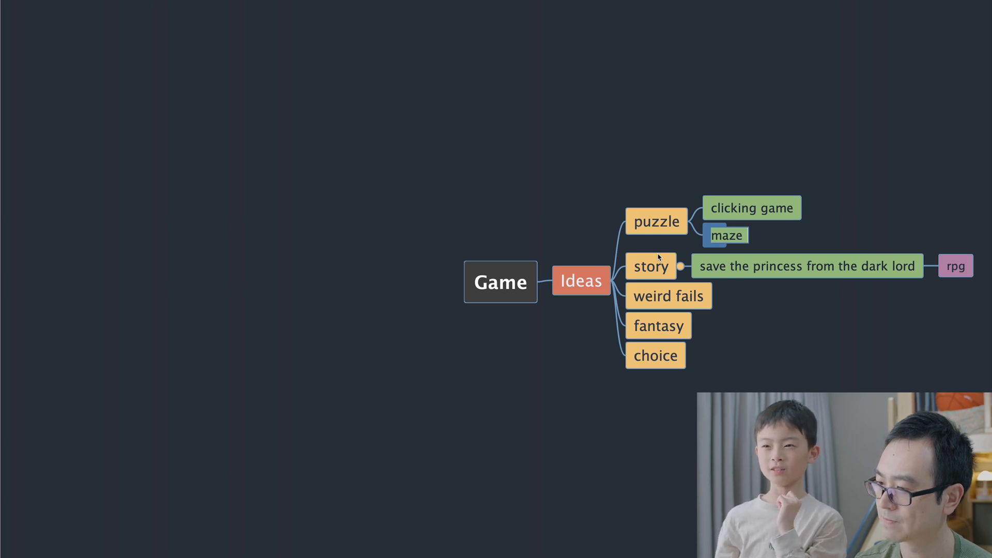
pyautogui.press('Return')
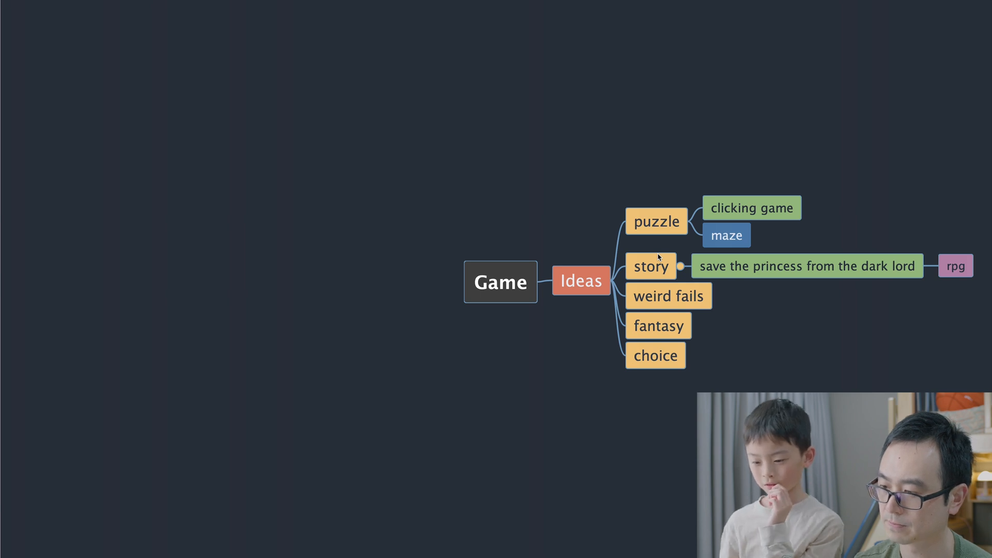
# Step: Add a child node "fall in the bush and game over in a weird way" to the weird fails node
pyautogui.click(661, 298)
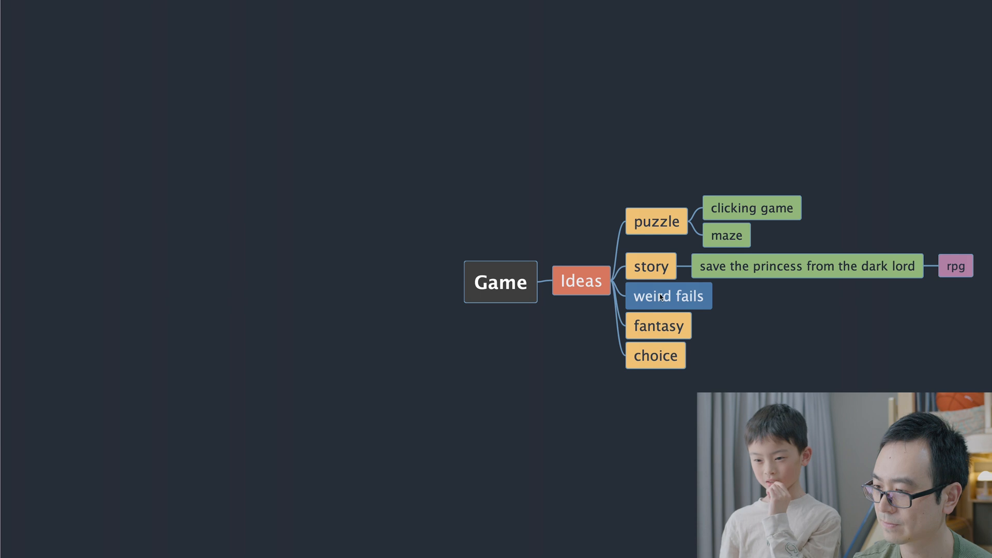
pyautogui.press('Tab')
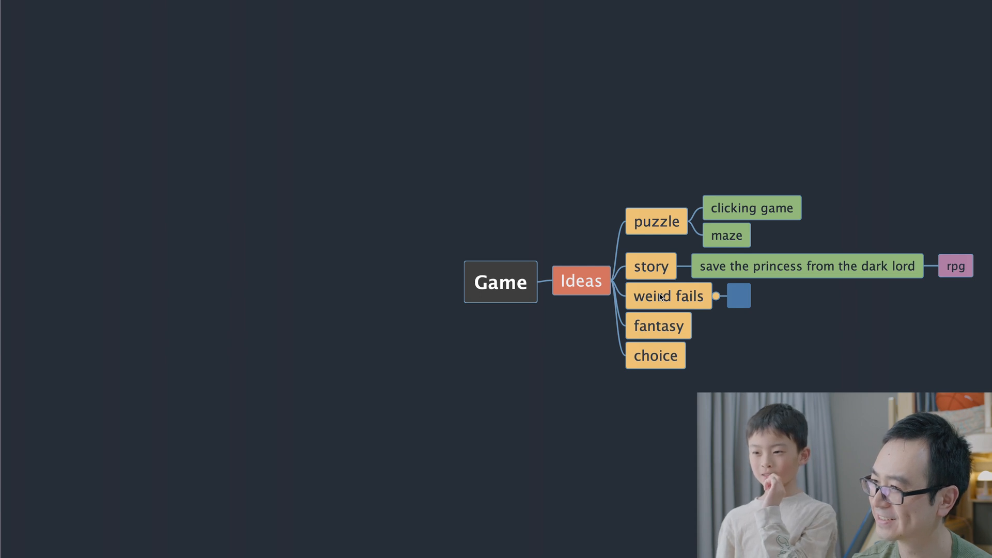
pyautogui.write('fal')
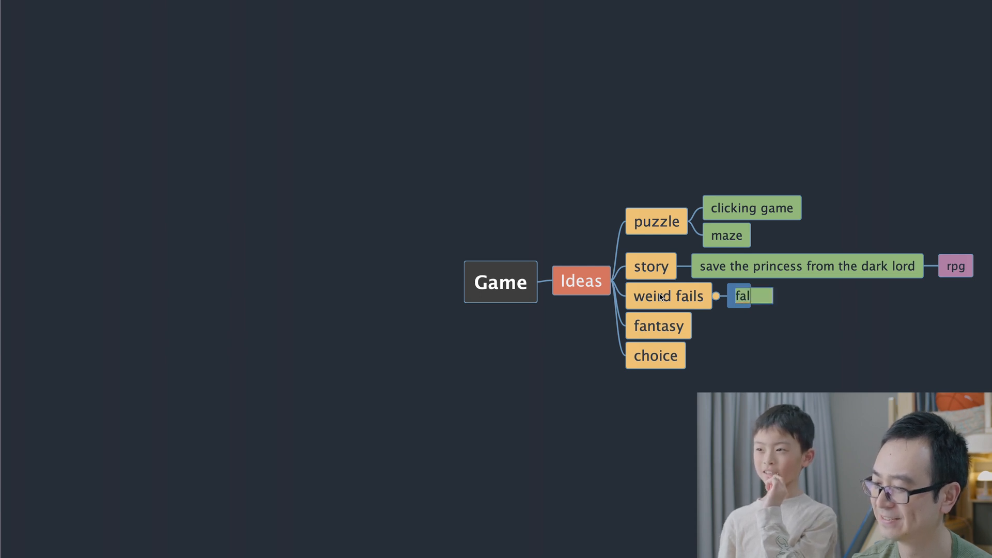
pyautogui.write('l in the bush and')
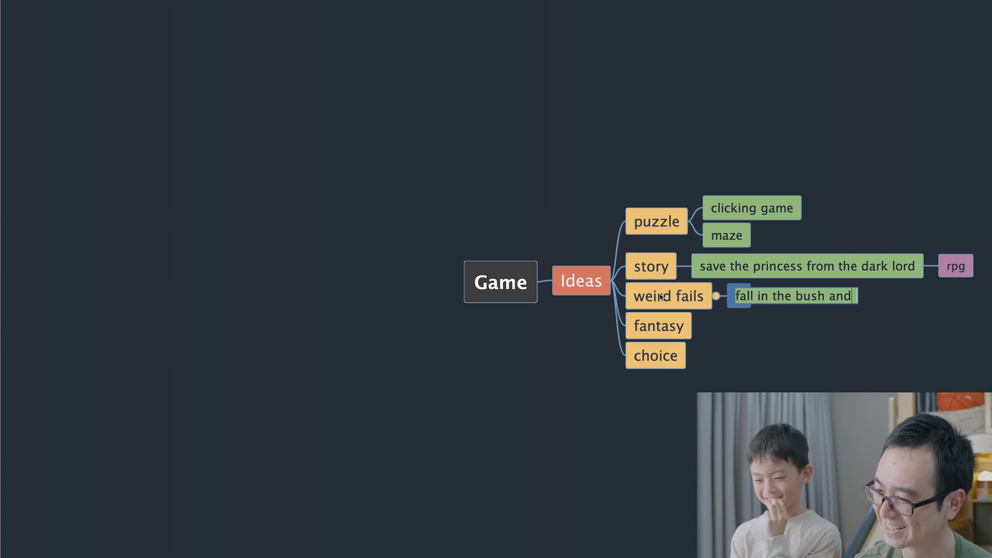
pyautogui.write('game ove')
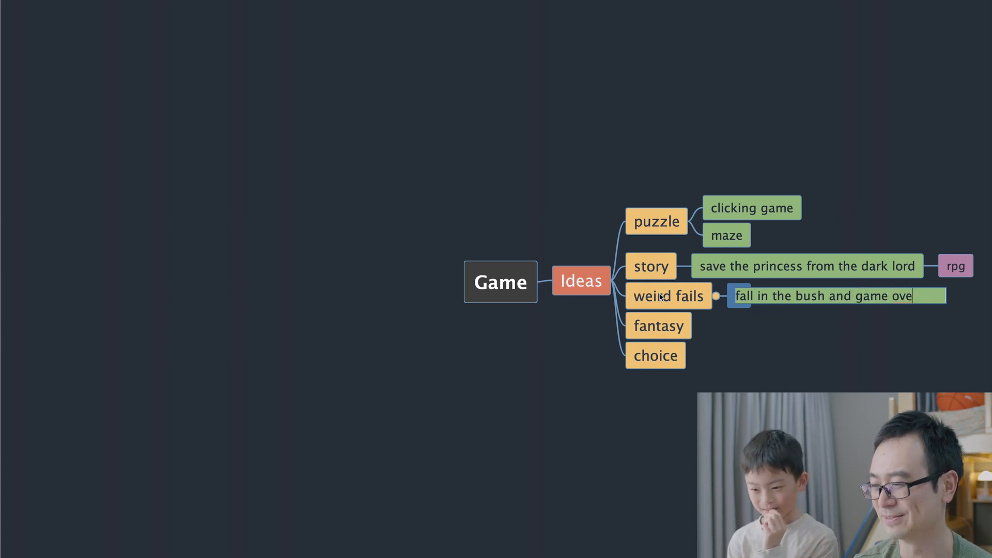
pyautogui.write('r in a weird way')
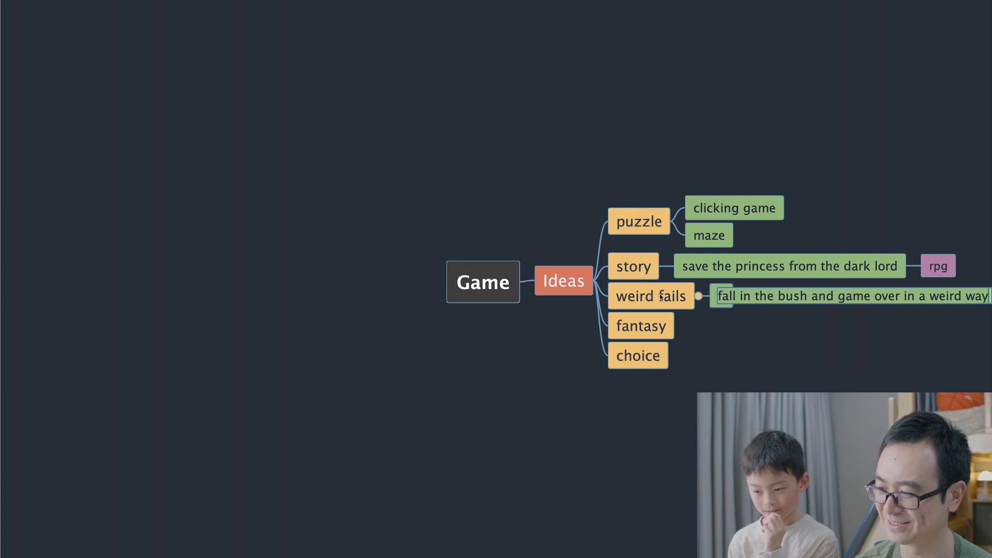
pyautogui.press('Return')
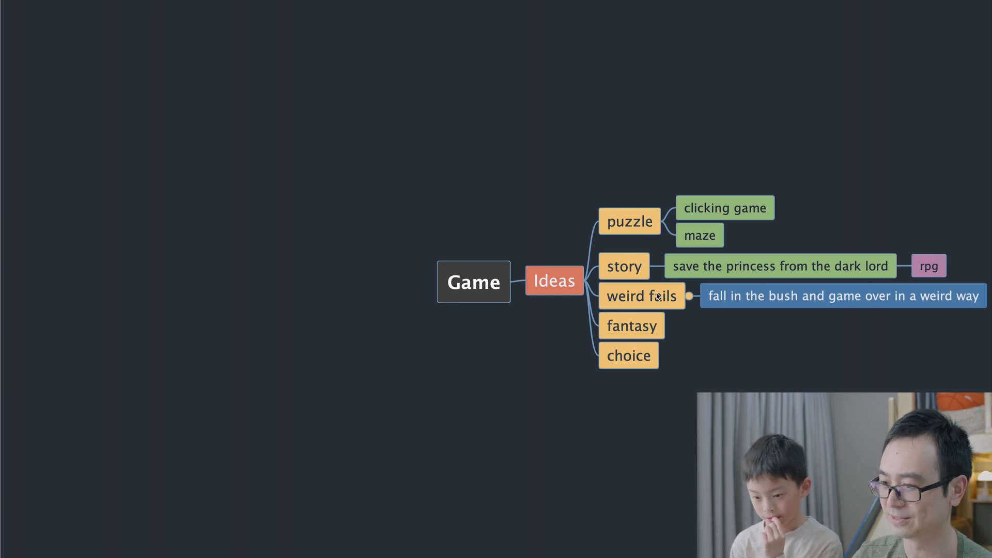
# Step: Move the fantasy node from the Ideas branch to become a child of the story node
pyautogui.click(633, 330)
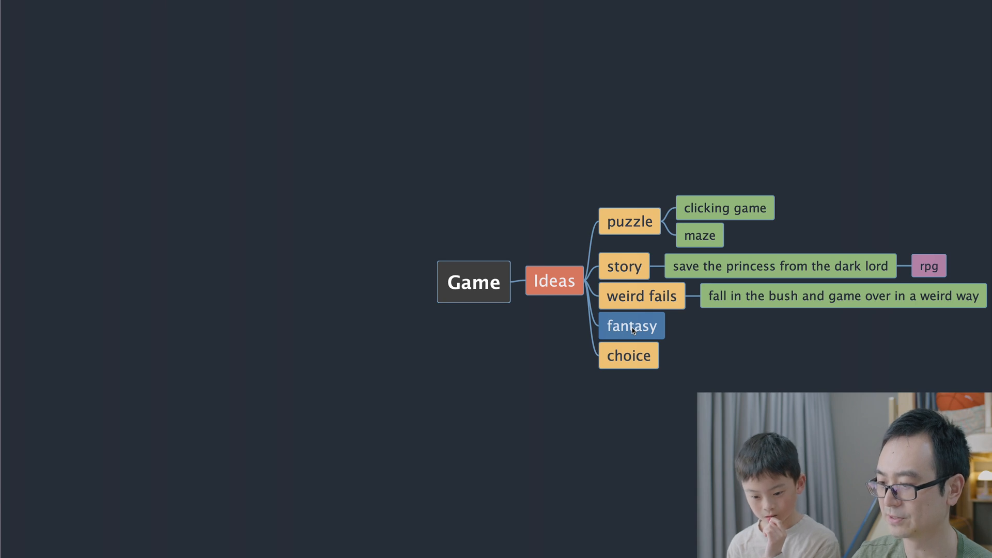
pyautogui.moveTo(633, 330); pyautogui.dragTo(641, 275)
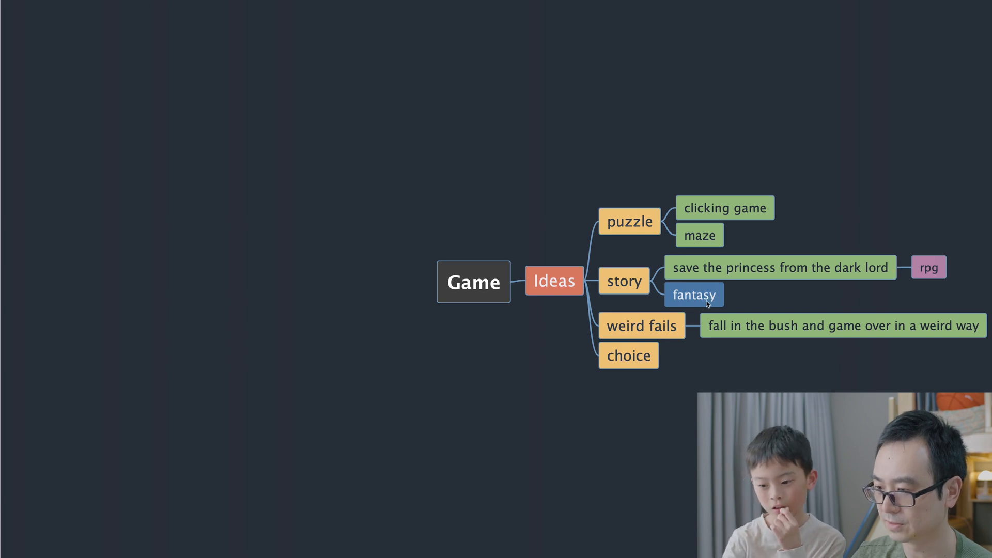
# Step: Add a child node "in the game play you will be able to make decisions which will change the story line" to the choice node
pyautogui.click(637, 358)
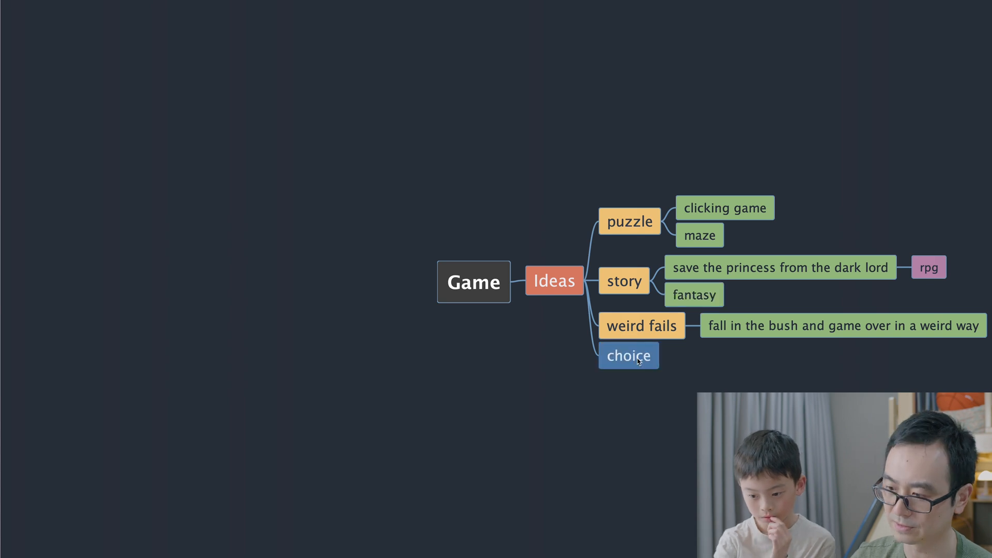
pyautogui.press('Tab')
pyautogui.write('in the game pl')
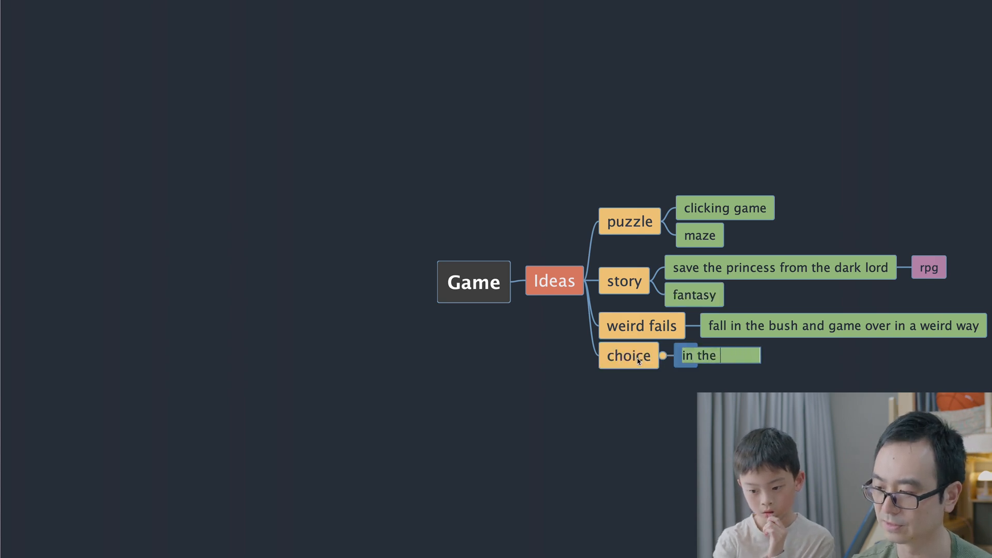
pyautogui.press('BackSpace')
pyautogui.press('BackSpace')
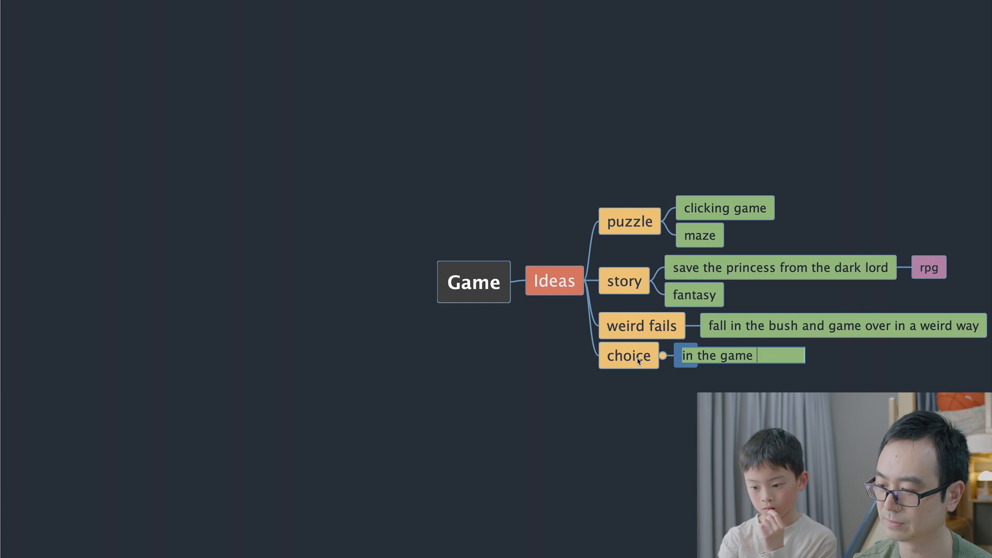
pyautogui.write('play you wil')
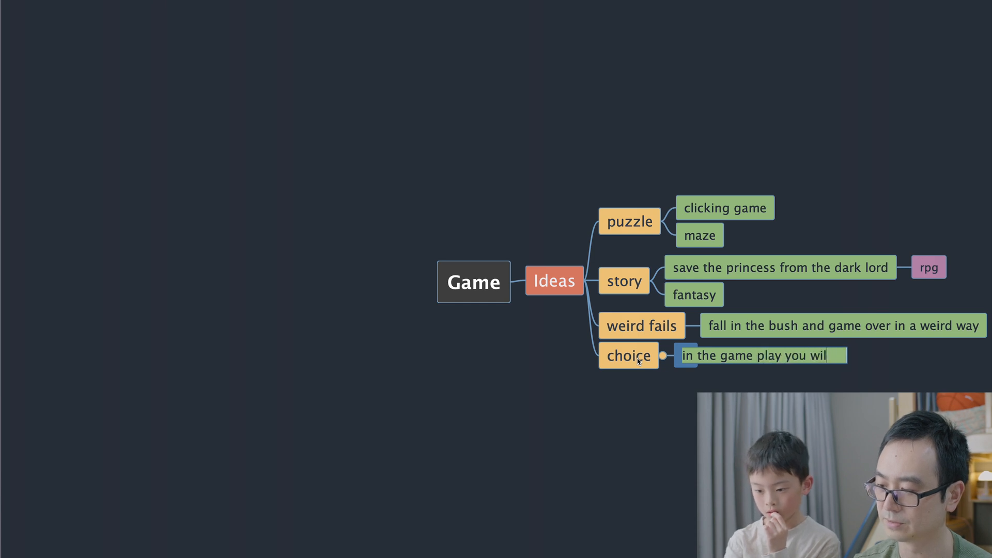
pyautogui.write('l be able to ma')
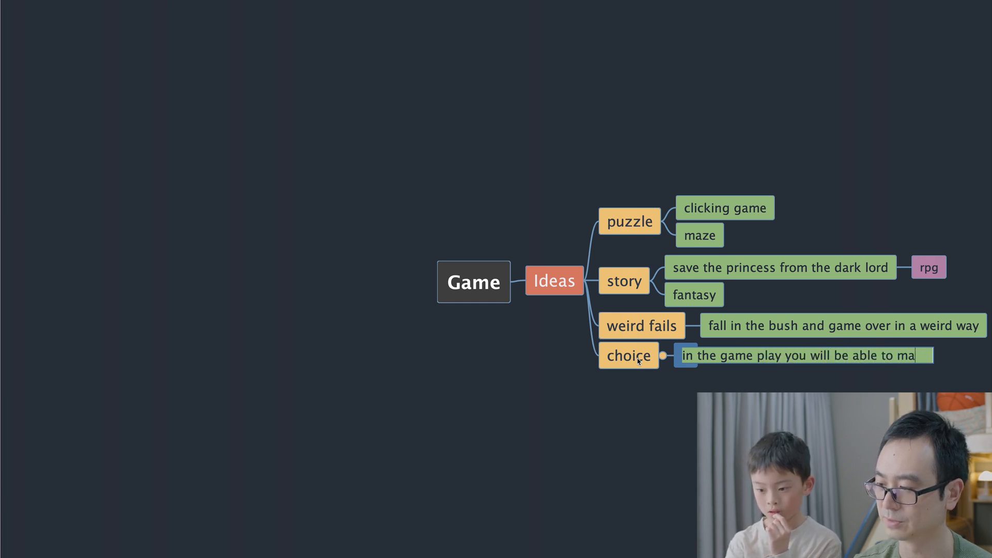
pyautogui.write('ke decisions')
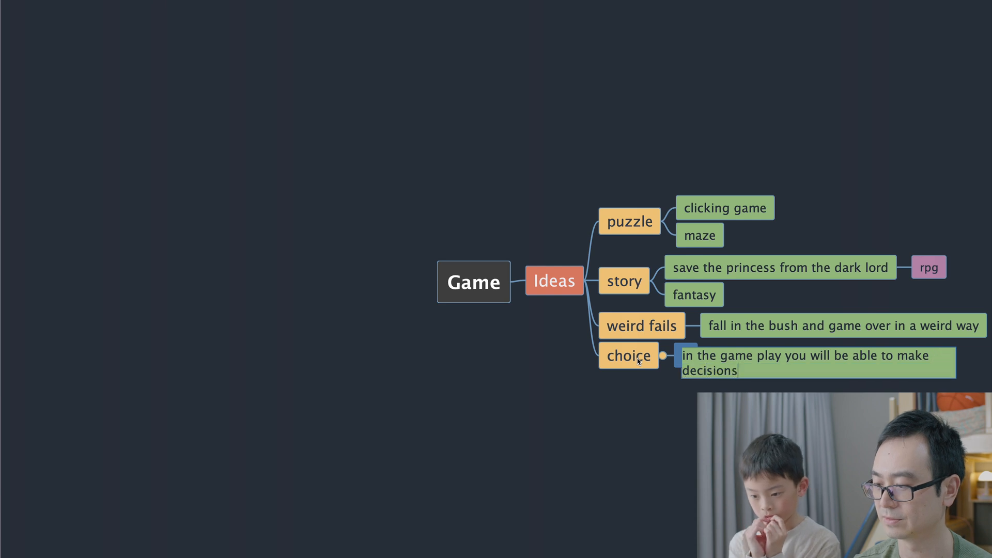
pyautogui.write(' which will ')
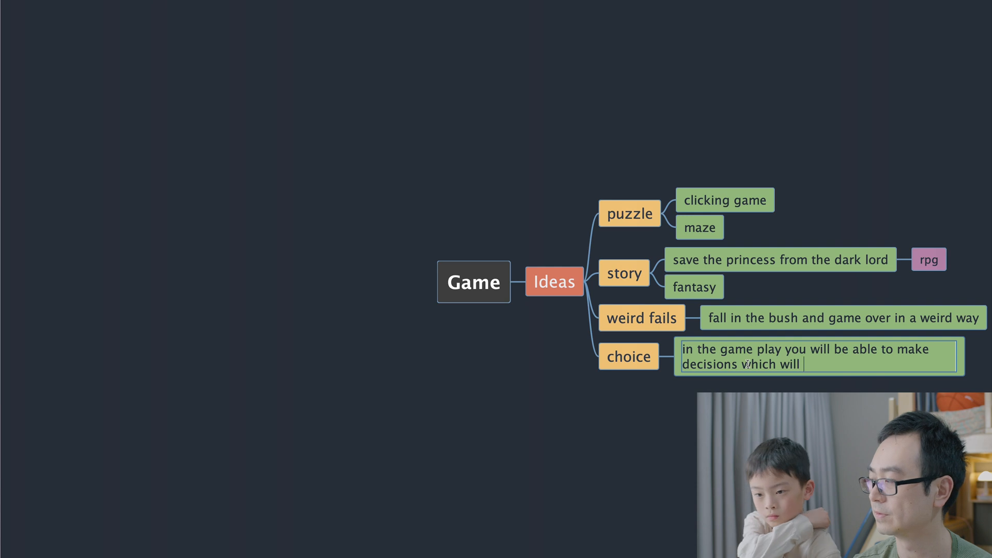
pyautogui.write('change the ')
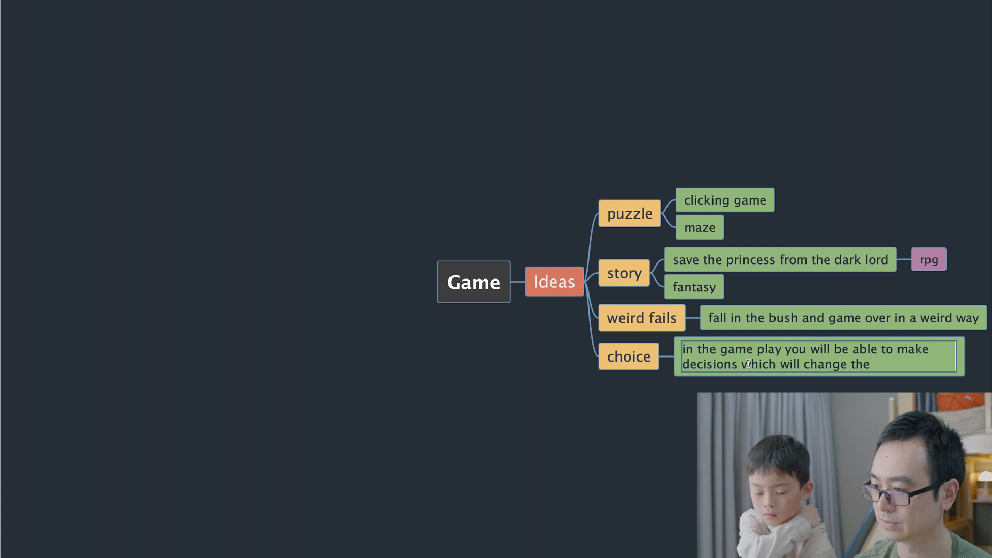
pyautogui.write('story')
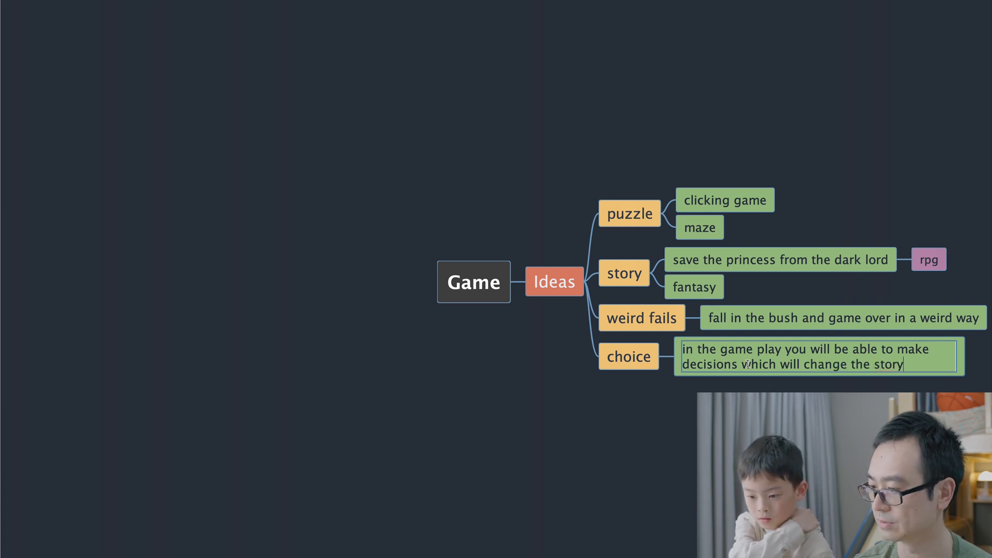
pyautogui.write(' line')
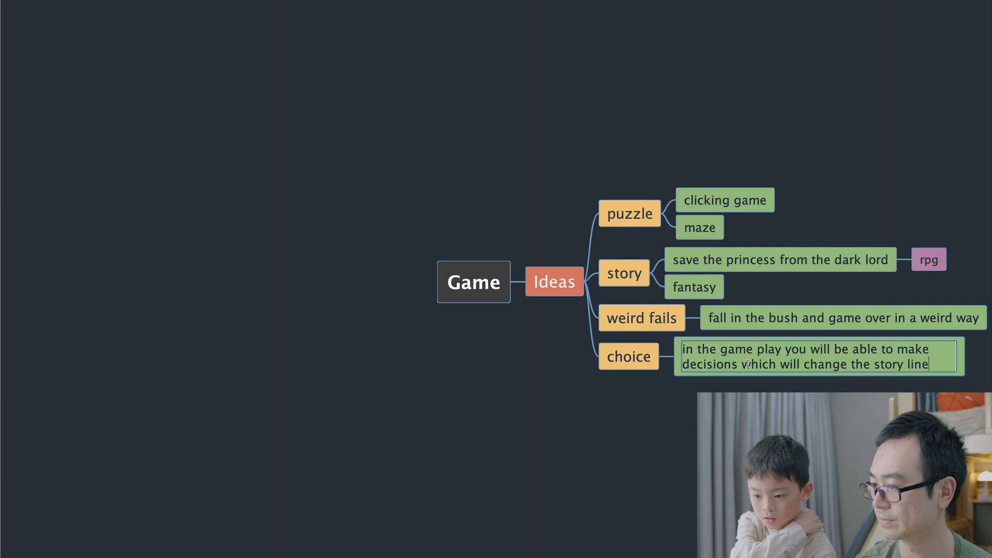
pyautogui.press('Return')
# Step: Move the choice node together with its child under the story node, below fantasy
pyautogui.click(626, 366)
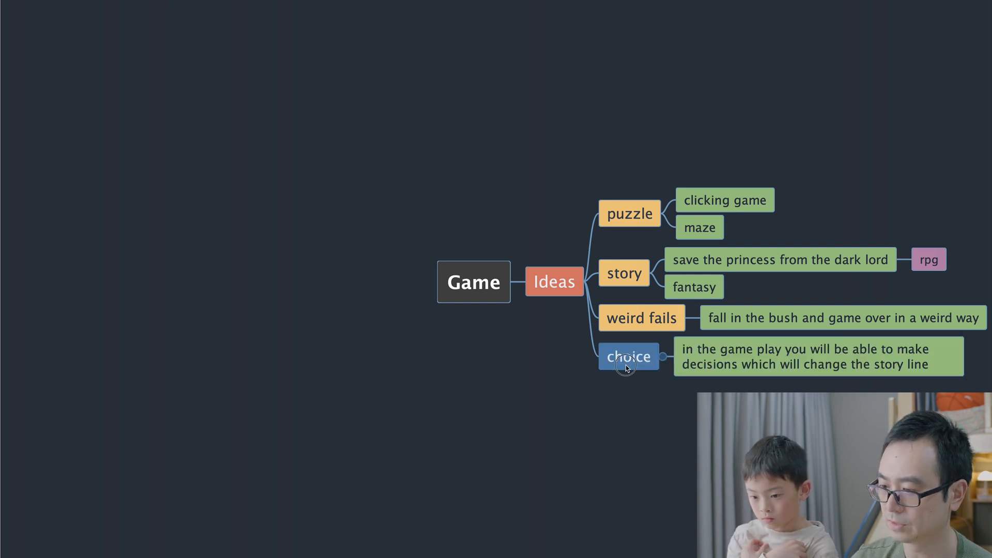
pyautogui.moveTo(627, 366); pyautogui.dragTo(635, 276)
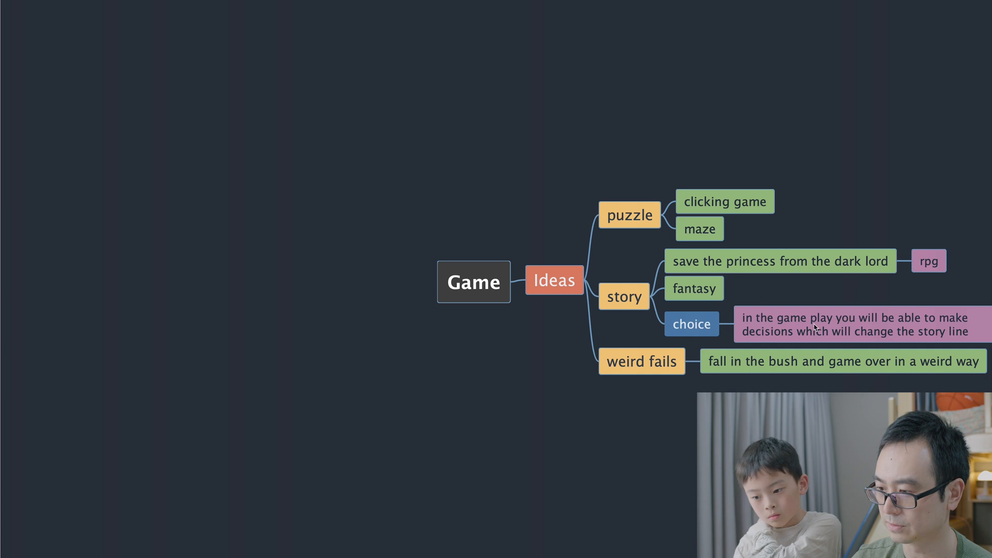
pyautogui.click(635, 368)
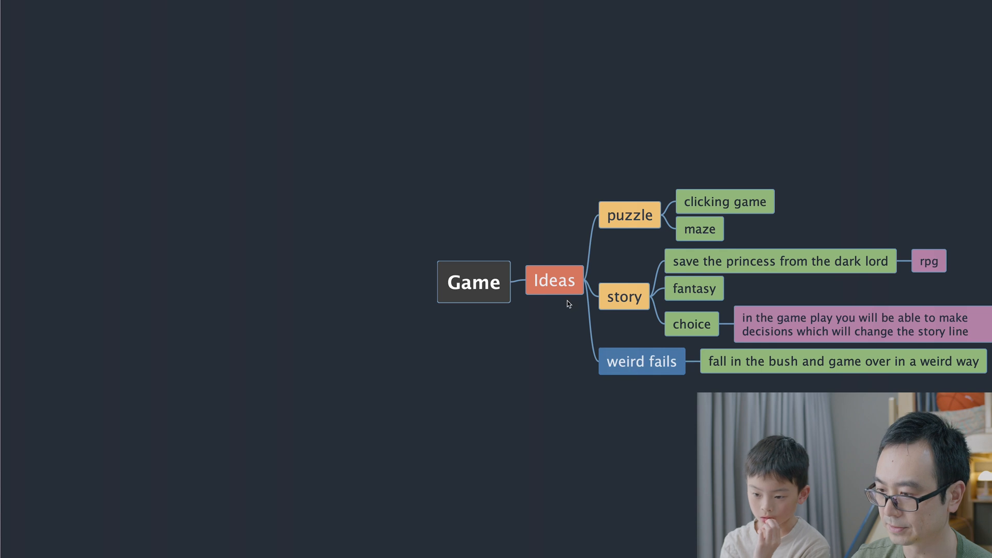
# Step: Add a new child node named "game play" to the Ideas node
pyautogui.click(558, 286)
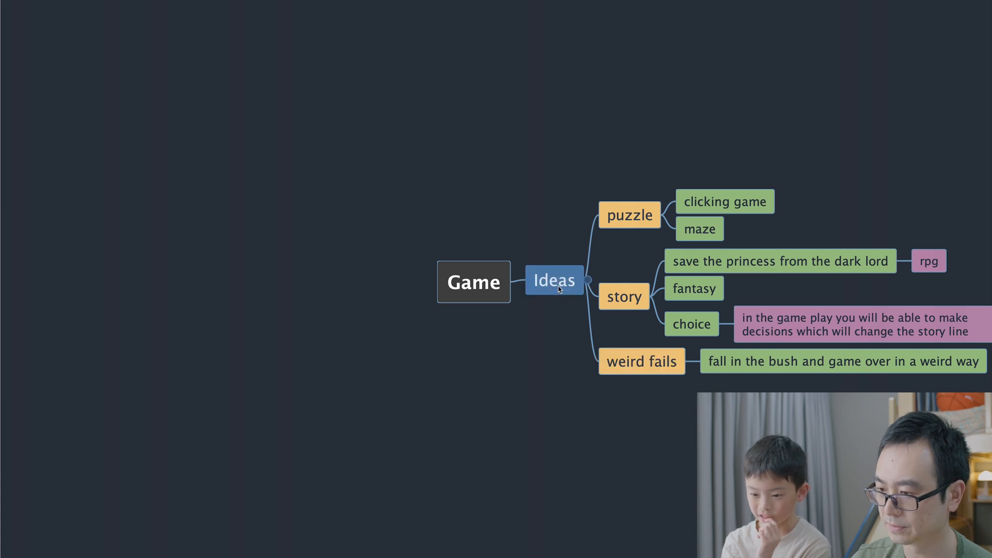
pyautogui.press('Tab')
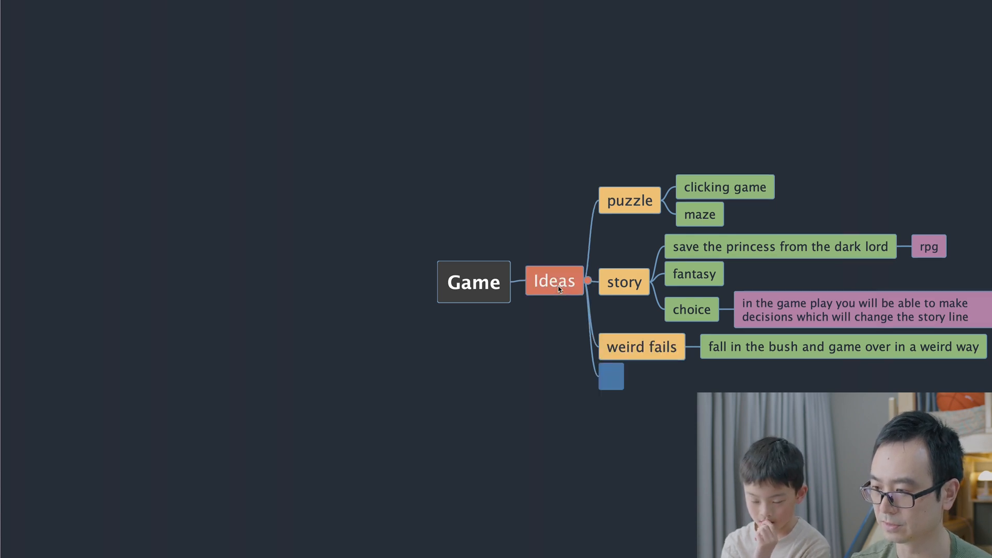
pyautogui.write('game play')
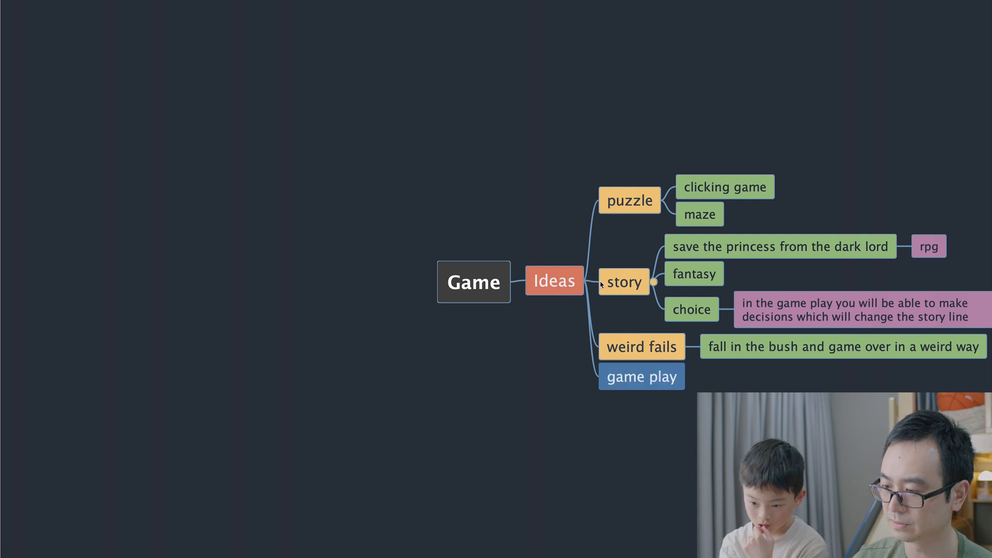
# Step: Move the weird fails and puzzle nodes with their children under the game play node
pyautogui.moveTo(667, 348); pyautogui.dragTo(664, 380)
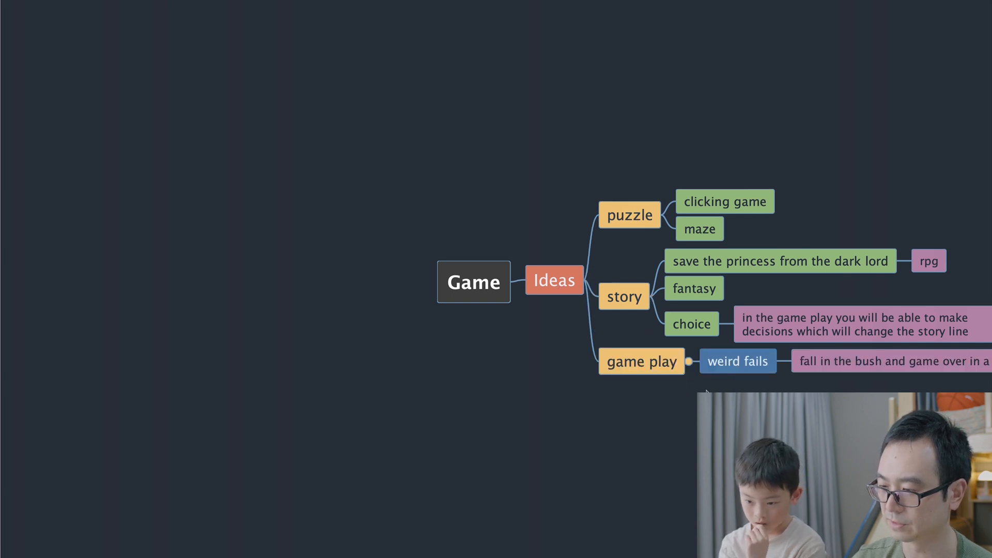
pyautogui.moveTo(636, 218); pyautogui.dragTo(656, 361)
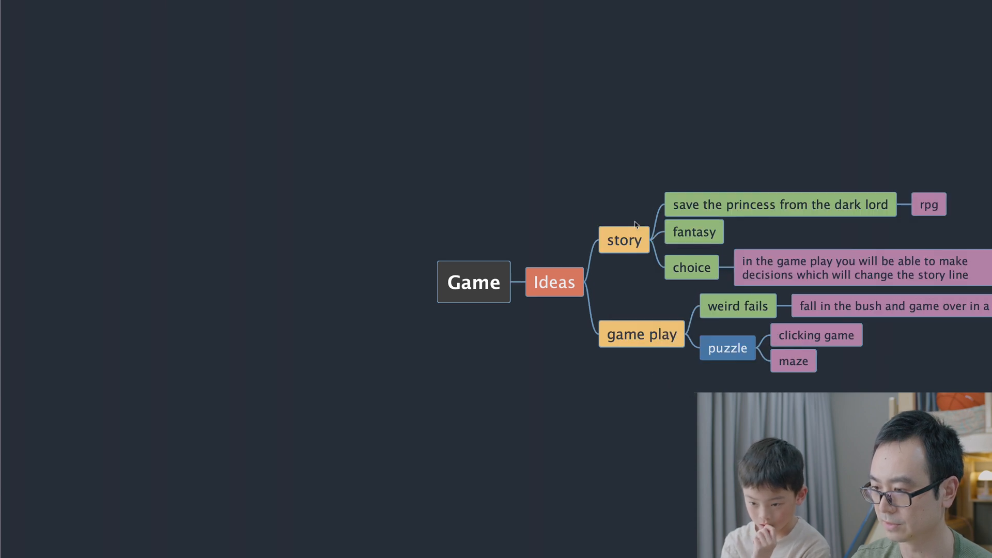
pyautogui.hscroll(4, 574, 402)
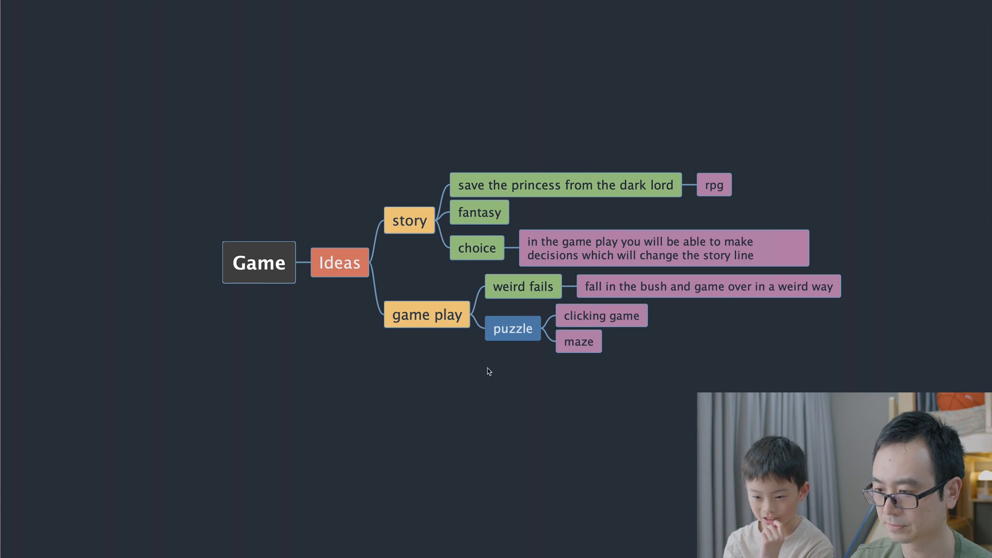
pyautogui.click(454, 316)
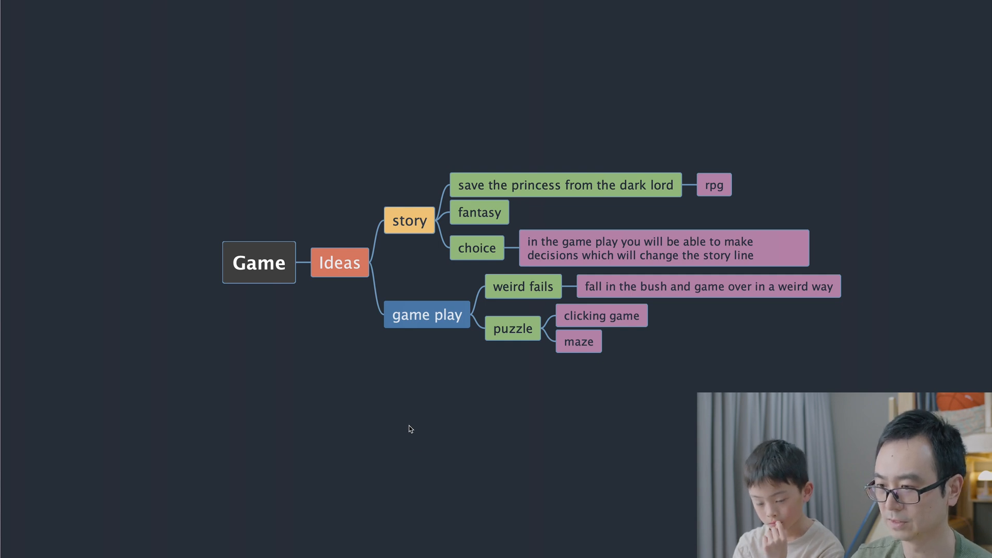
# Step: Add a child node "first scene, wake up the hero with the click game" to the story node
pyautogui.click(410, 221)
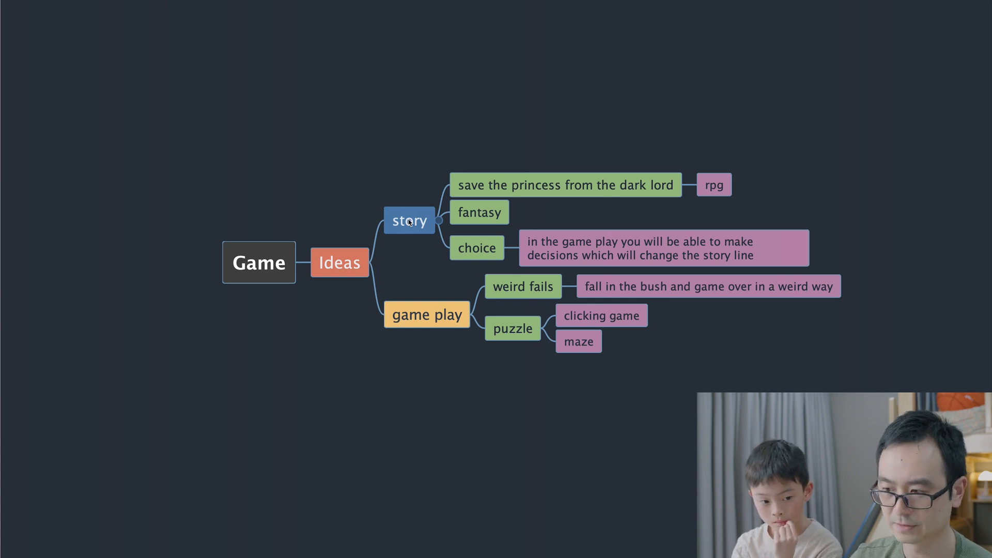
pyautogui.press('Tab')
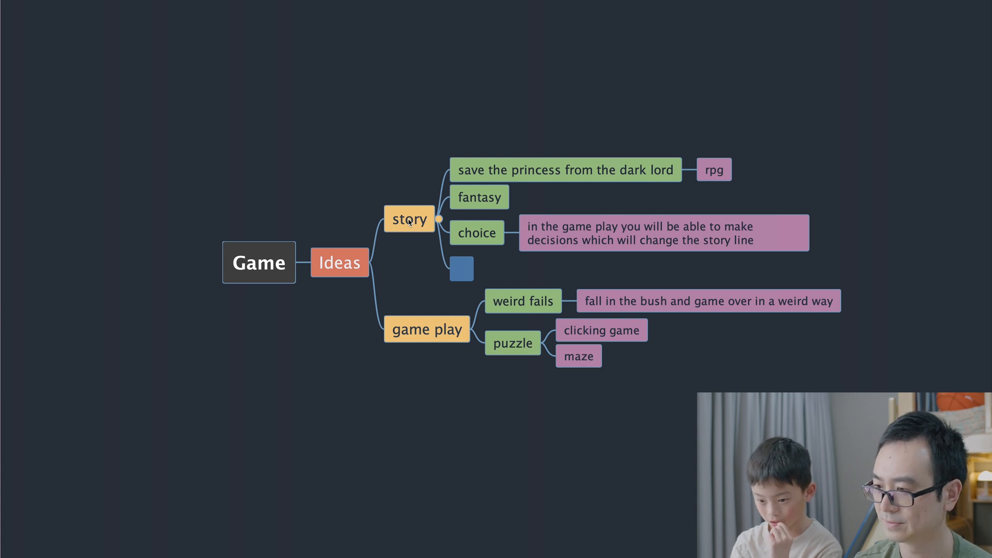
pyautogui.write('wake up the')
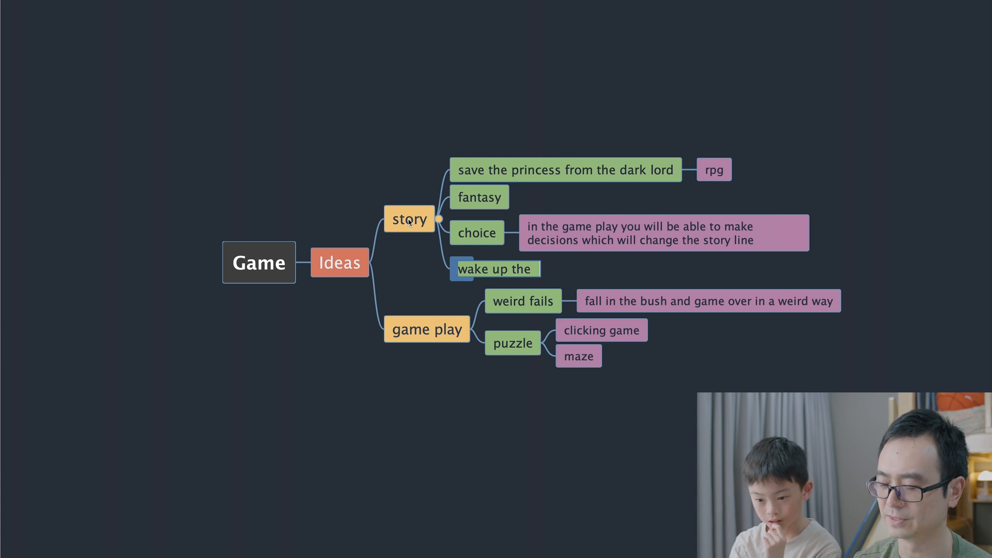
pyautogui.press('super+Left')
pyautogui.write('first s')
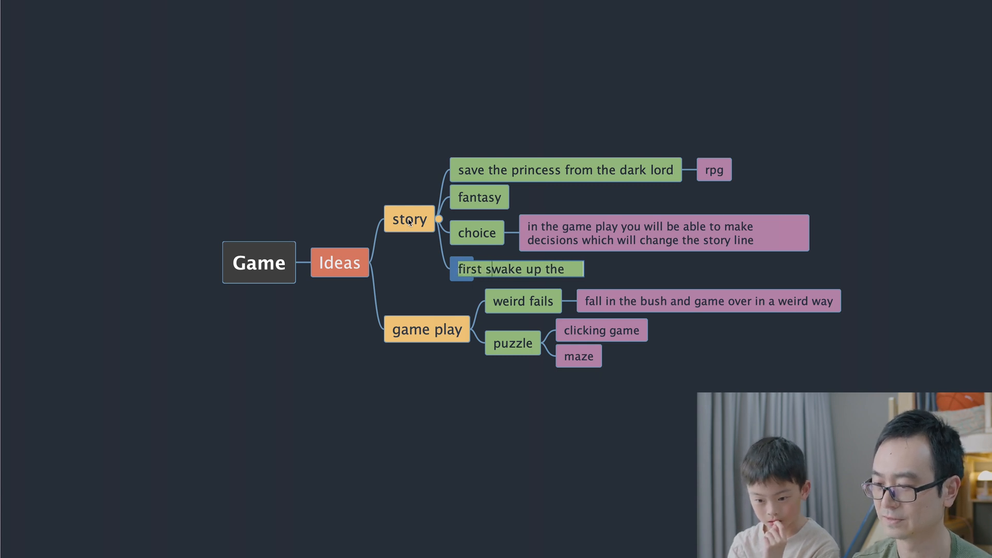
pyautogui.write('cene,')
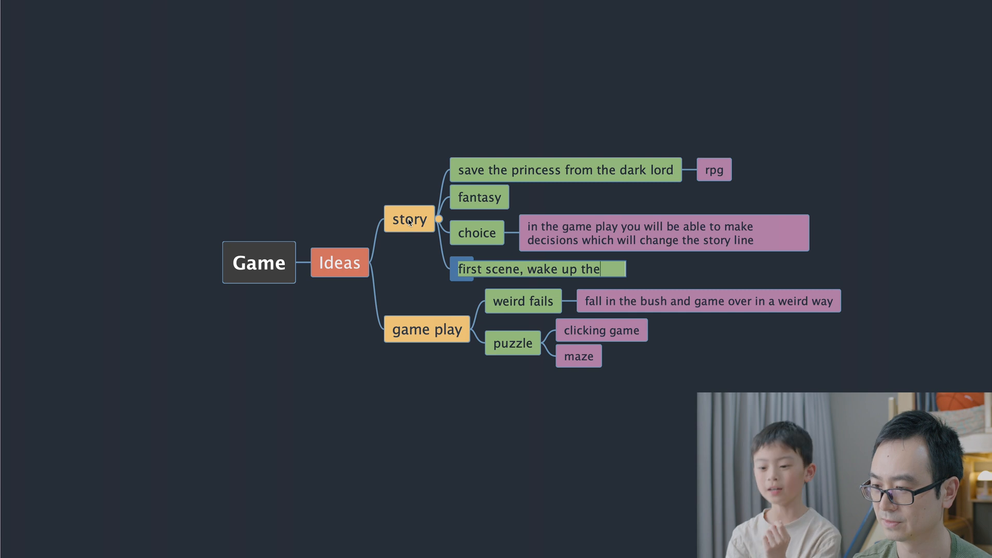
pyautogui.write('h')
pyautogui.press('BackSpace')
pyautogui.write('hero')
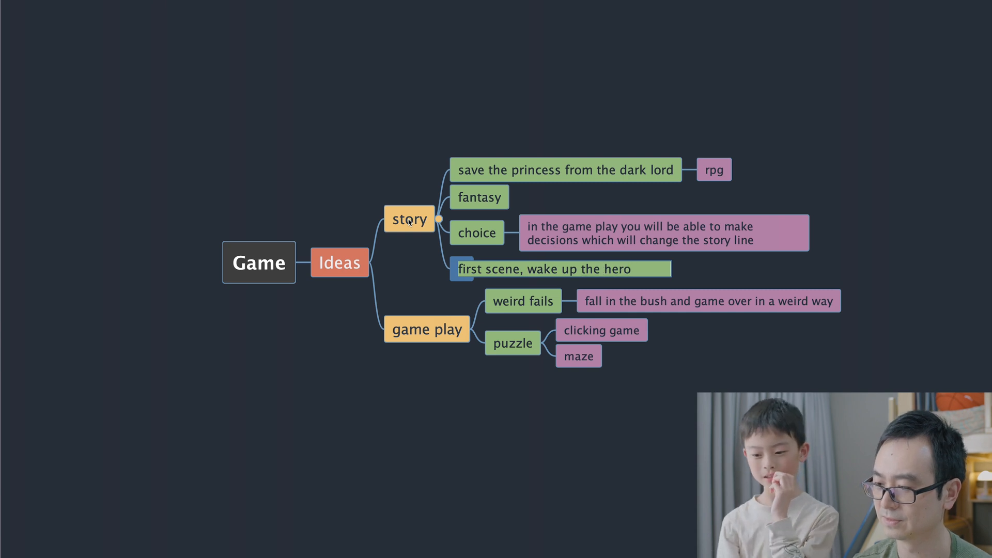
pyautogui.write(' with the ca')
pyautogui.press('BackSpace')
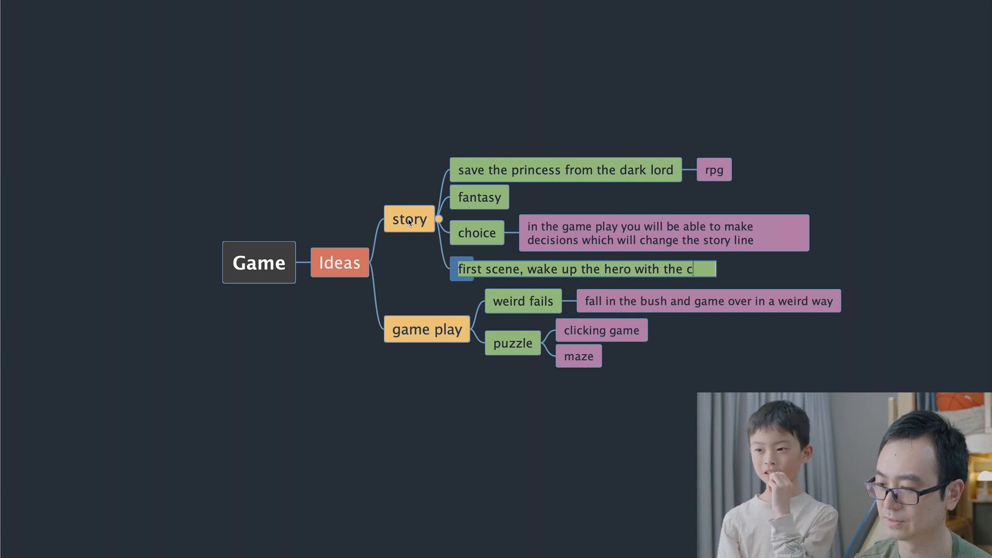
pyautogui.write('lick game')
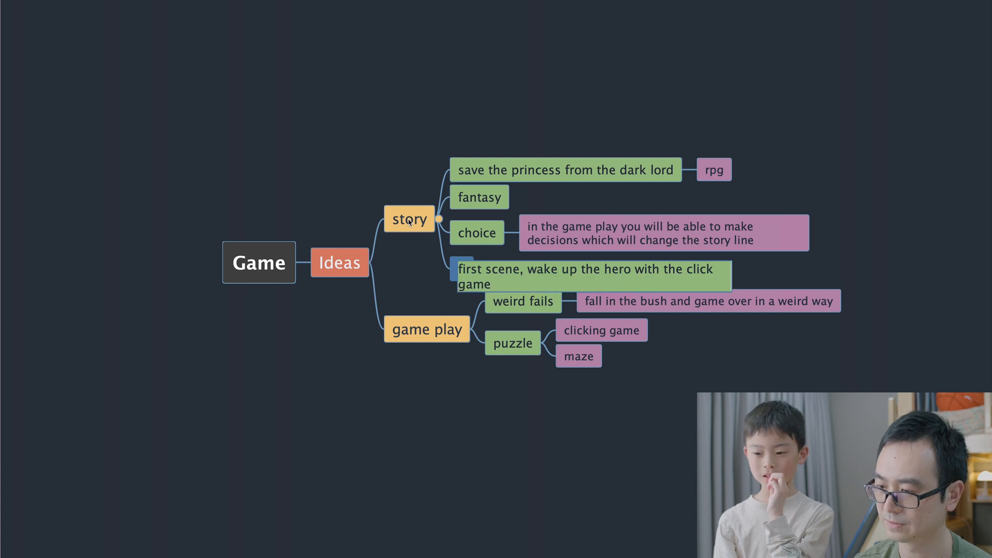
pyautogui.press('Return')
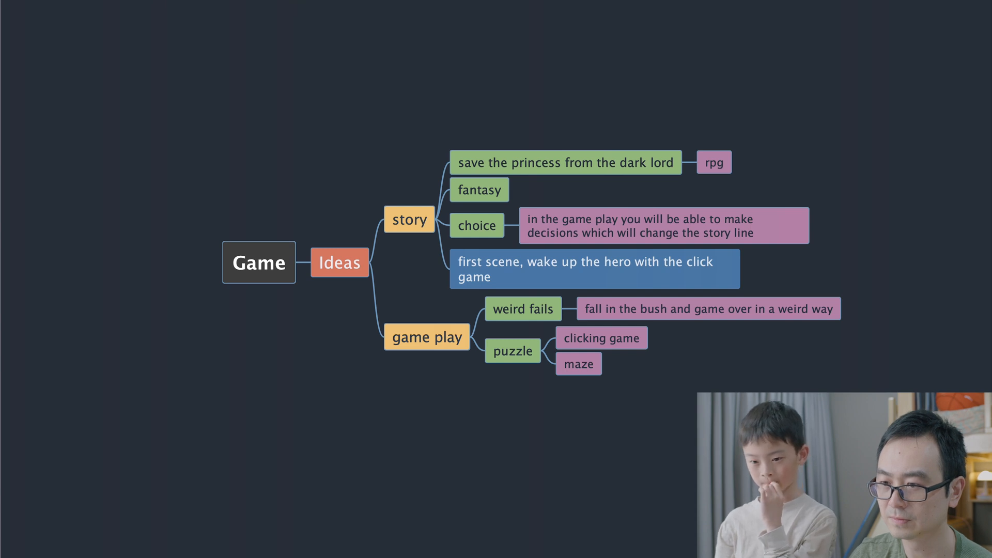
# Step: Move the first scene node above all the other children of the story node
pyautogui.press('super+Up')
pyautogui.press('super+Up')
pyautogui.press('super+Up')
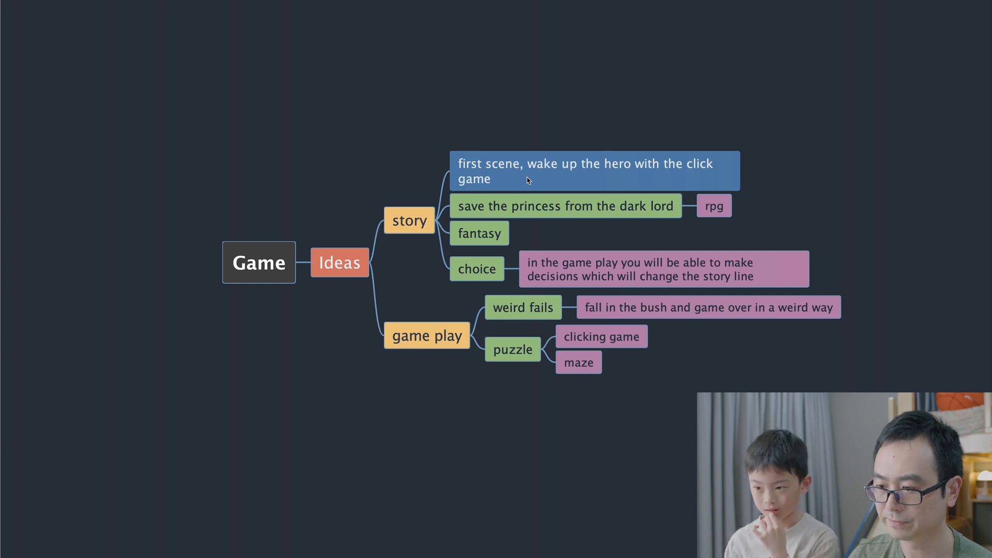
# Step: Add a child node named "main character" to the game play node
pyautogui.click(442, 338)
pyautogui.press('Tab')
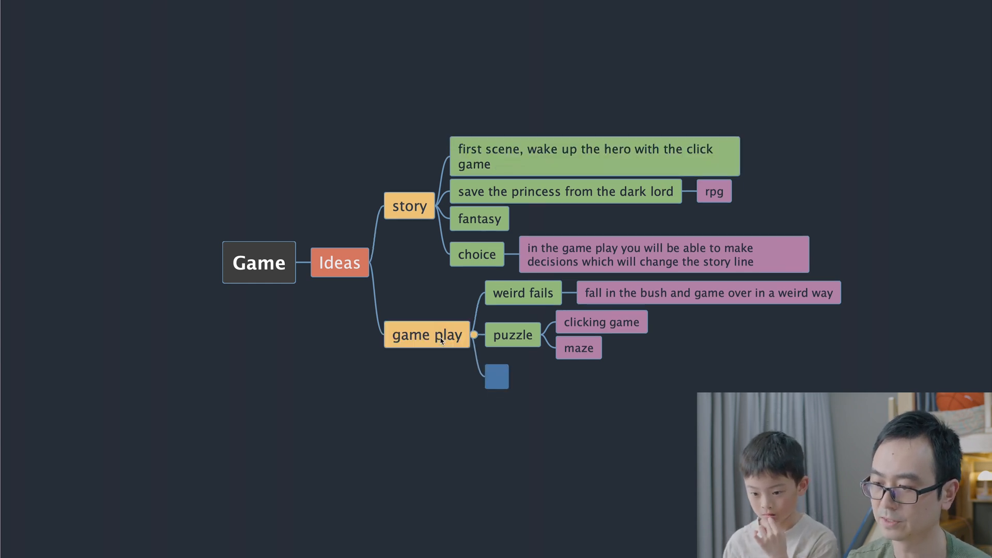
pyautogui.write('m')
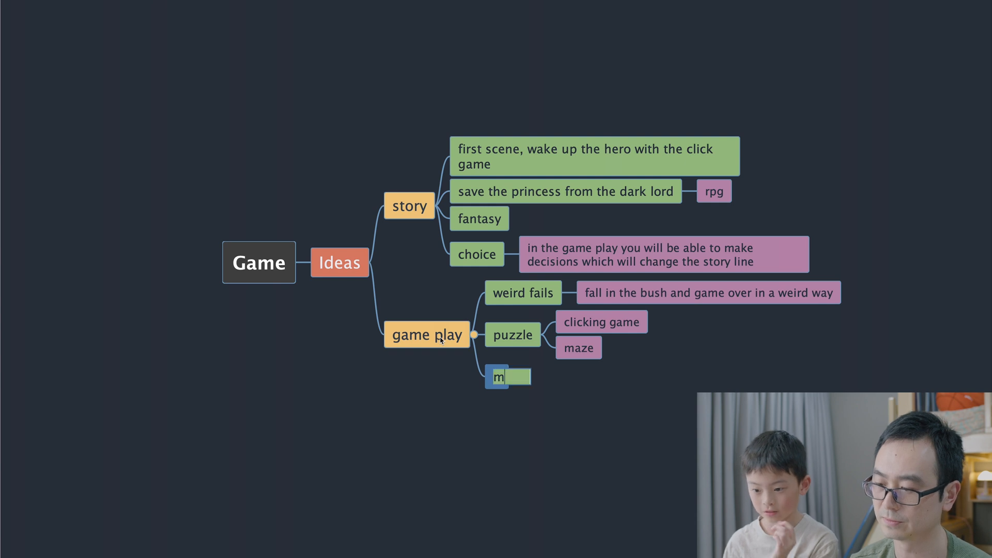
pyautogui.write('ain char')
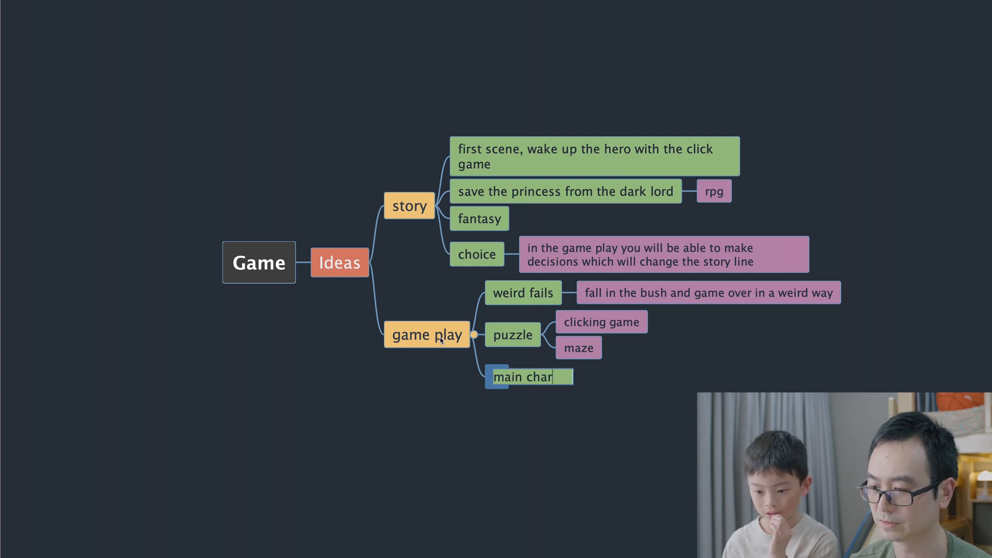
pyautogui.write('a')
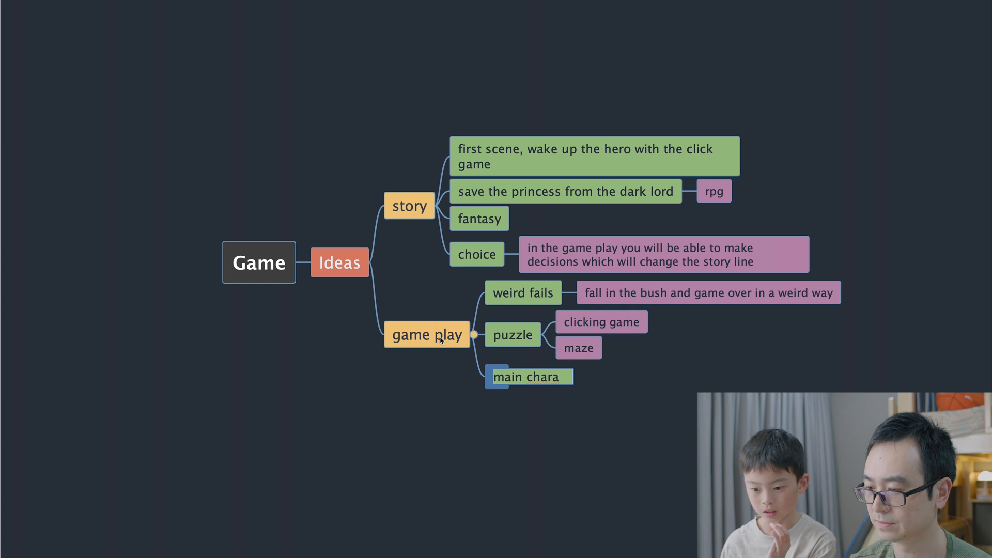
pyautogui.press('BackSpace')
pyautogui.write('acter')
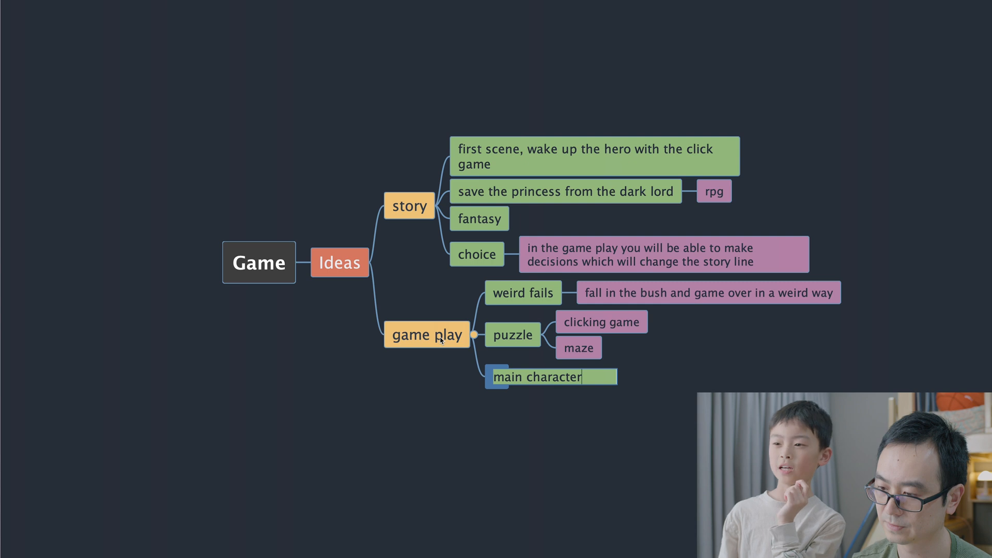
pyautogui.press('Return')
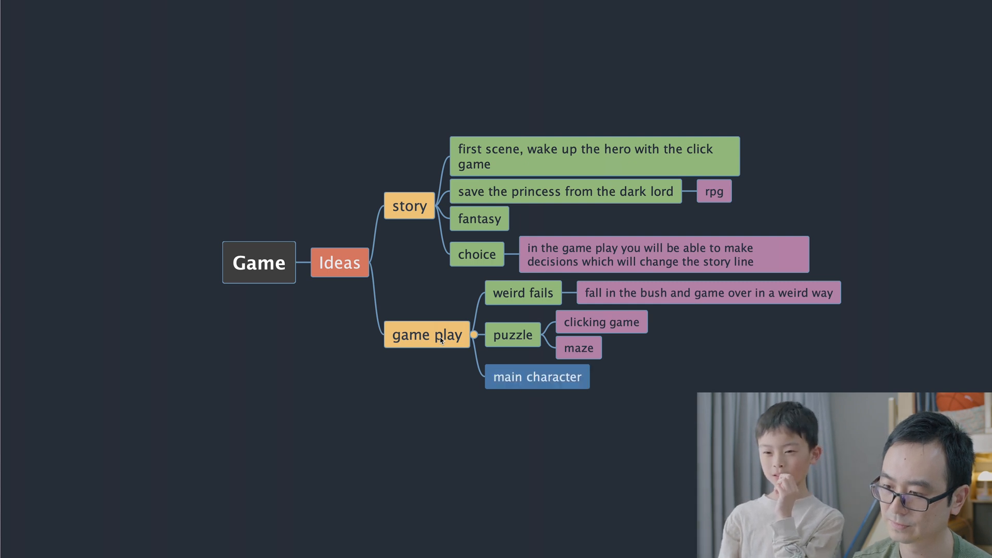
# Step: Add a child node named "2.5D RPG" to the game play node
pyautogui.click(441, 340)
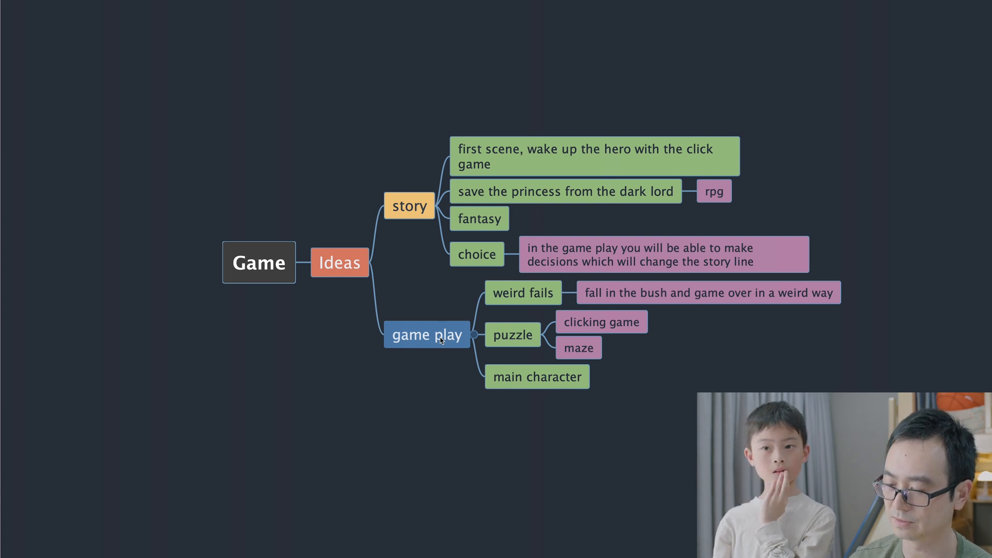
pyautogui.press('Tab')
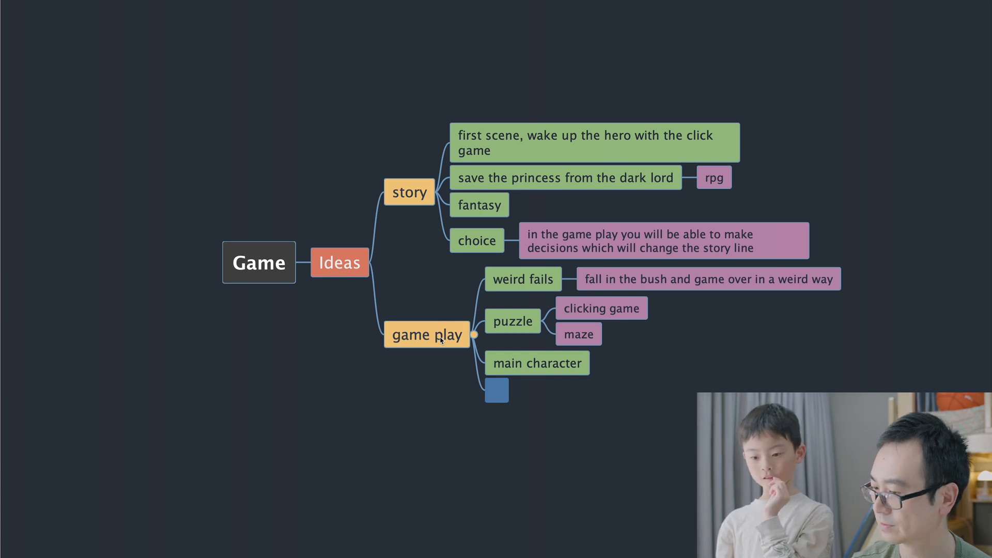
pyautogui.write('2d')
pyautogui.press('BackSpace')
pyautogui.write('D')
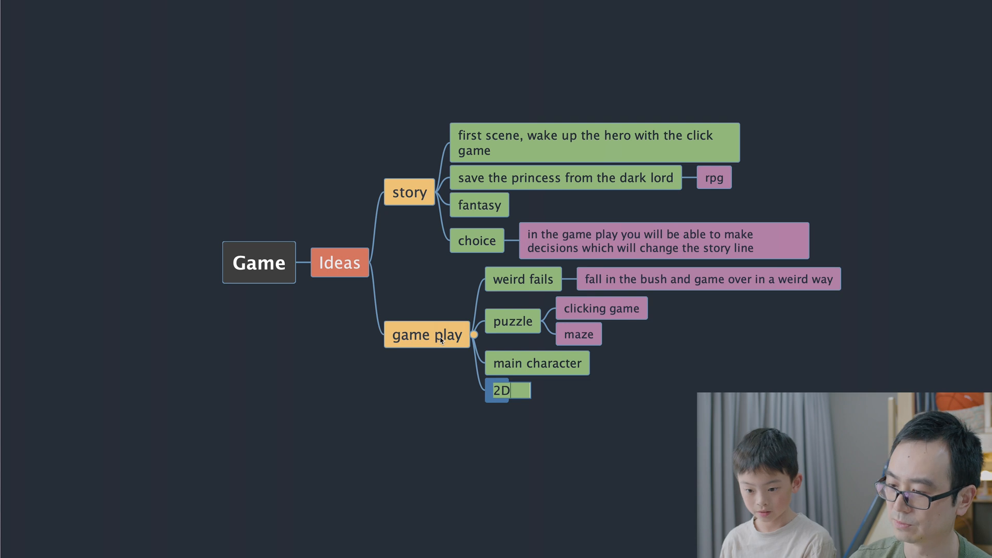
pyautogui.write('.5')
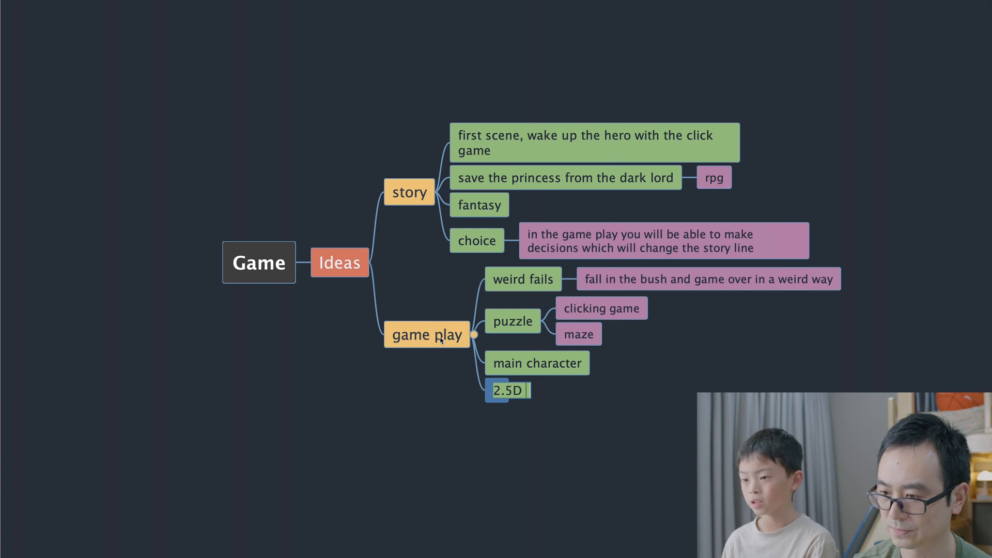
pyautogui.write('RPG')
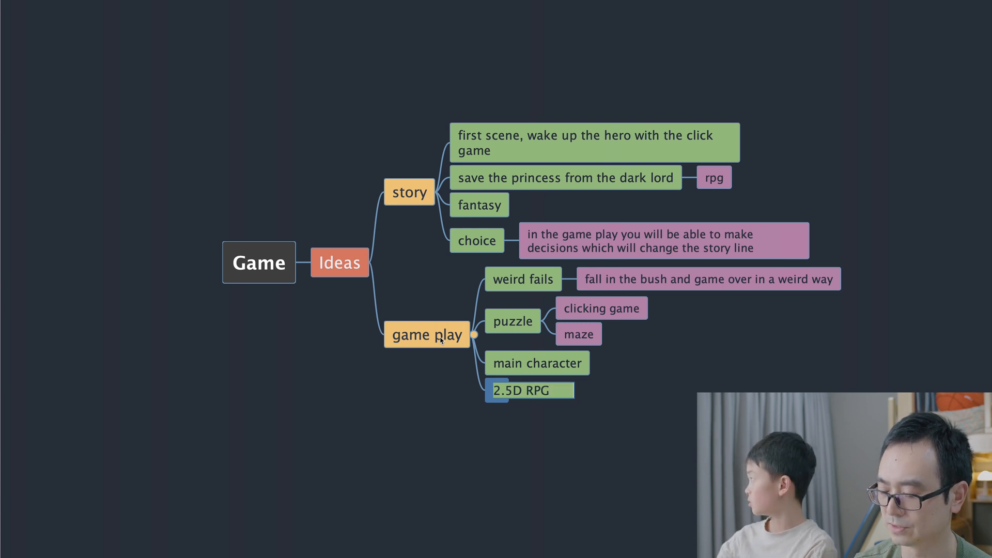
pyautogui.press('Return')
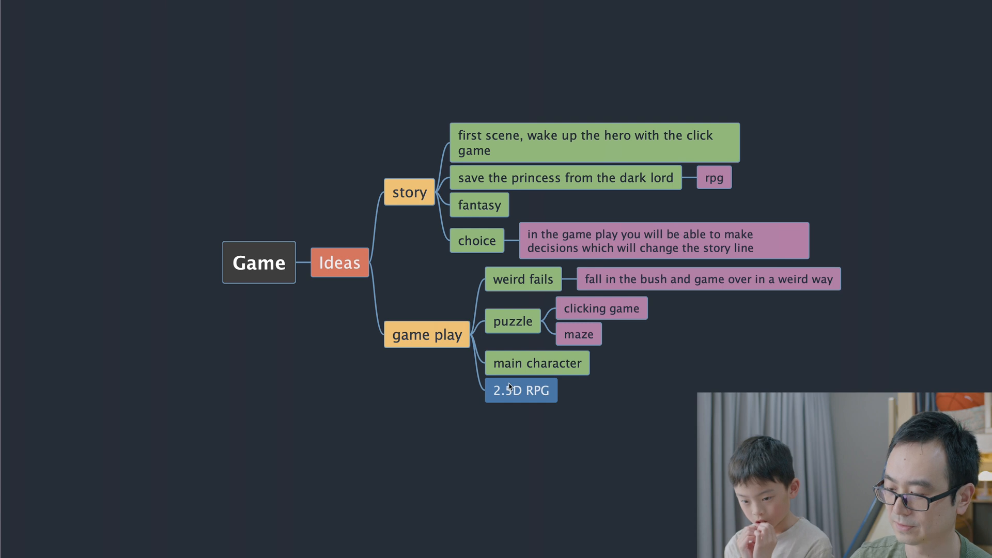
# Step: Reorder the game play children so that 2.5D RPG comes first and main character second, above weird fails
pyautogui.press('ctrl+super+Up')
pyautogui.press('ctrl+super+Up')
pyautogui.click(511, 389)
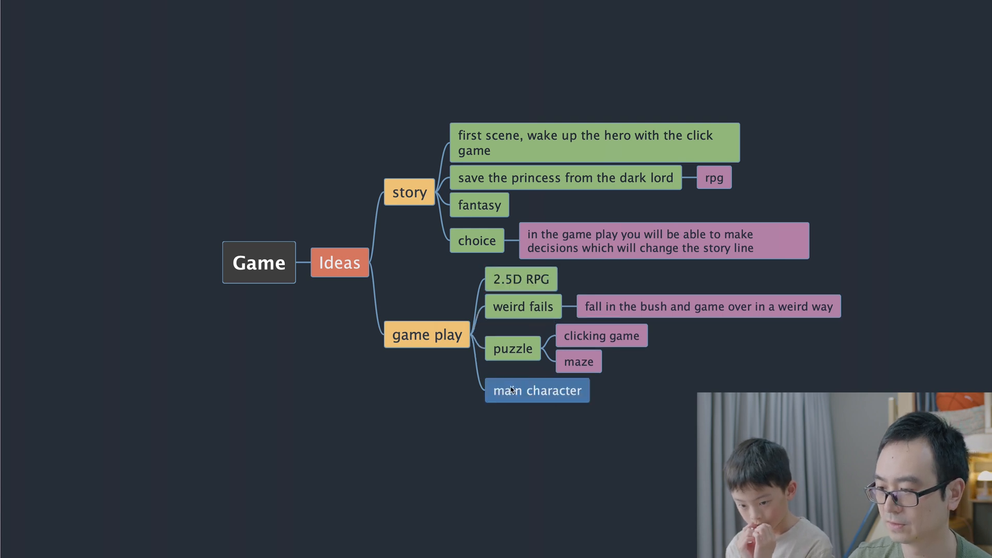
pyautogui.press('ctrl+super+Up')
pyautogui.press('ctrl+super+Up')
pyautogui.press('ctrl+super+Up')
pyautogui.press('ctrl+super+Down')
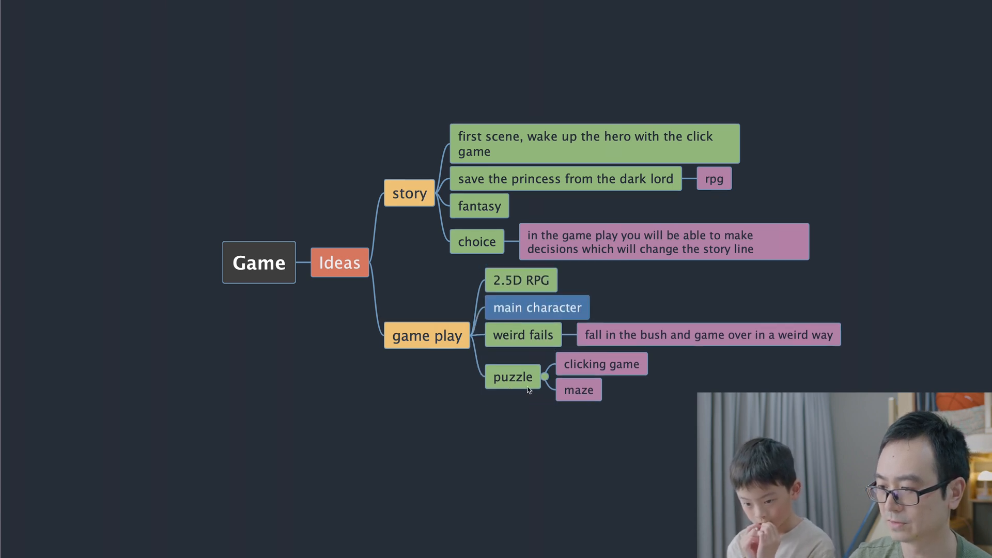
# Step: Add two child nodes named "hp" and "energy" to the main character node
pyautogui.press('Tab')
pyautogui.click(560, 309)
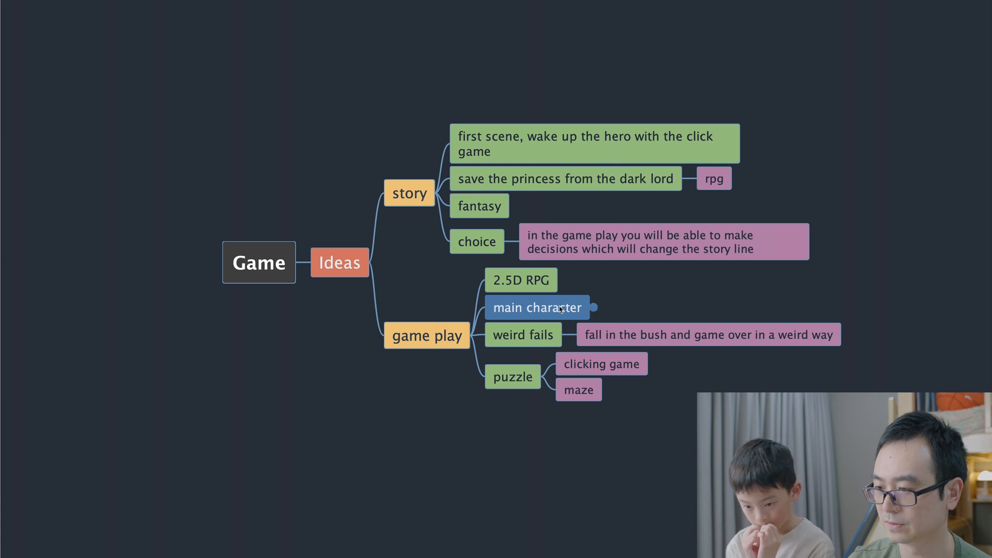
pyautogui.press('Tab')
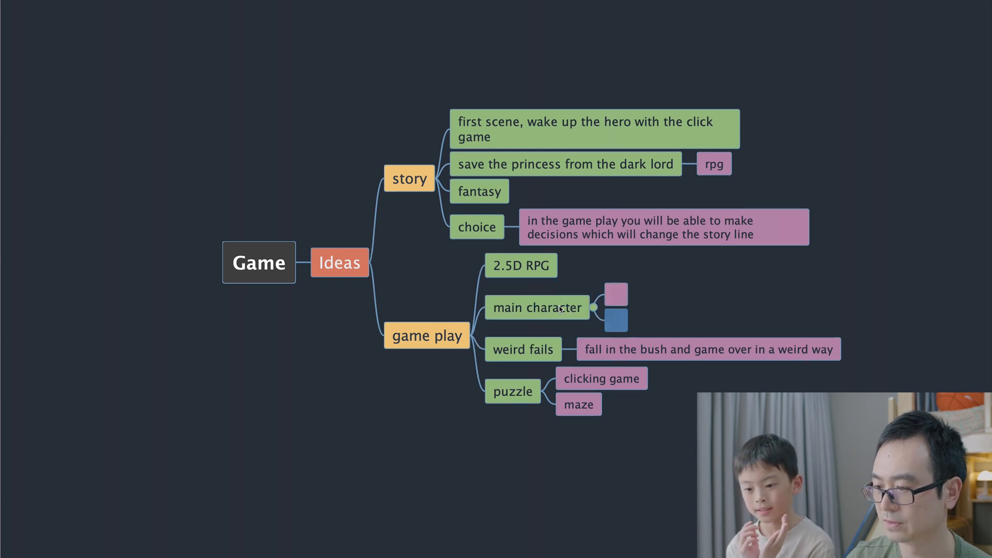
pyautogui.doubleClick(611, 291)
pyautogui.write('rp')
pyautogui.press('Return')
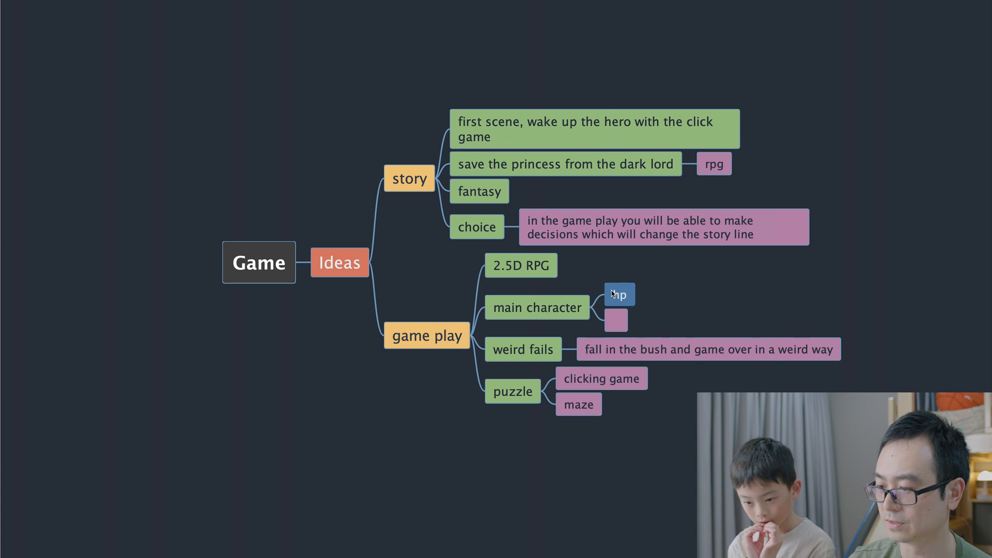
pyautogui.press('Down')
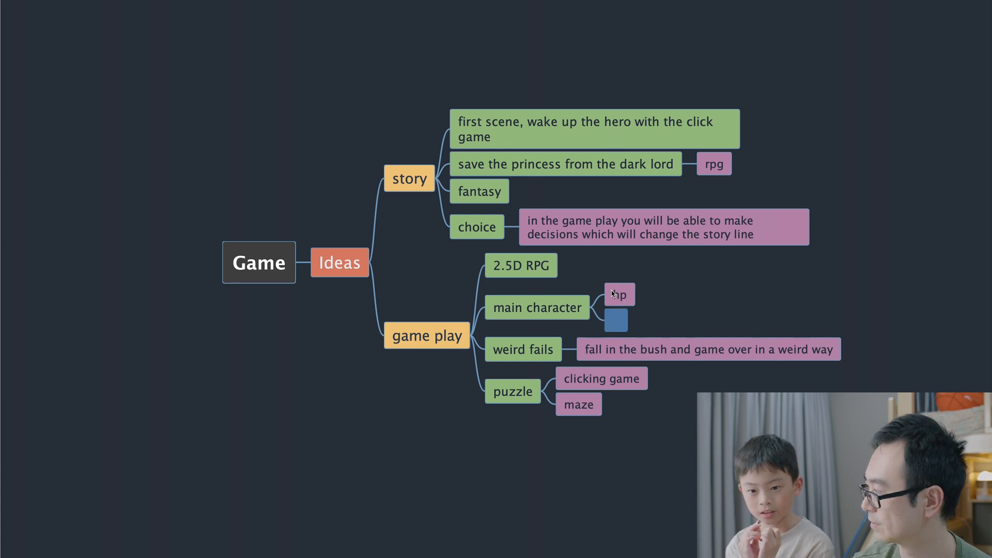
pyautogui.write('energy')
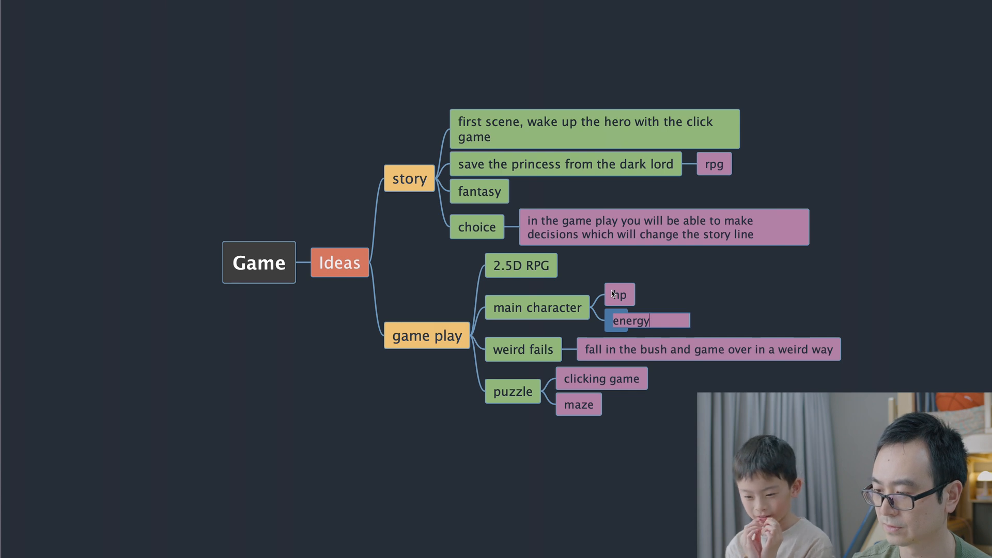
pyautogui.press('Return')
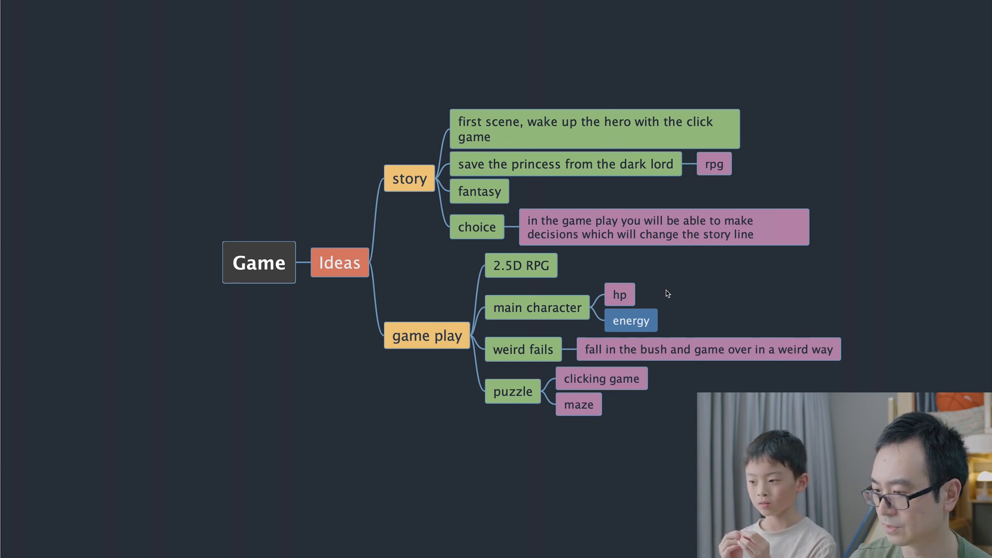
# Step: Add a child node "cereal adds energy" to the energy node, and select the main character node
pyautogui.press('Tab')
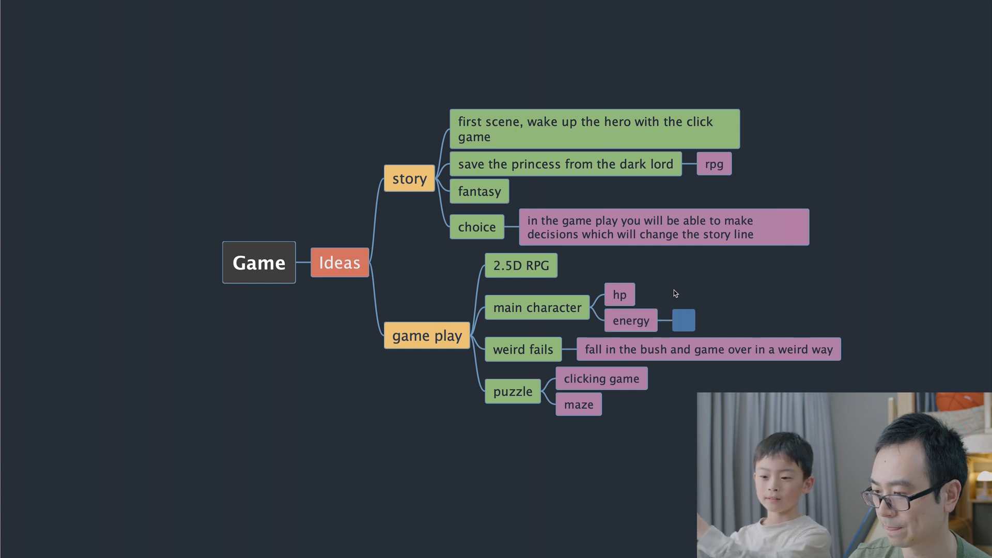
pyautogui.write('cereal')
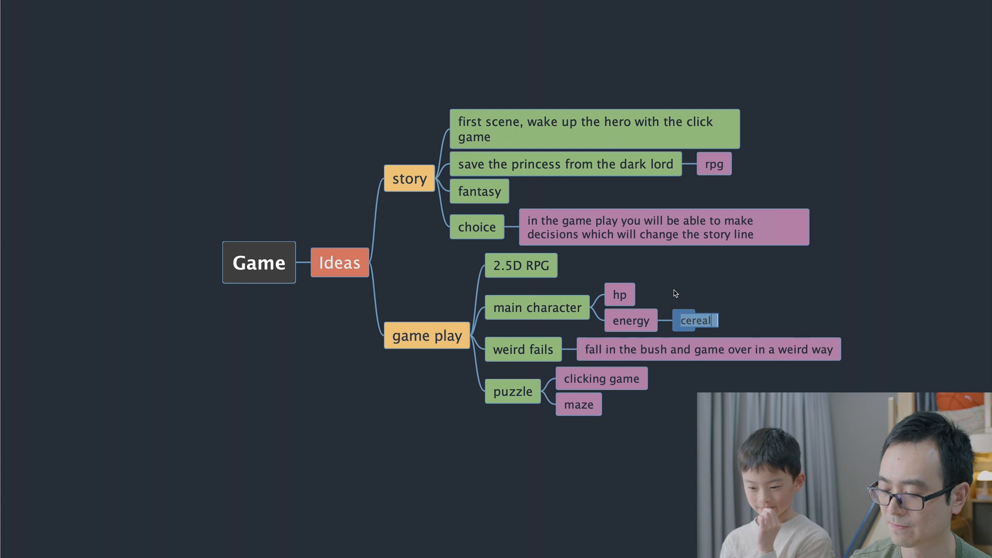
pyautogui.write(' adds')
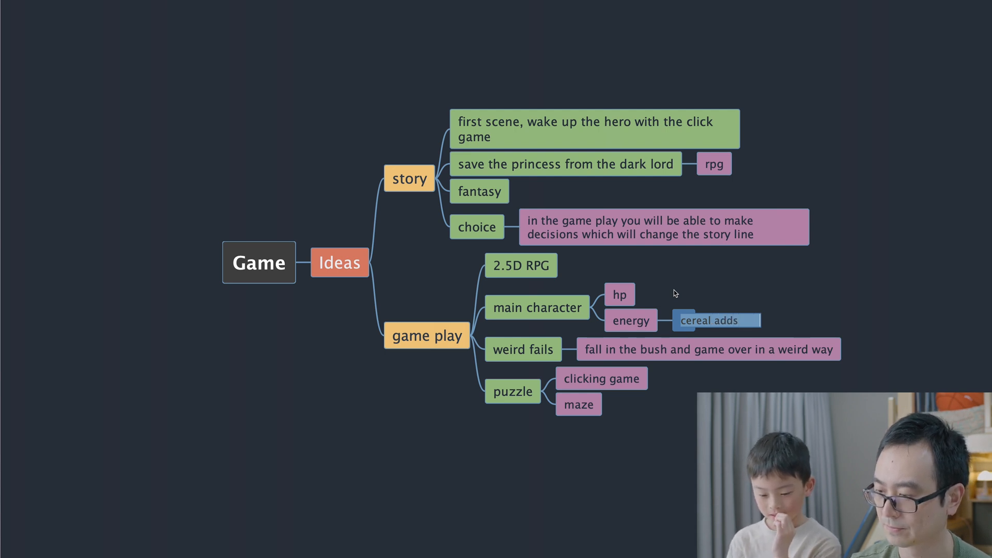
pyautogui.write(' energy')
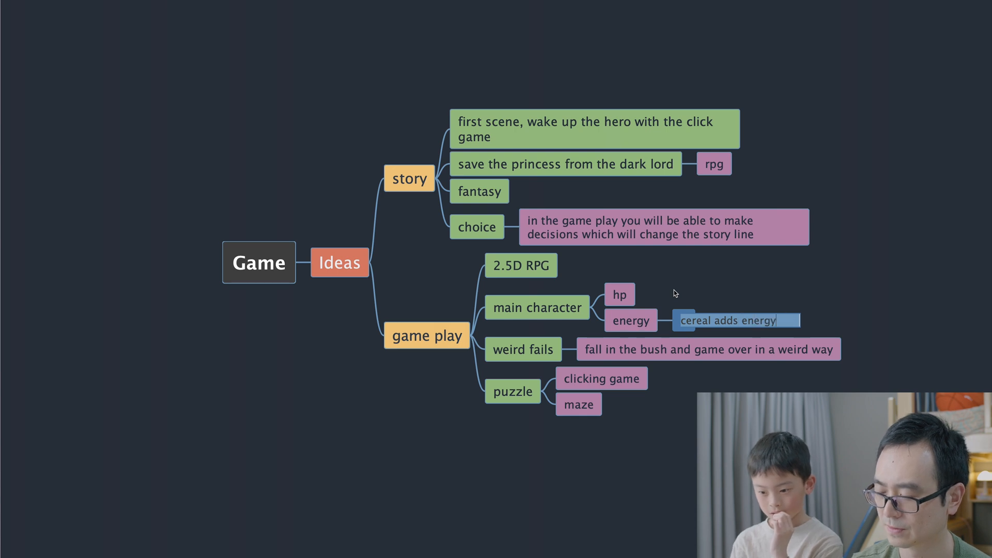
pyautogui.press('Return')
pyautogui.click(571, 309)
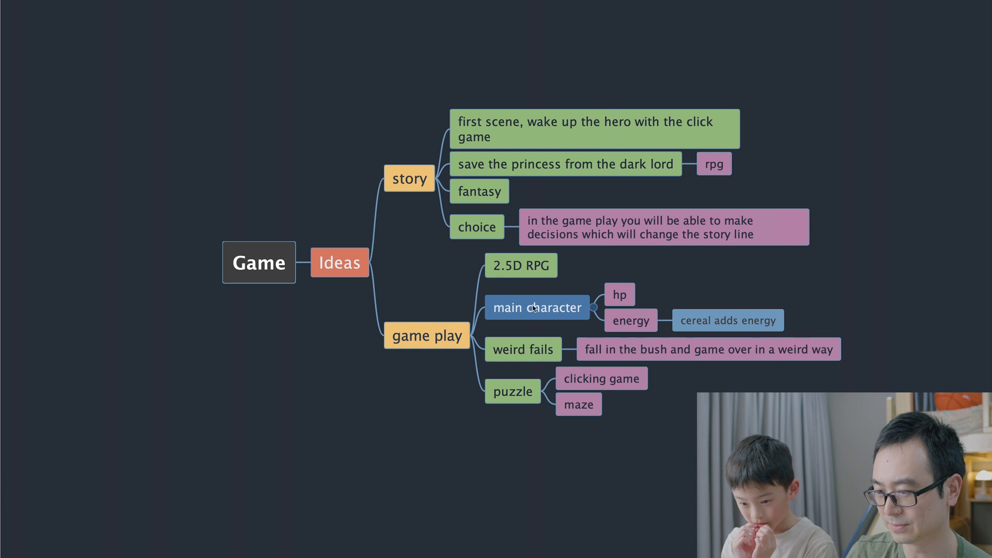
# Step: Add a child node named "get money from the click game" to the game play node
pyautogui.click(443, 336)
pyautogui.press('Tab')
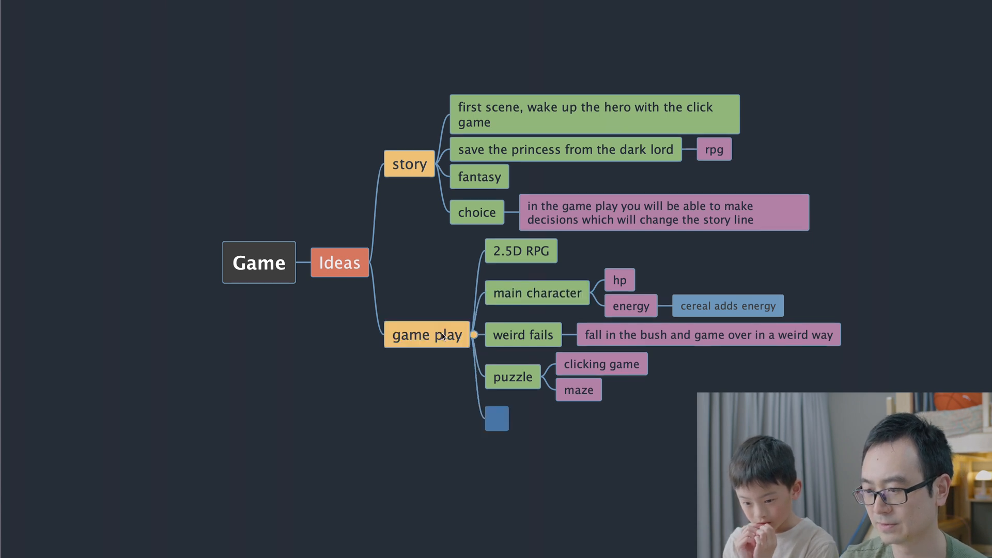
pyautogui.write('get m')
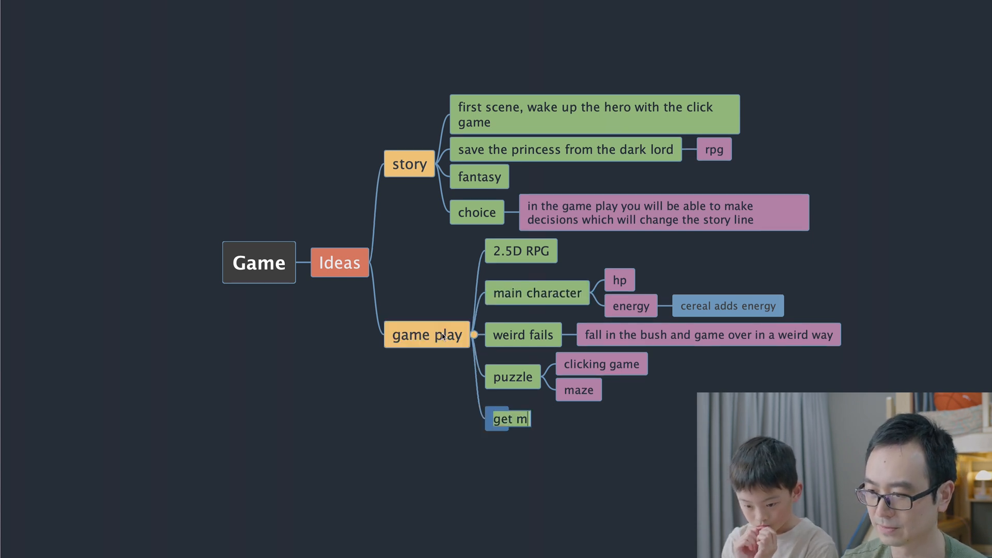
pyautogui.write('oney from cli')
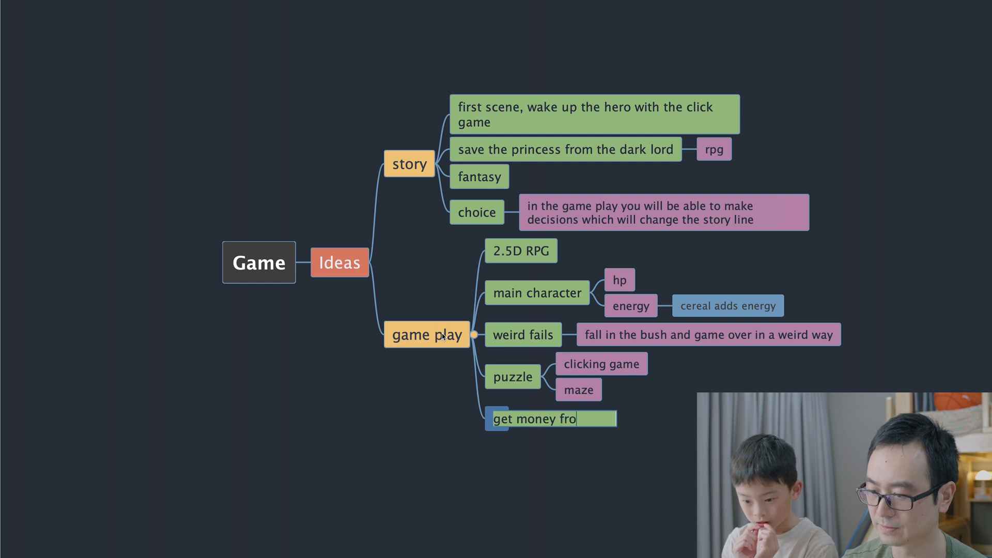
pyautogui.press('BackSpace')
pyautogui.press('BackSpace')
pyautogui.press('BackSpace')
pyautogui.write('the cli')
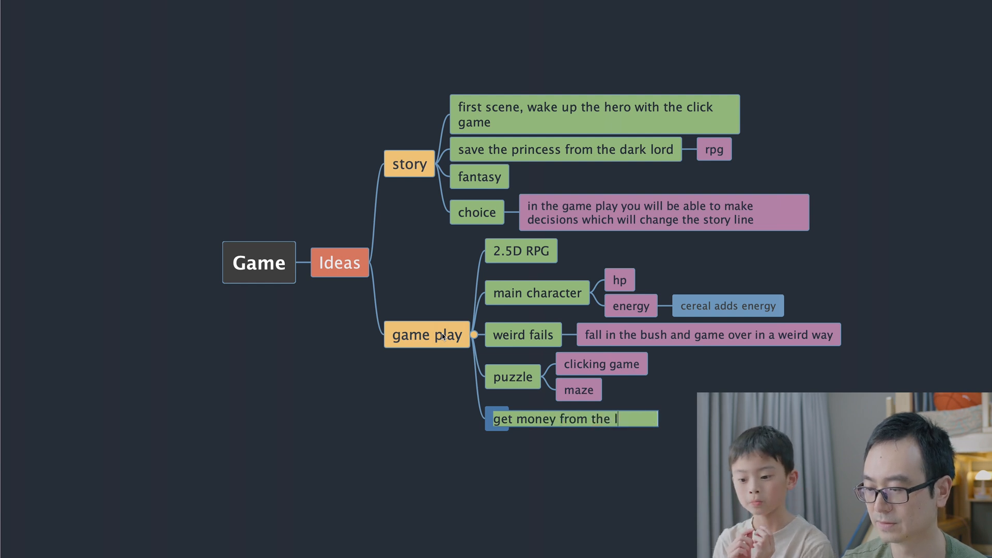
pyautogui.write('ck game')
pyautogui.press('Return')
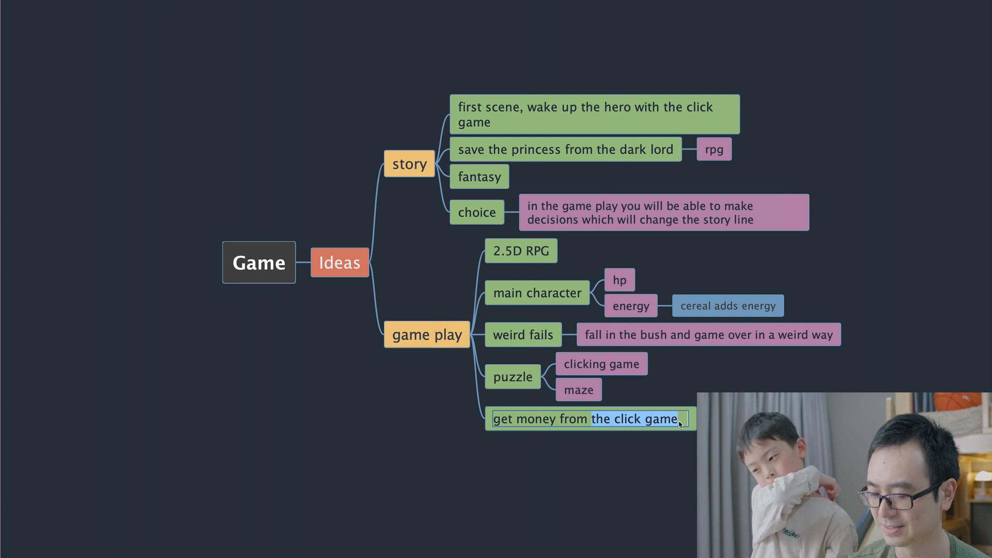
# Step: Reword the new money node to read "get money from clicking objects"
pyautogui.write('clicking objects')
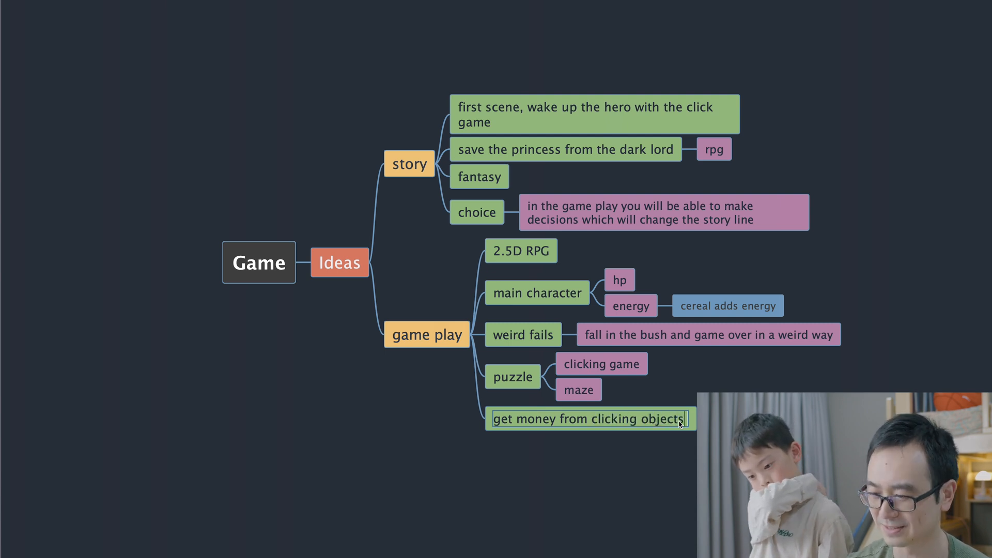
pyautogui.press('Return')
pyautogui.click(759, 394)
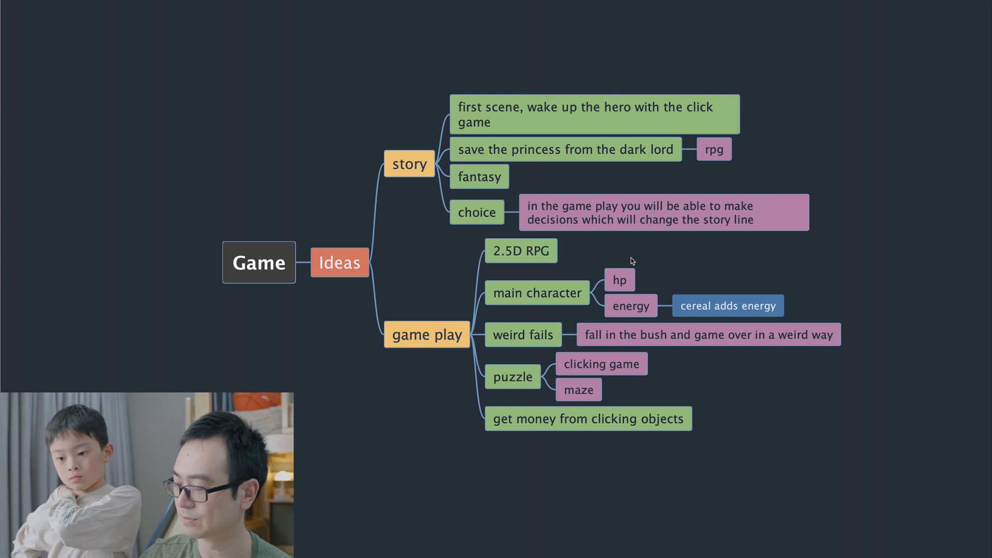
# Step: Add a child node named "fight" to the game play node
pyautogui.click(408, 337)
pyautogui.press('Tab')
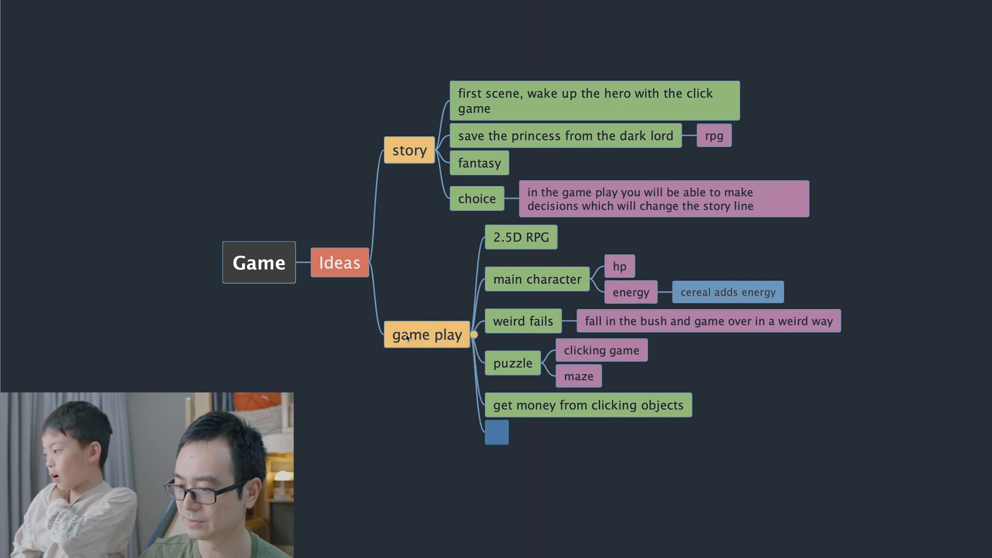
pyautogui.write('f')
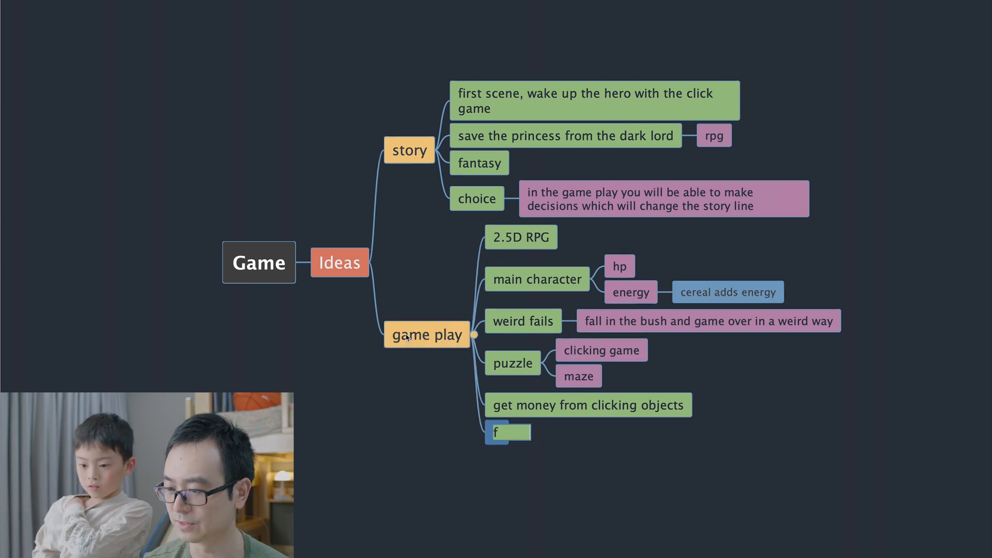
pyautogui.write('ight')
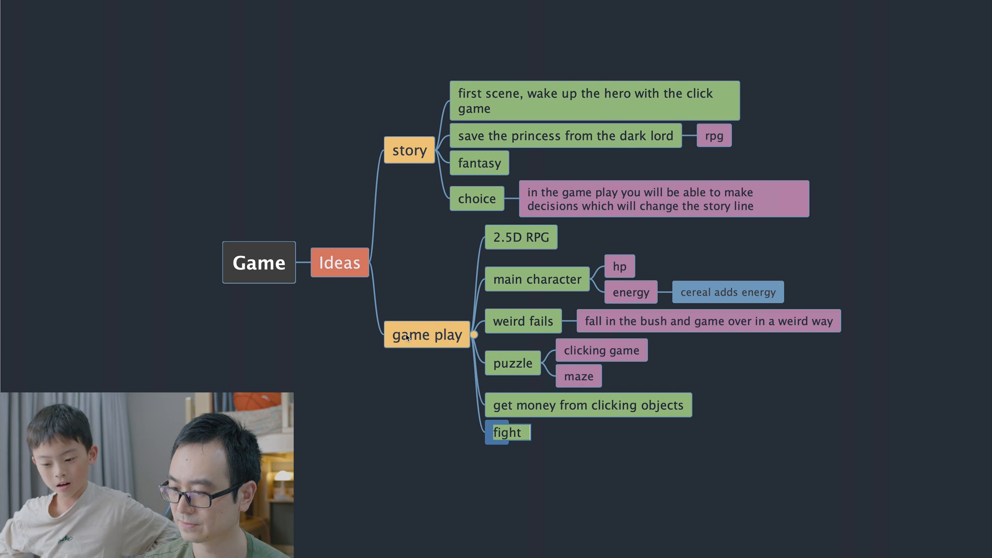
pyautogui.press('Return')
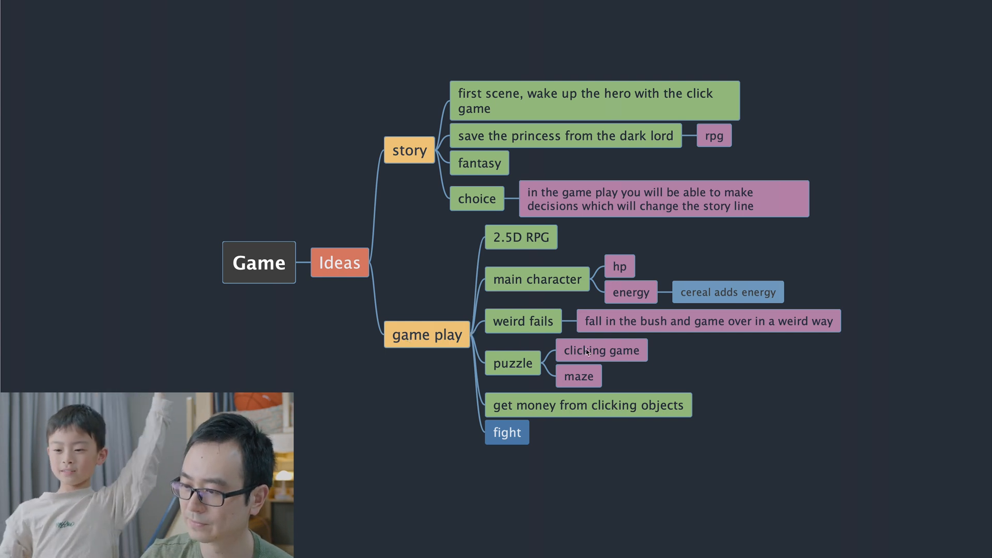
# Step: Move clicking game directly under game play, and nest "get money from clicking objects" beneath it
pyautogui.moveTo(576, 351); pyautogui.dragTo(406, 334)
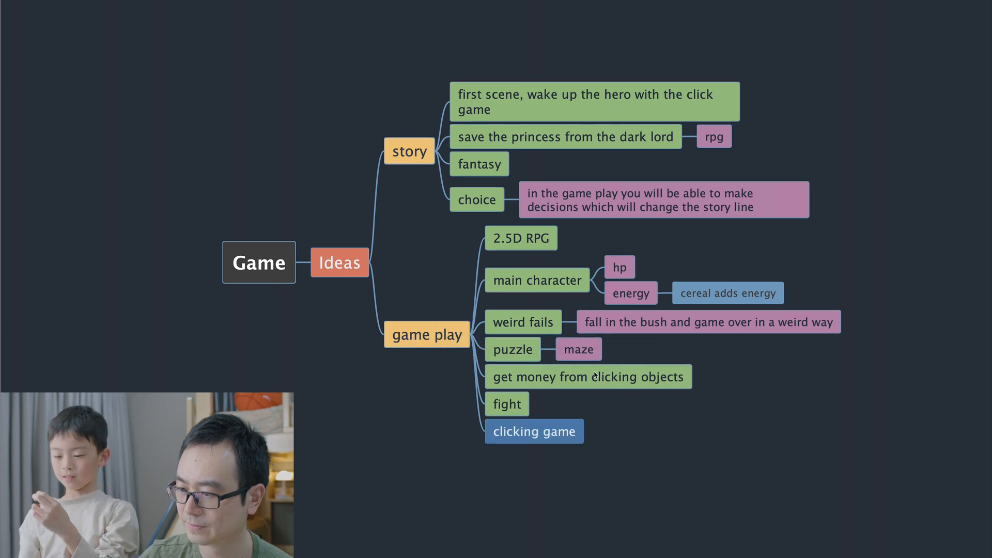
pyautogui.moveTo(582, 377); pyautogui.dragTo(596, 424)
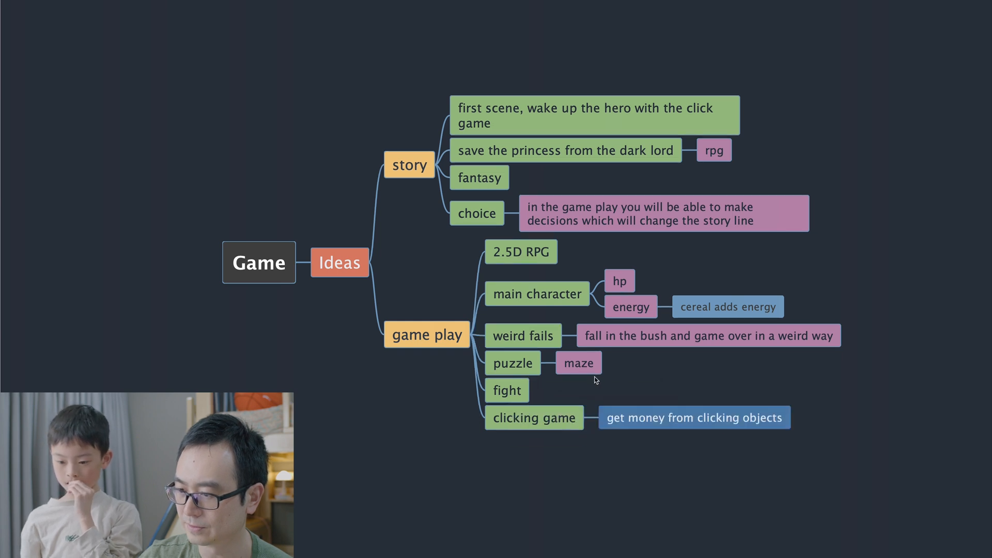
# Step: Nest puzzle under fight, and move maze directly under game play, placed right after 2.5D RPG
pyautogui.moveTo(517, 367); pyautogui.dragTo(516, 393)
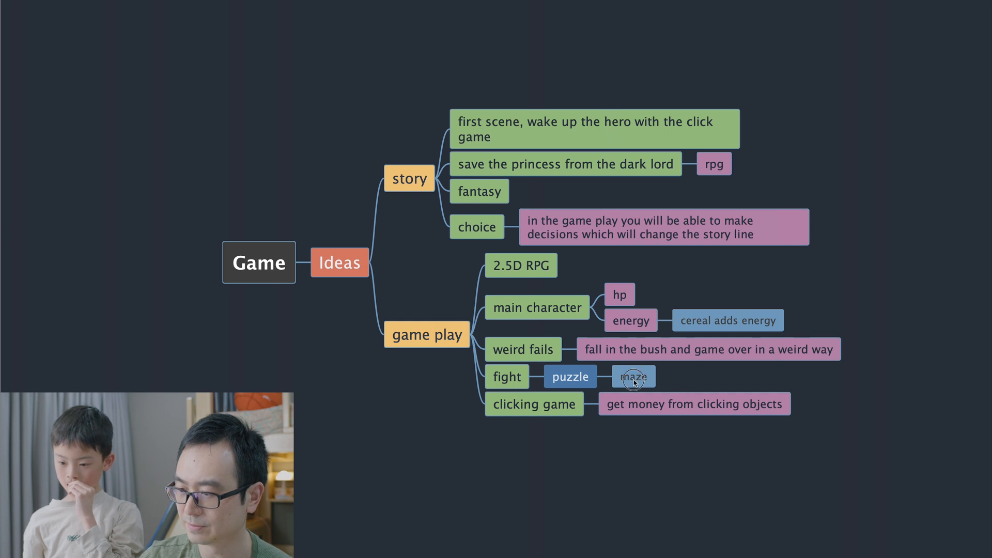
pyautogui.moveTo(629, 382); pyautogui.dragTo(454, 346)
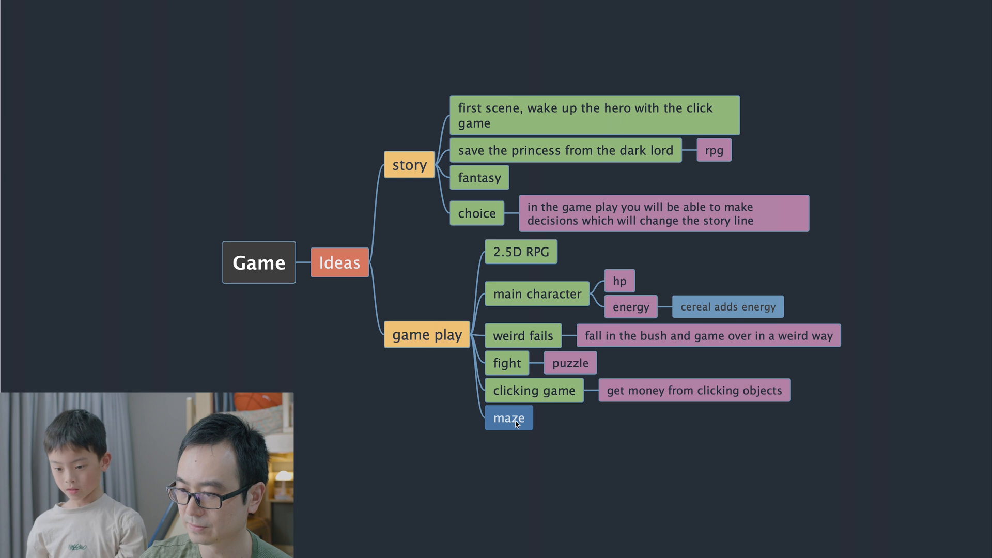
pyautogui.press('super+alt+Up')
pyautogui.press('super+alt+Up')
pyautogui.press('super+alt+Up')
pyautogui.press('super+alt+Up')
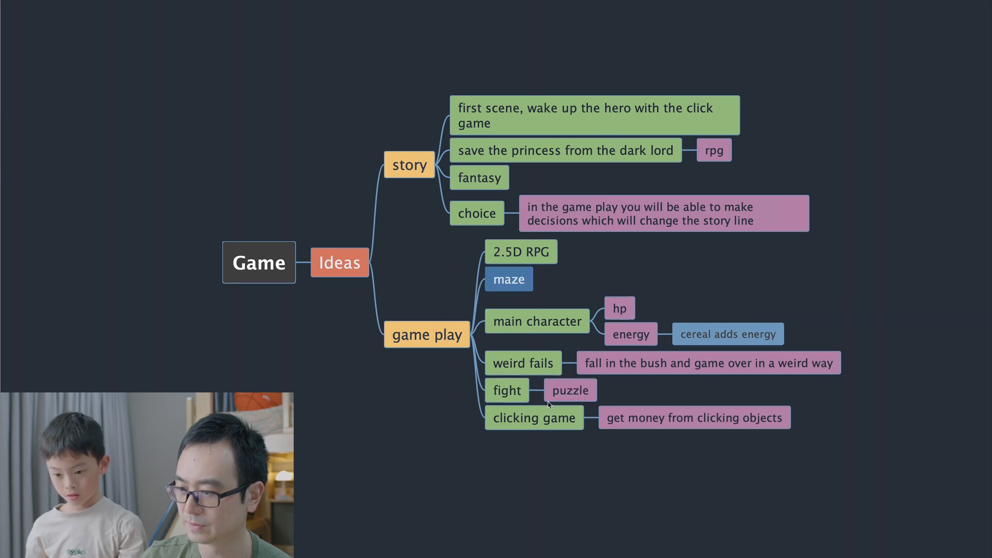
# Step: Rename the puzzle node under fight to "puzzle, problem solving"
pyautogui.click(575, 391)
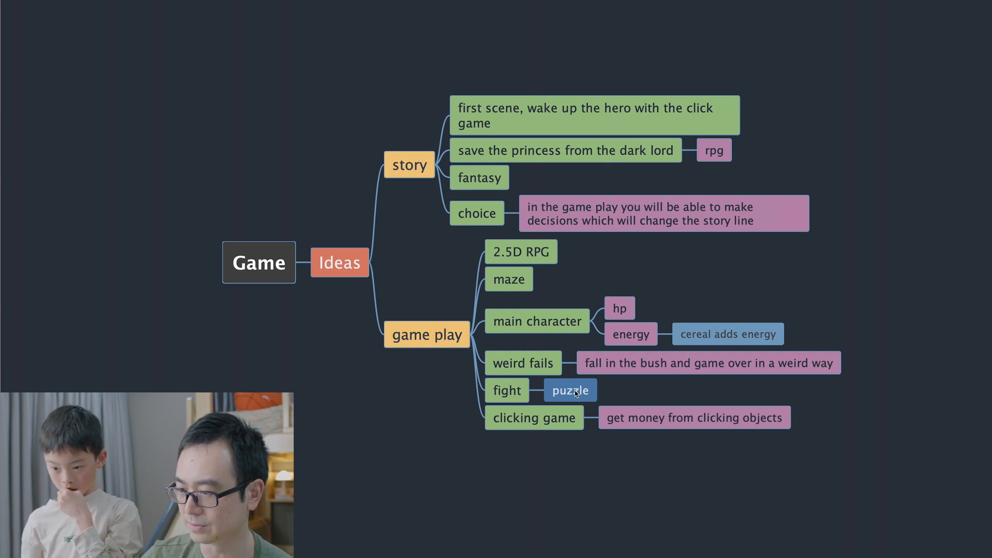
pyautogui.doubleClick(575, 391)
pyautogui.write(', problem so')
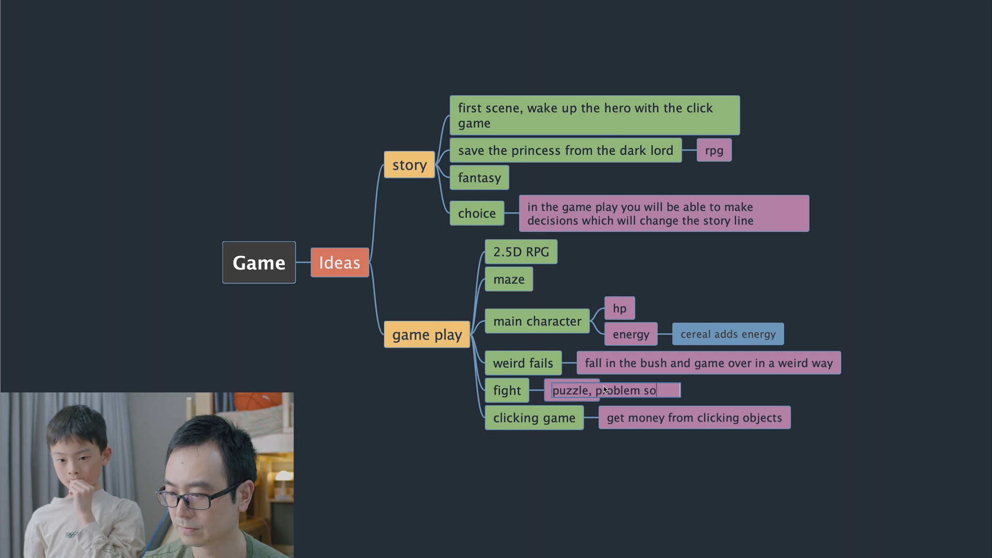
pyautogui.write('lving')
pyautogui.press('Return')
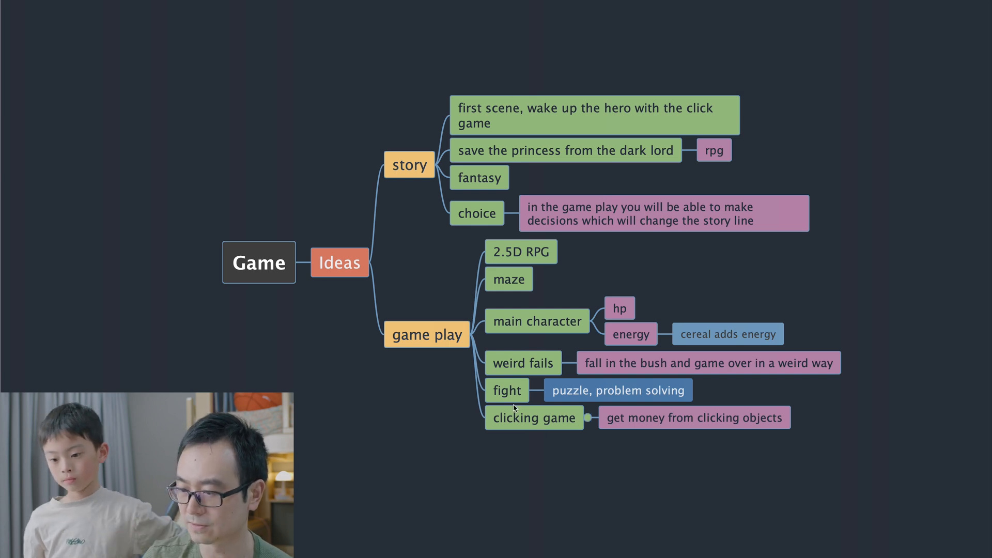
# Step: Add a second child node "maybe other ways?" to the fight node
pyautogui.press('Return')
pyautogui.write('m')
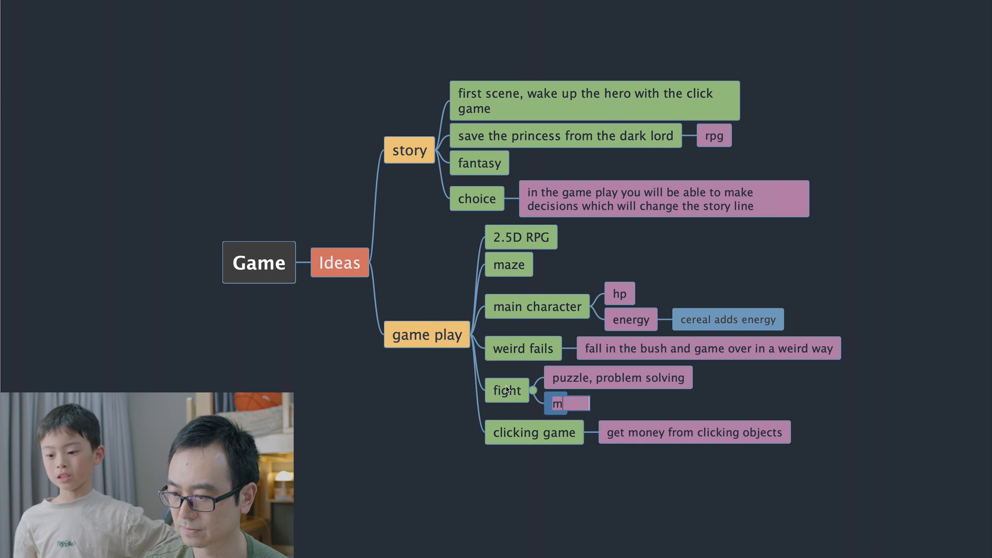
pyautogui.write('aybe other ways?')
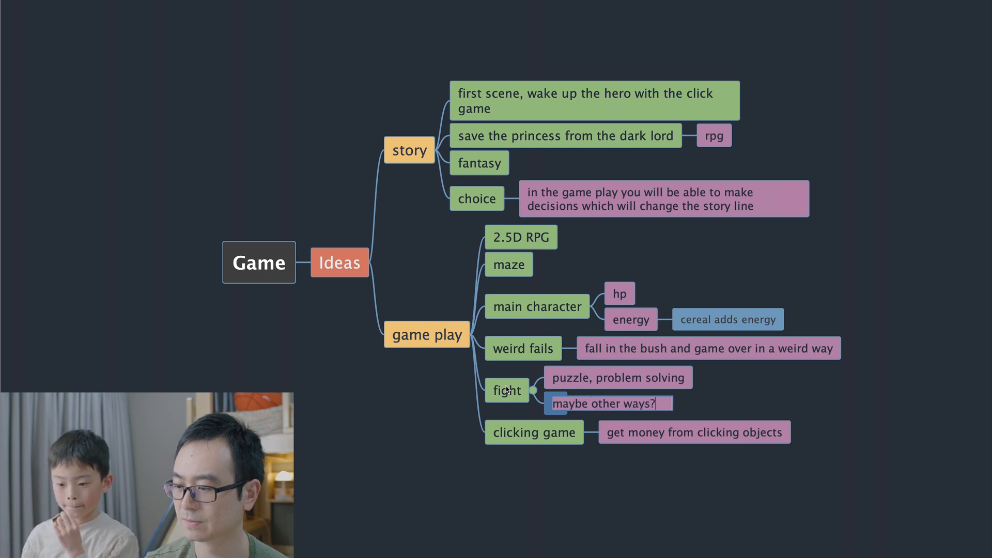
pyautogui.press('Return')
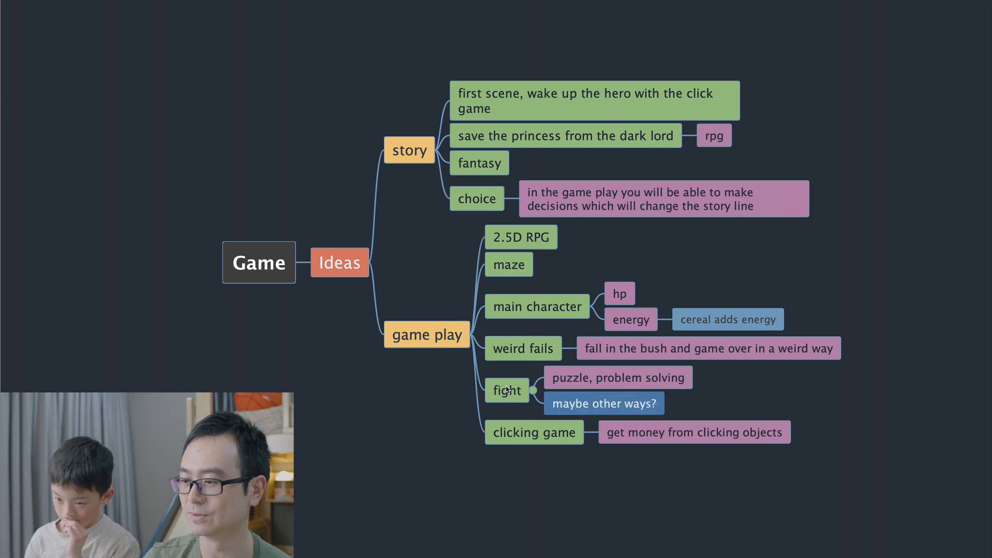
# Step: Rename the hp node under main character to "hp?"
pyautogui.click(624, 293)
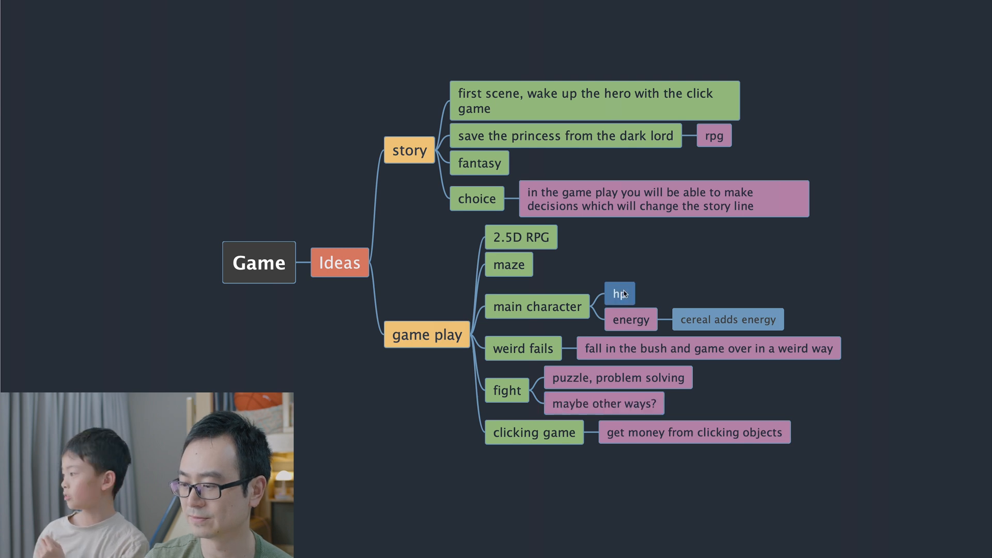
pyautogui.doubleClick(623, 293)
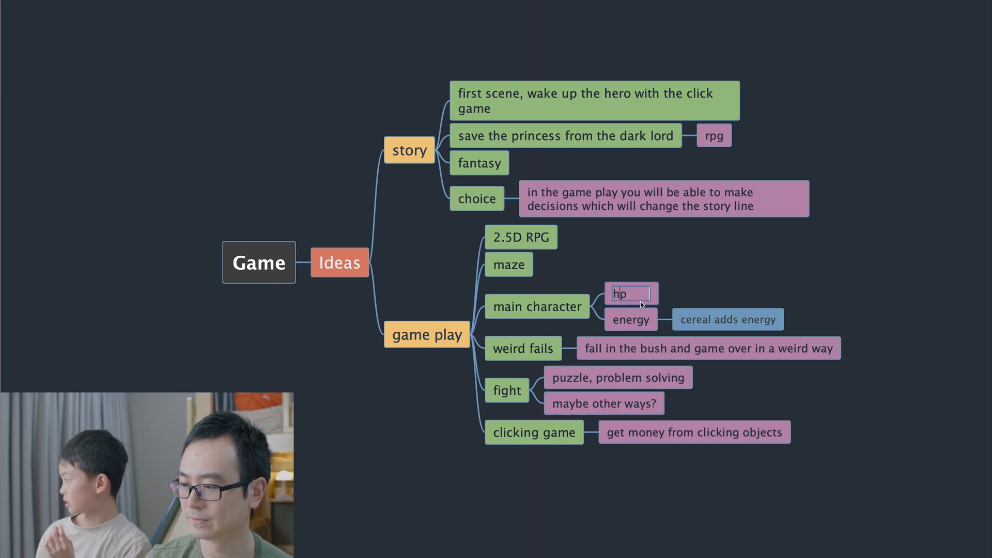
pyautogui.write('?')
pyautogui.press('Return')
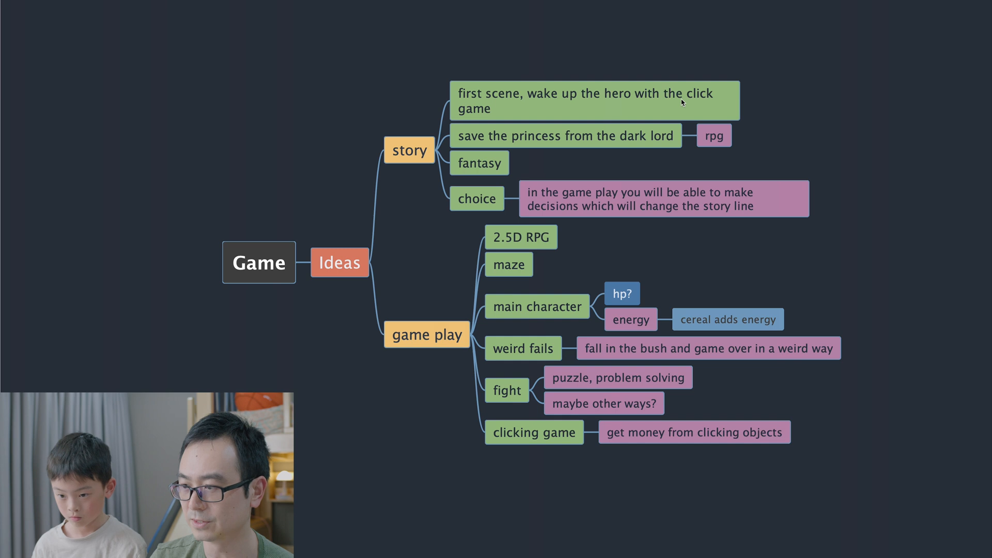
# Step: Add the node "after wakeup, survive from the messenger knocking the door so hard" under story, right after the first scene node
pyautogui.click(532, 102)
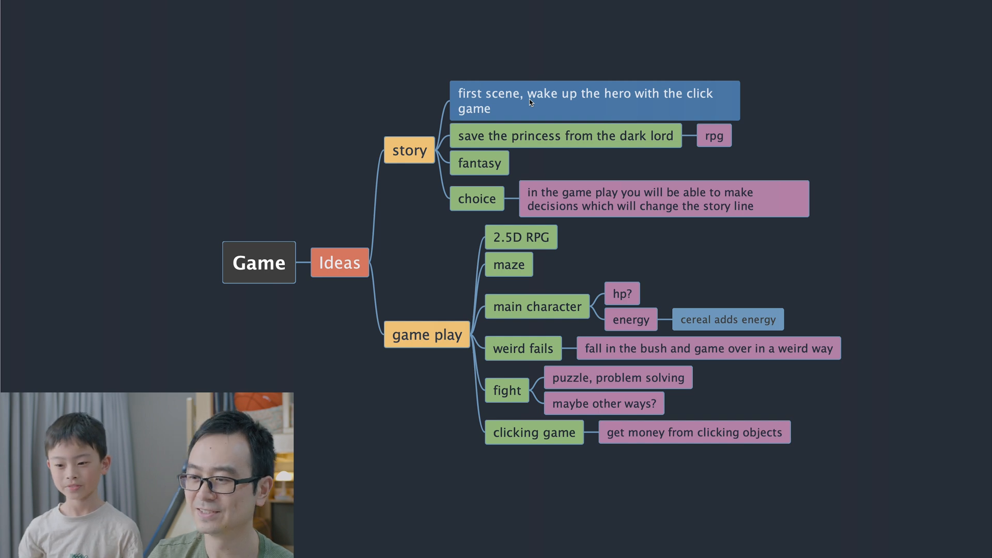
pyautogui.click(529, 98)
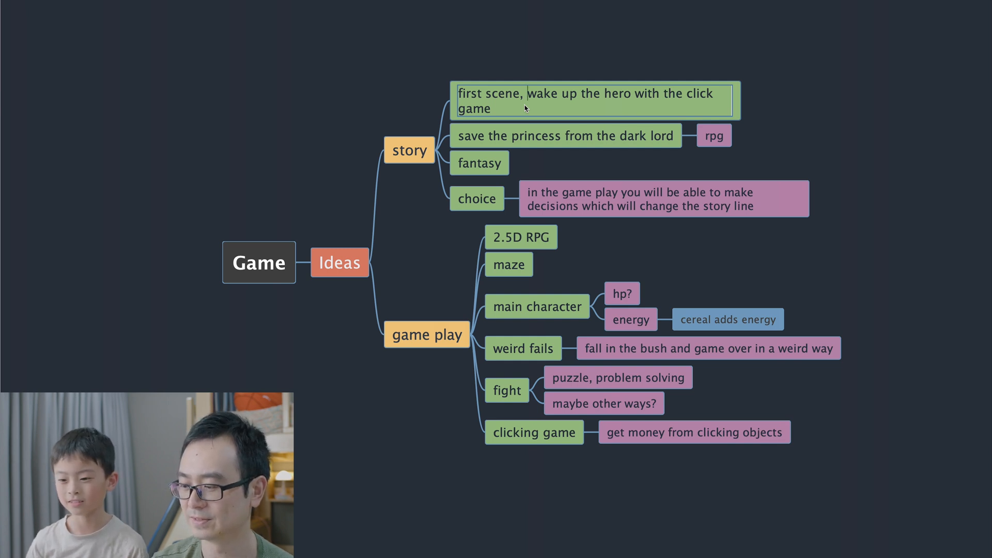
pyautogui.press('Escape')
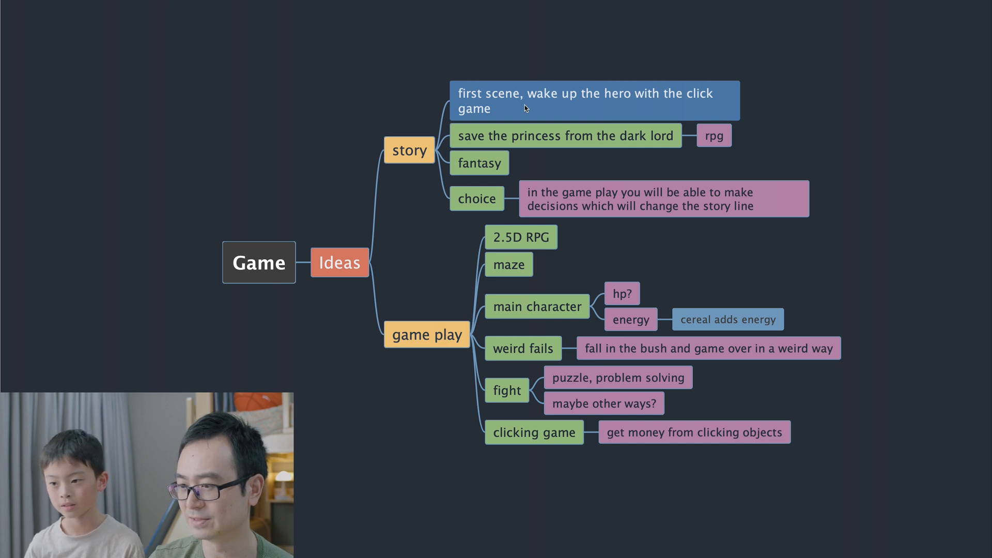
pyautogui.press('Return')
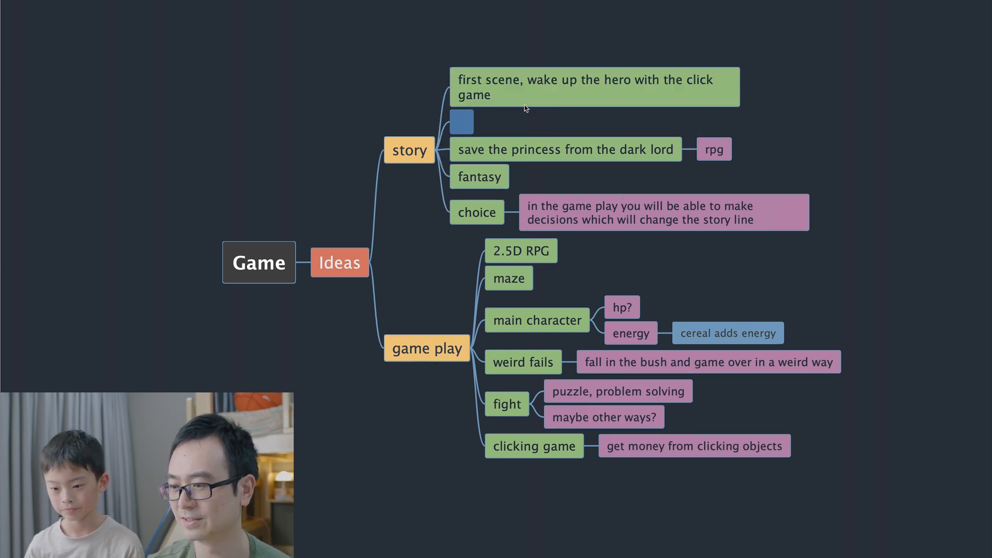
pyautogui.write('after wakeup')
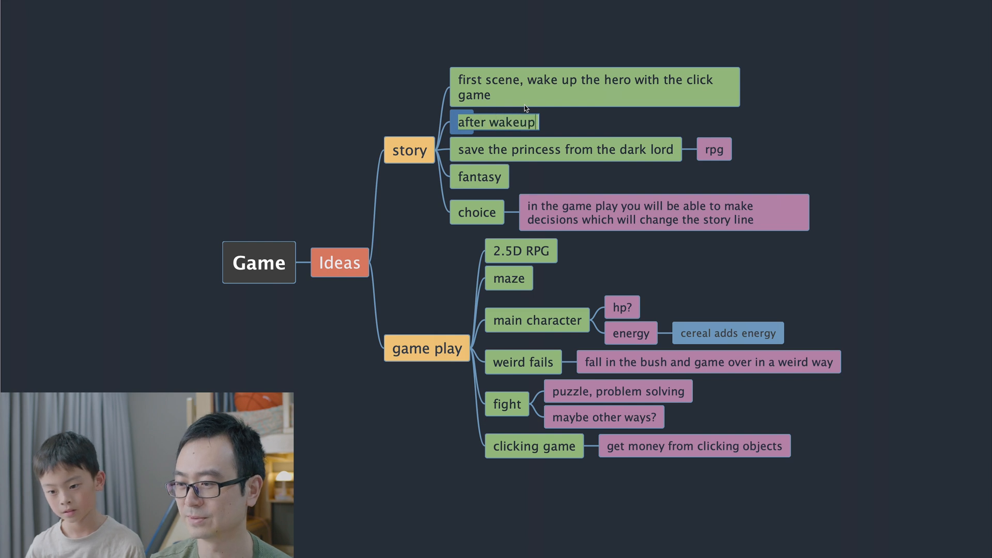
pyautogui.write(', ')
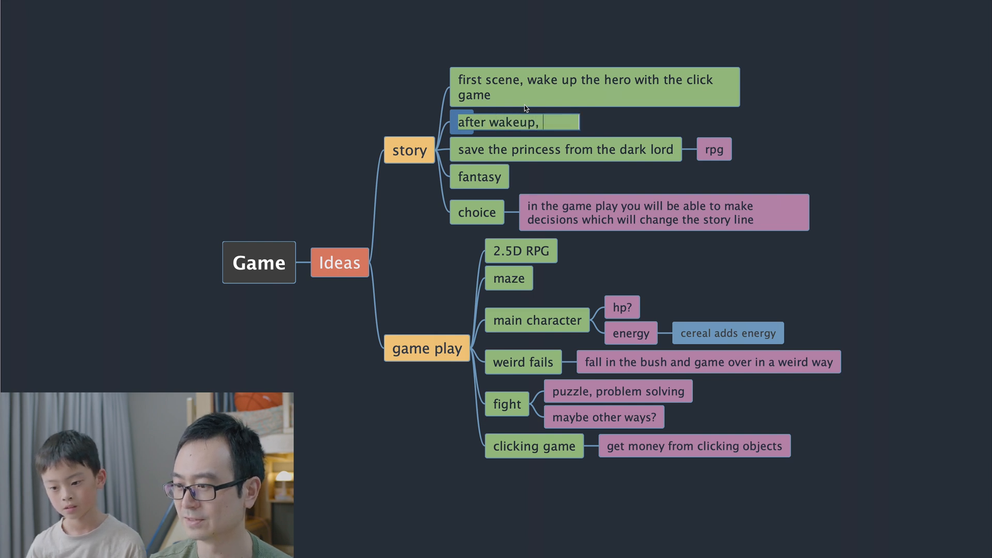
pyautogui.write('survive the')
pyautogui.press('BackSpace')
pyautogui.press('BackSpace')
pyautogui.press('BackSpace')
pyautogui.write('from')
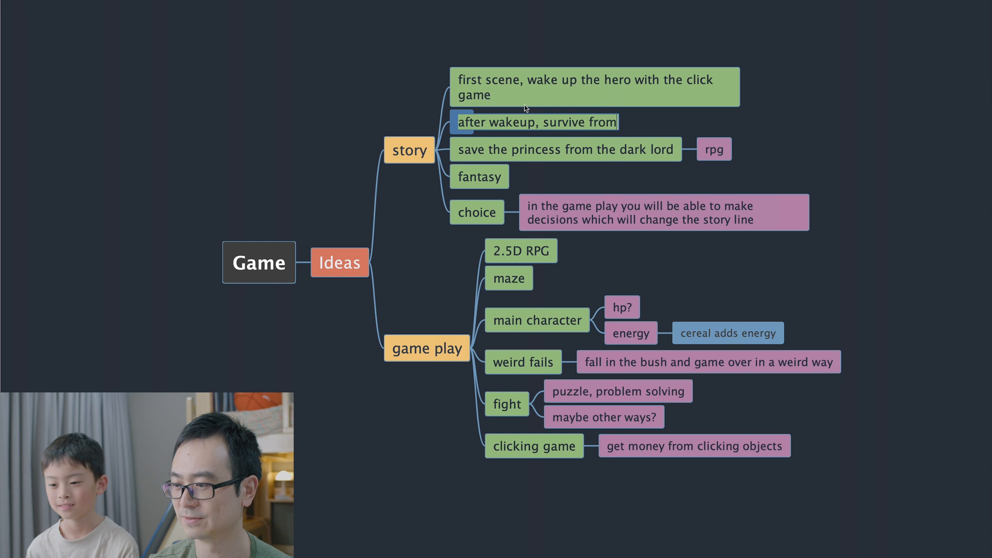
pyautogui.write(' the m')
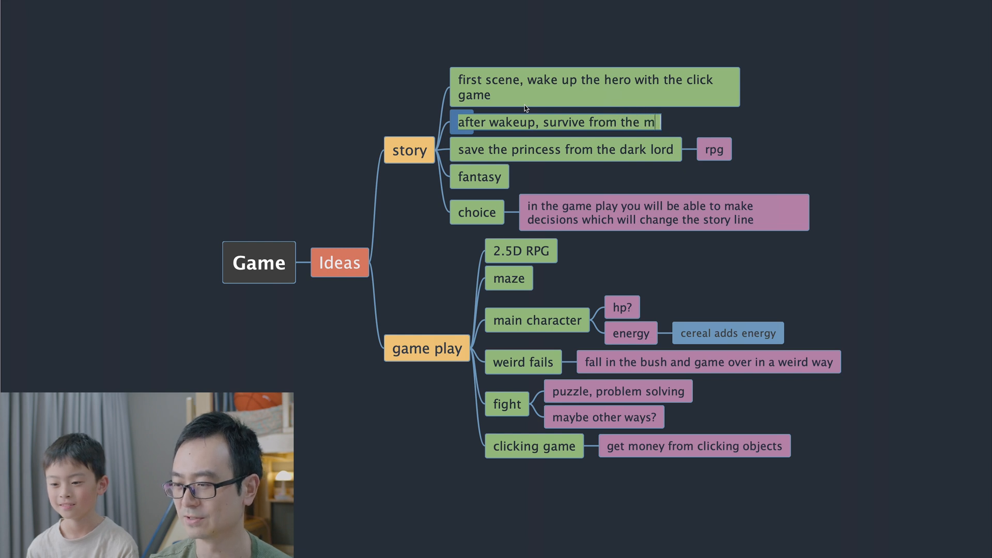
pyautogui.write('essenger')
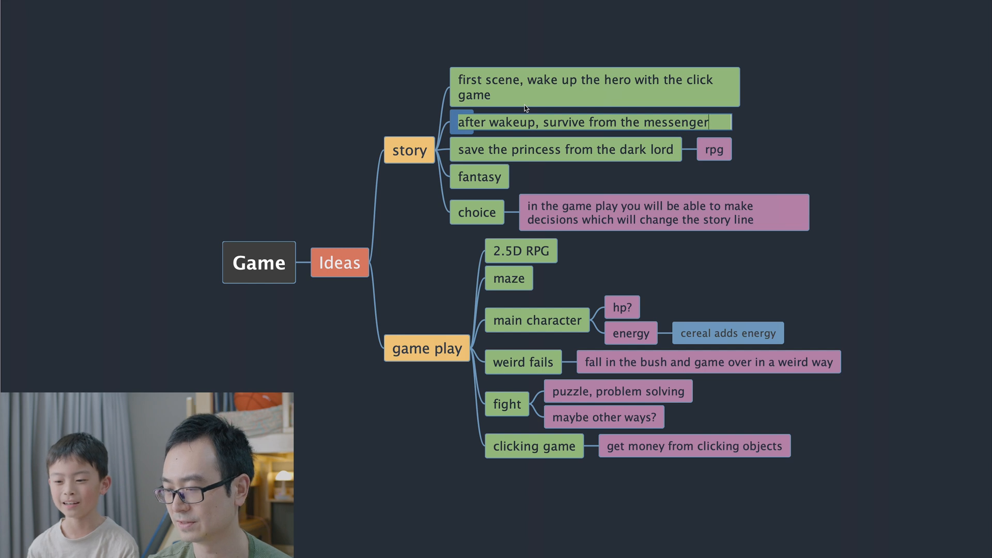
pyautogui.write(' knocking the')
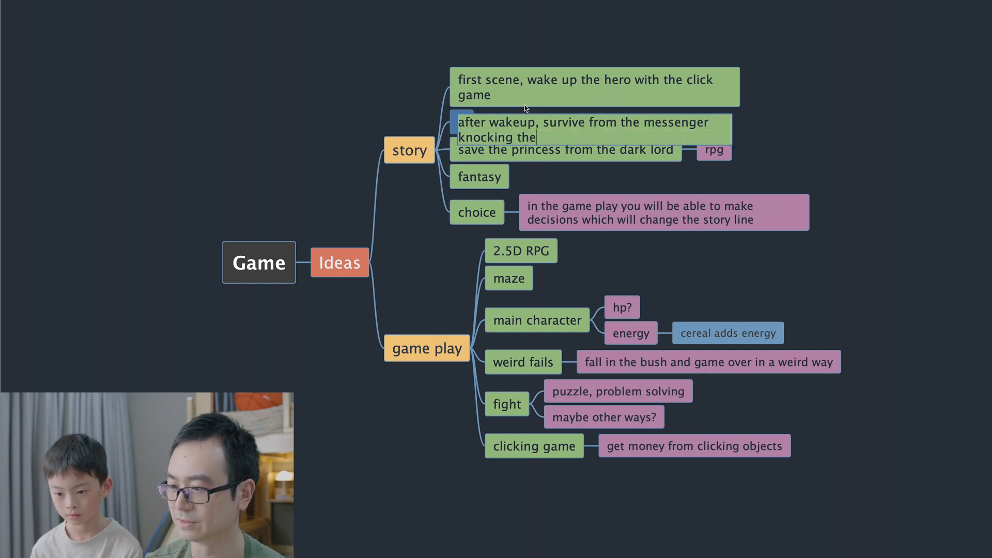
pyautogui.write(' dorr')
pyautogui.press('BackSpace')
pyautogui.press('BackSpace')
pyautogui.write('o')
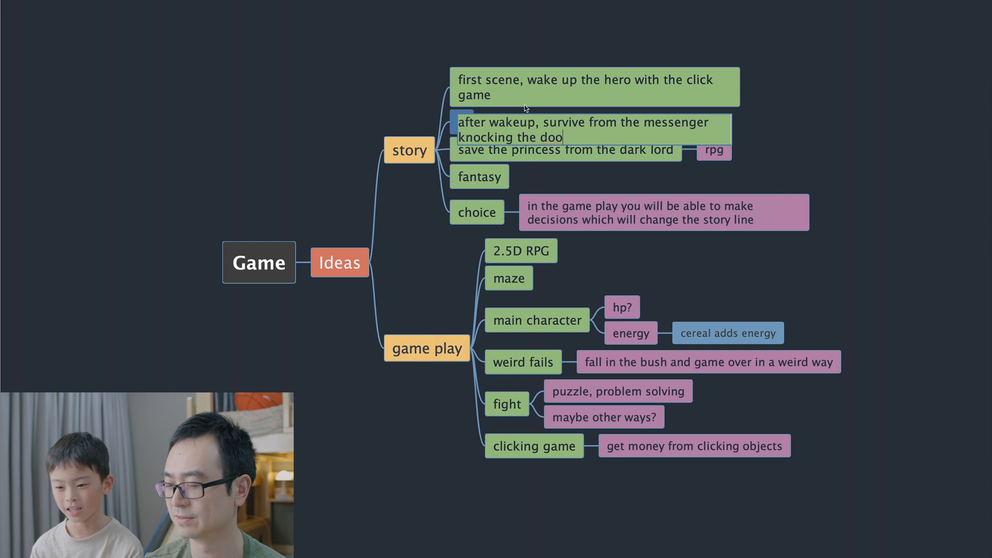
pyautogui.write('r so hard')
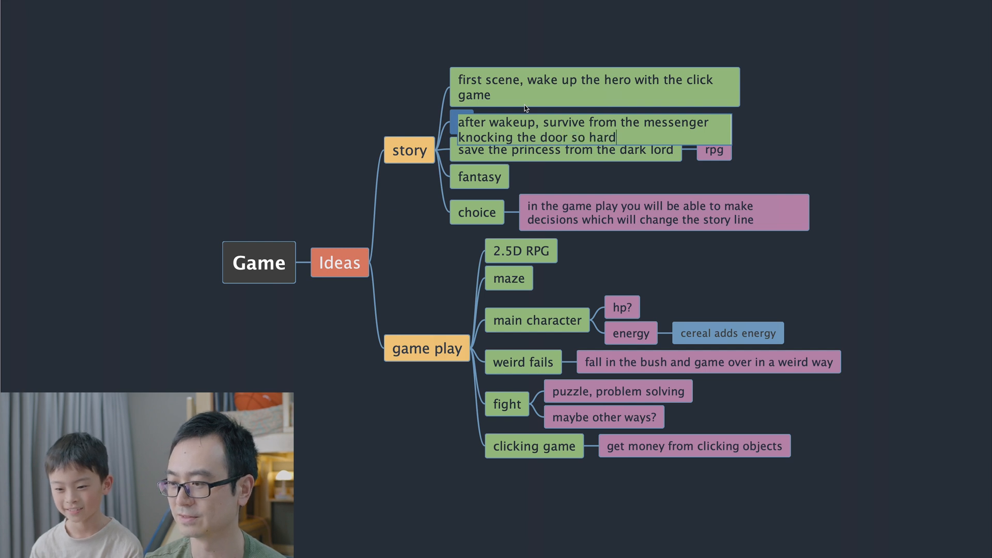
pyautogui.press('Return')
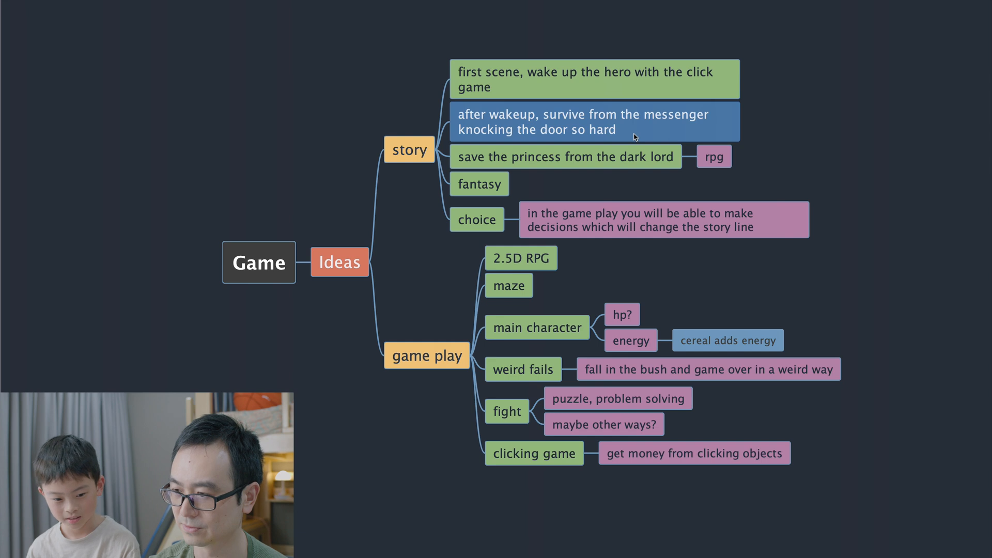
# Step: Insert an empty story node after "save the princess from the dark lord" and delete that princess node's rpg child
pyautogui.click(594, 159)
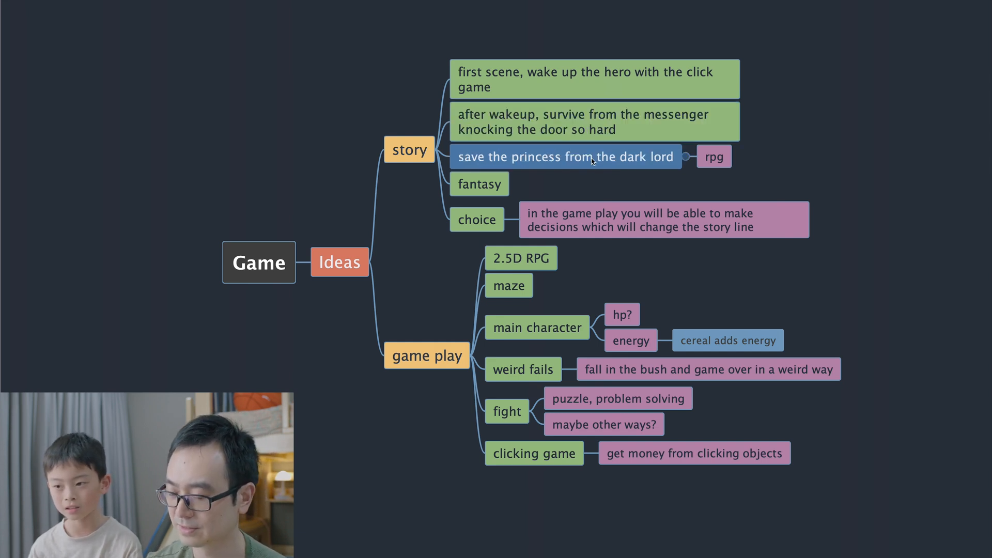
pyautogui.press('Return')
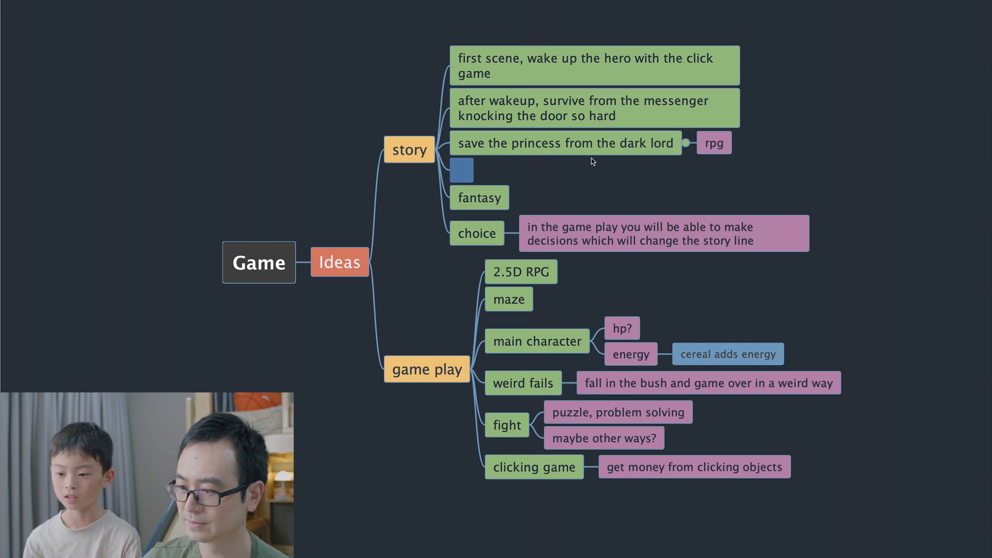
pyautogui.click(715, 146)
pyautogui.press('Delete')
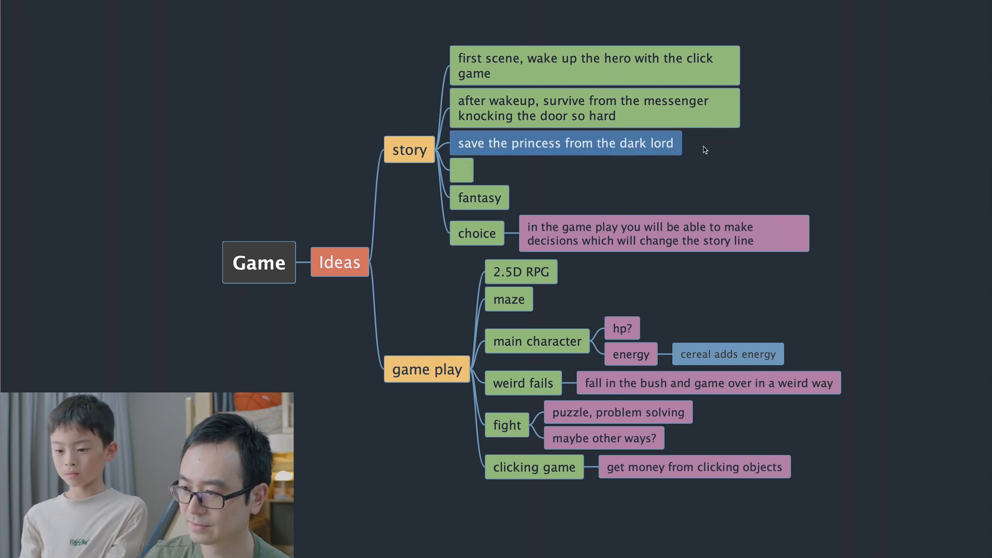
# Step: Fill the empty story node with "dark lord in a castle with a maze, two body guards" and move fantasy above the first scene node
pyautogui.click(468, 171)
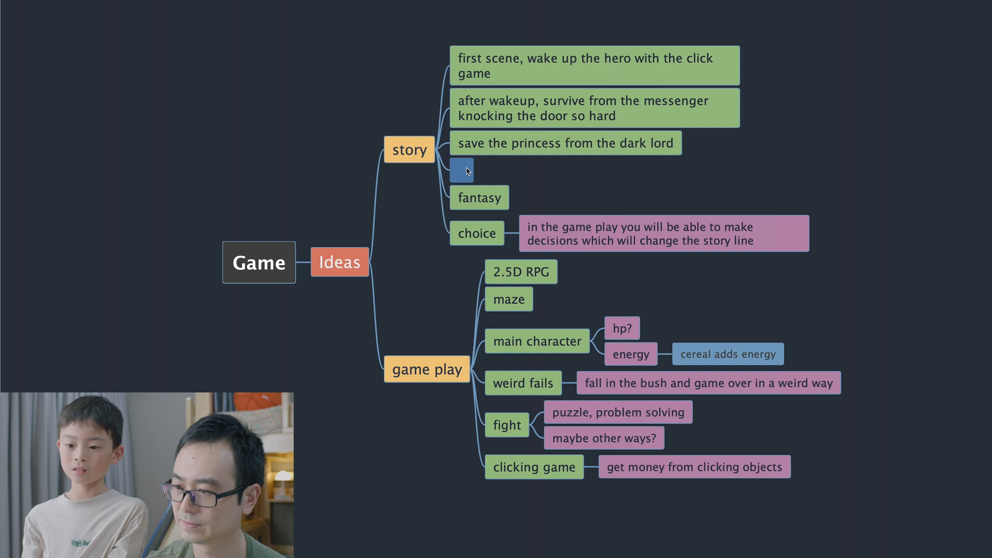
pyautogui.write('dark ')
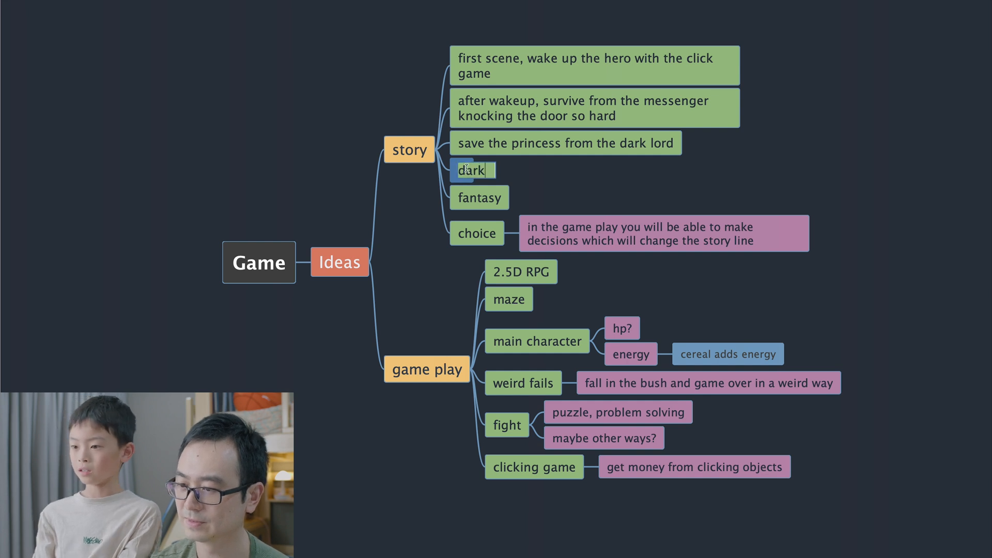
pyautogui.write('lord in')
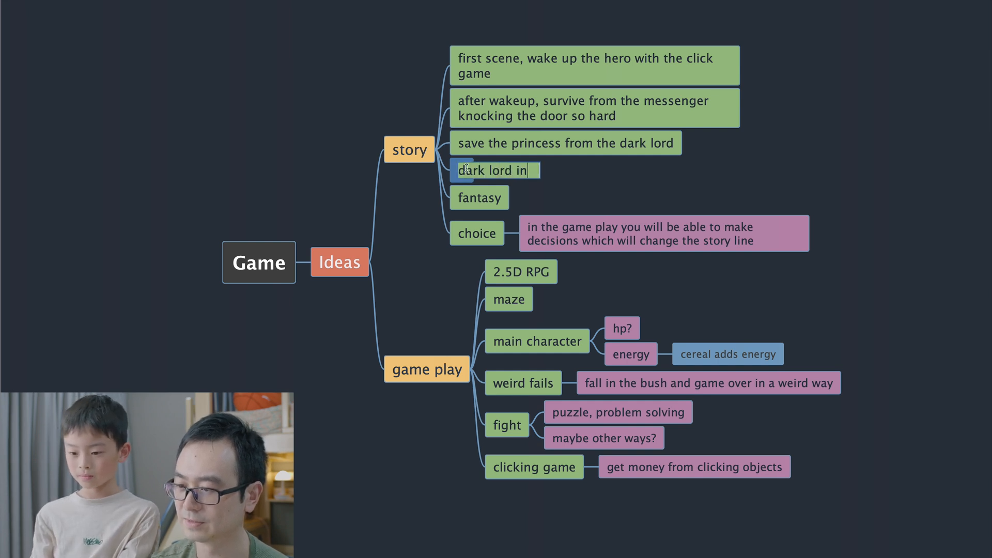
pyautogui.write(' a castle with')
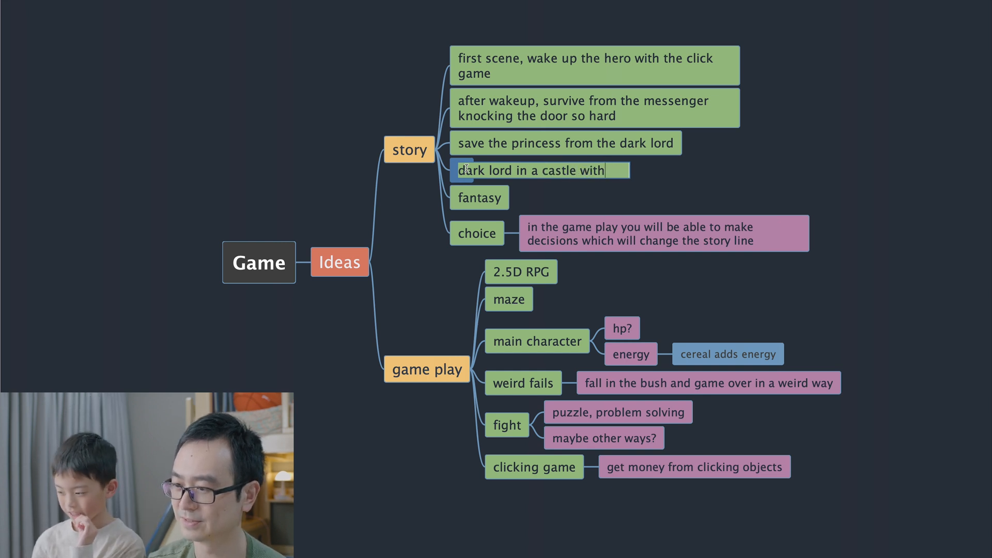
pyautogui.write(' a maze')
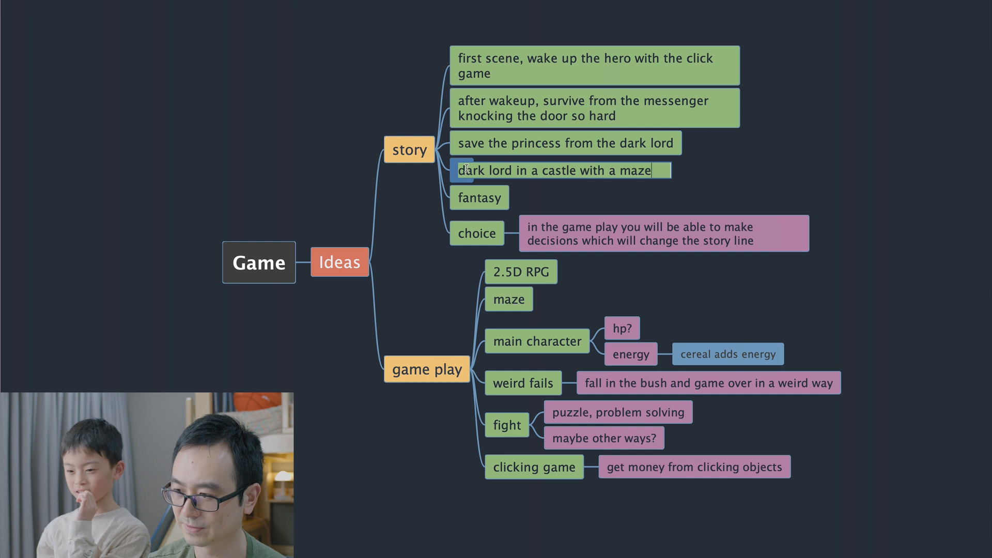
pyautogui.write(', t')
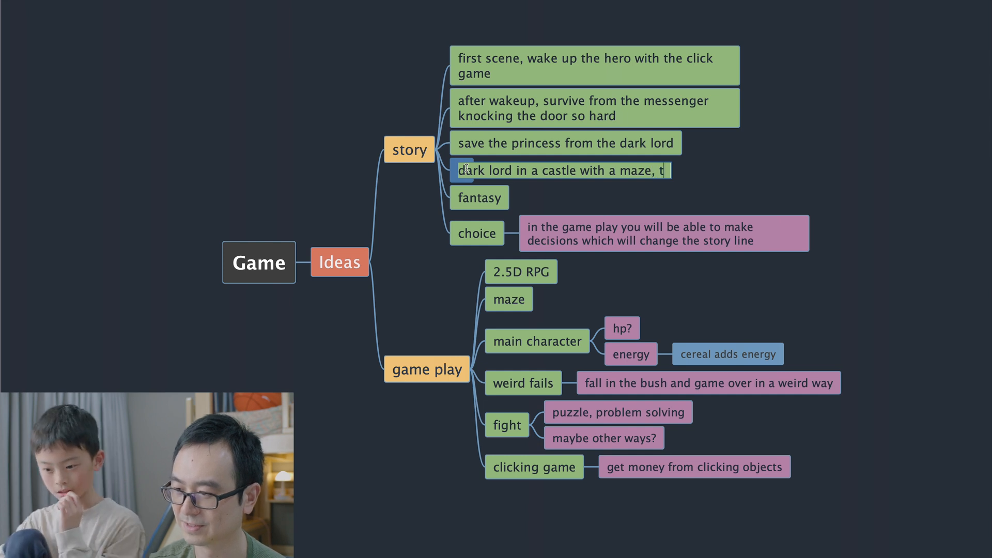
pyautogui.write('wo body ')
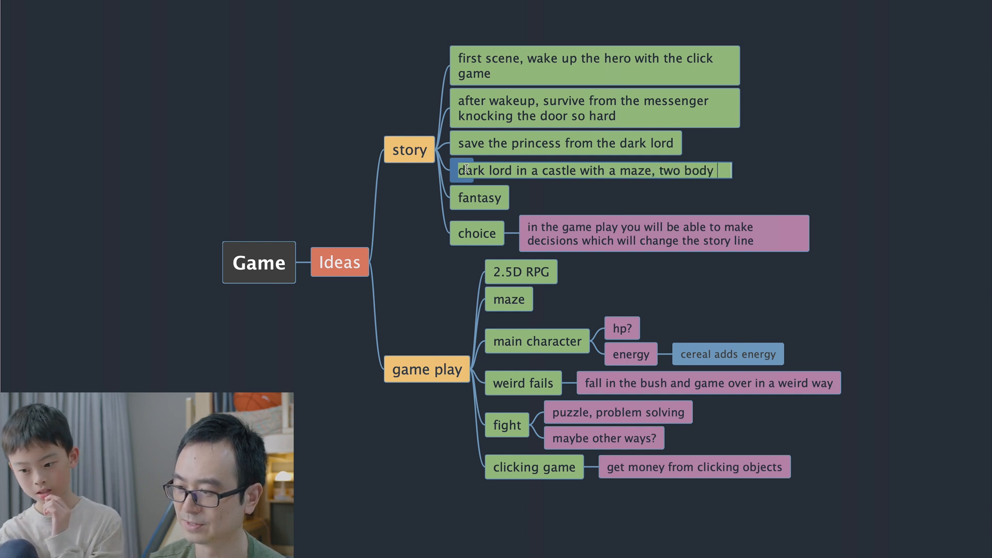
pyautogui.write('guards')
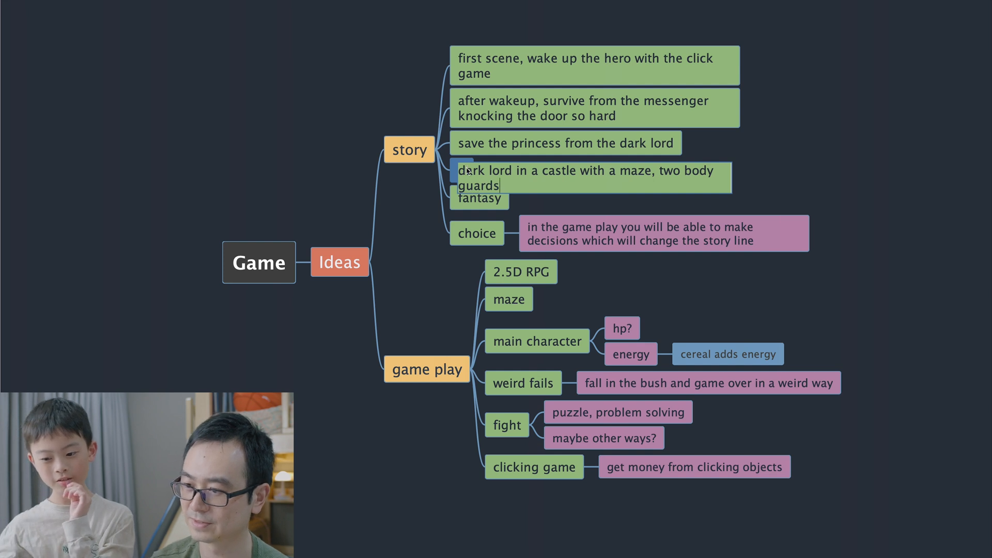
pyautogui.press('Return')
pyautogui.moveTo(469, 206); pyautogui.dragTo(461, 35)
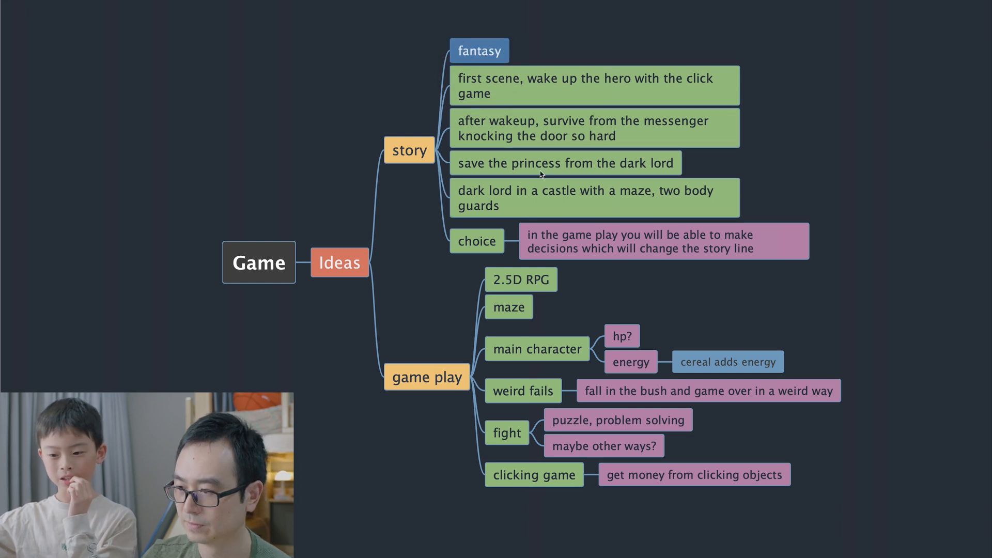
# Step: Add a "secret key" node under story, right after the choice node
pyautogui.click(521, 208)
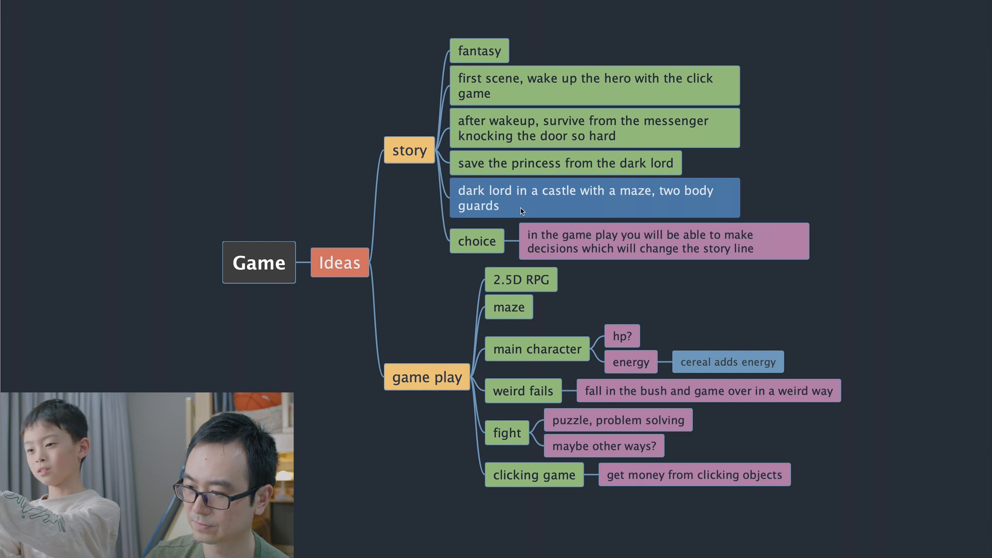
pyautogui.click(486, 234)
pyautogui.press('Return')
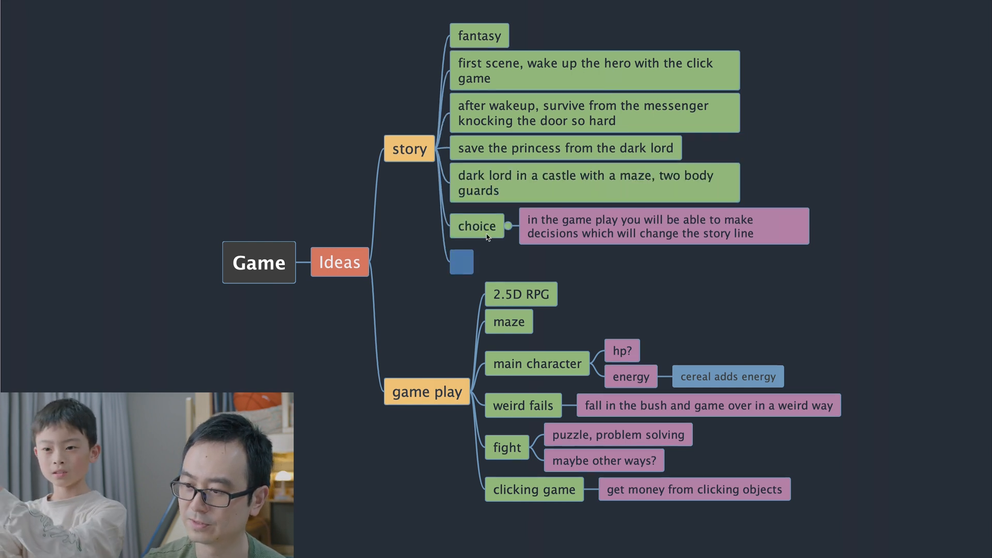
pyautogui.write('sec')
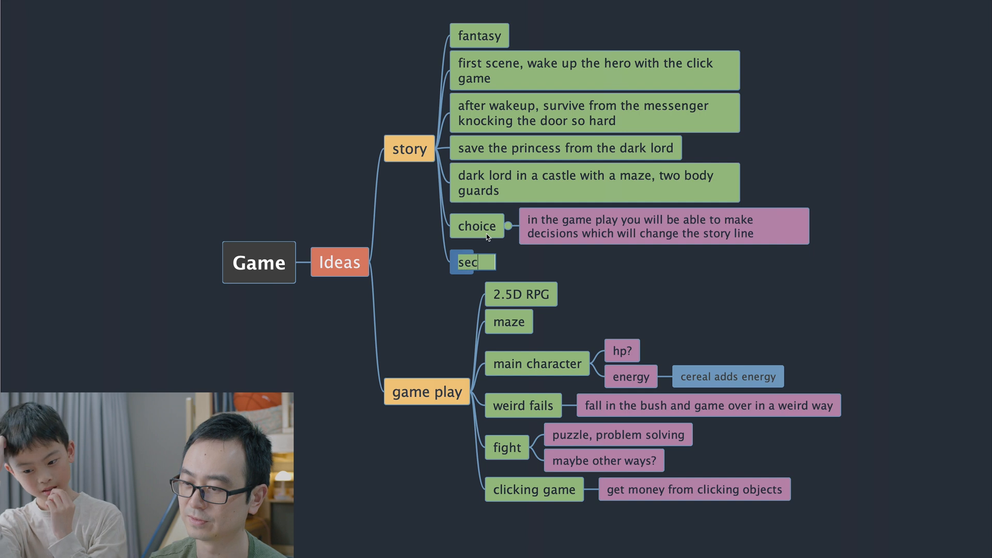
pyautogui.write('ret ')
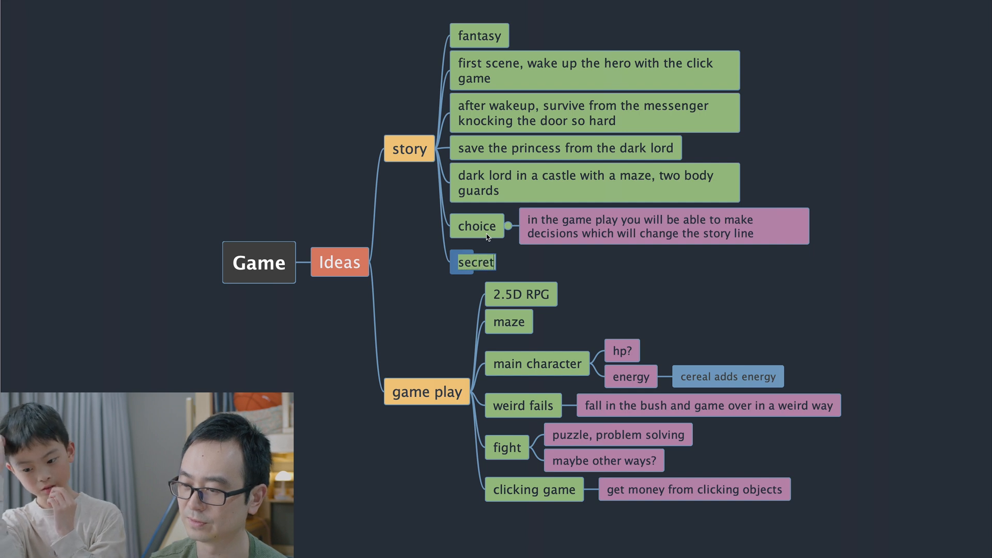
pyautogui.write('key')
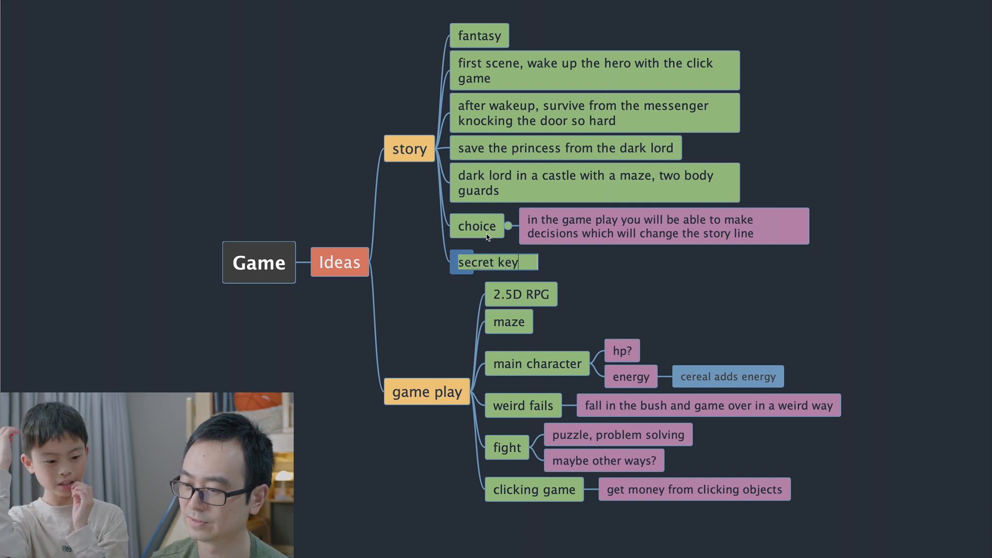
pyautogui.press('Return')
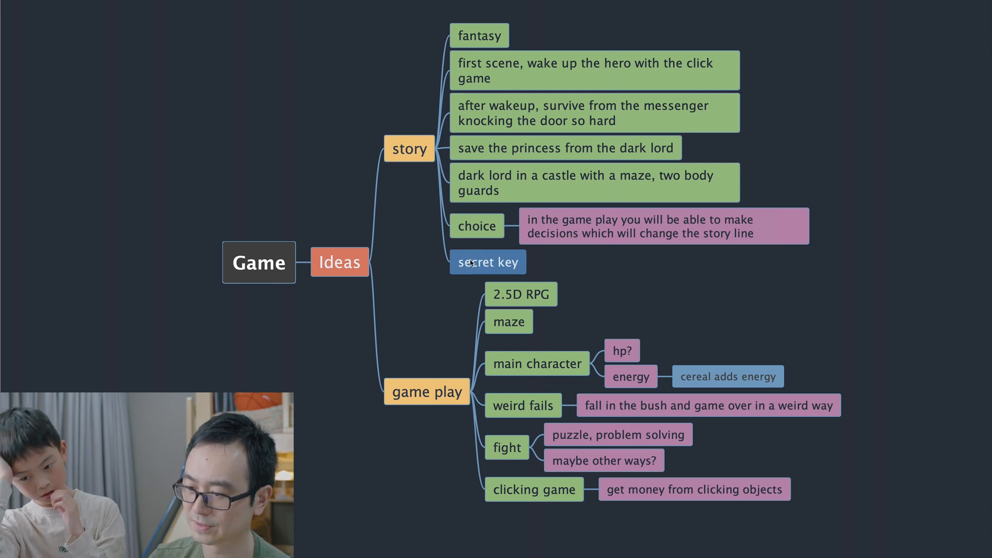
# Step: Move the secret key node from story to under maze and extend its text to "secret key, use energy bar to get"
pyautogui.moveTo(506, 490); pyautogui.dragTo(588, 310)
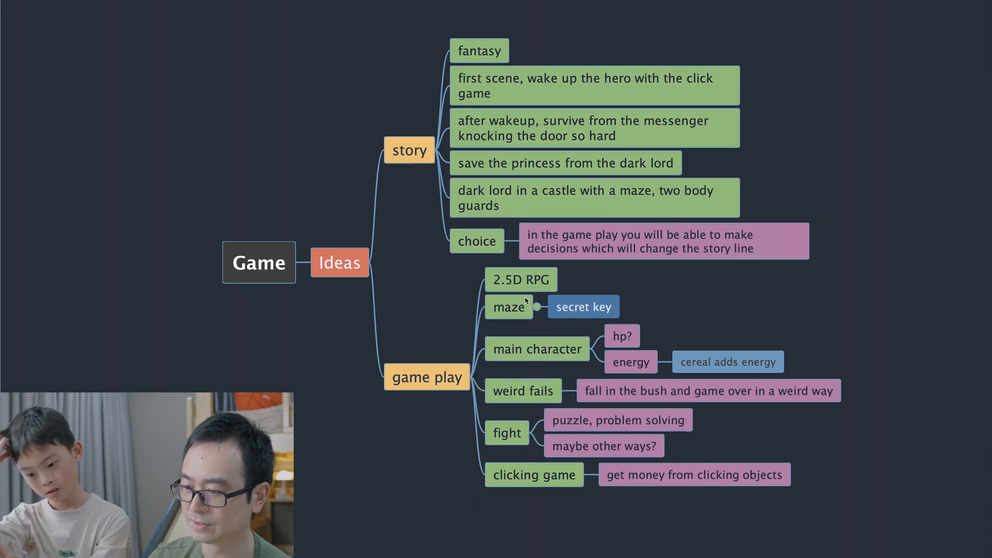
pyautogui.click(589, 307)
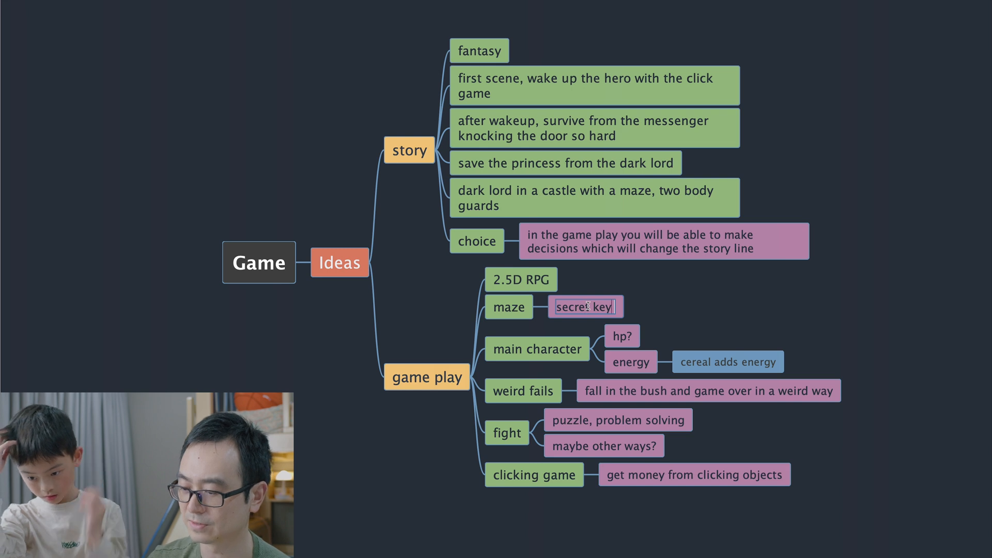
pyautogui.write(', ')
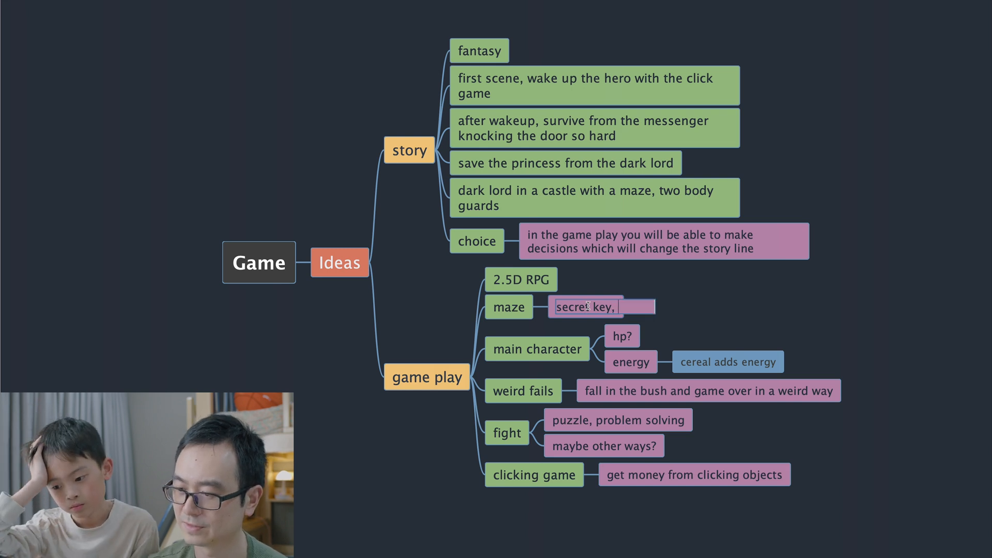
pyautogui.write('use ener')
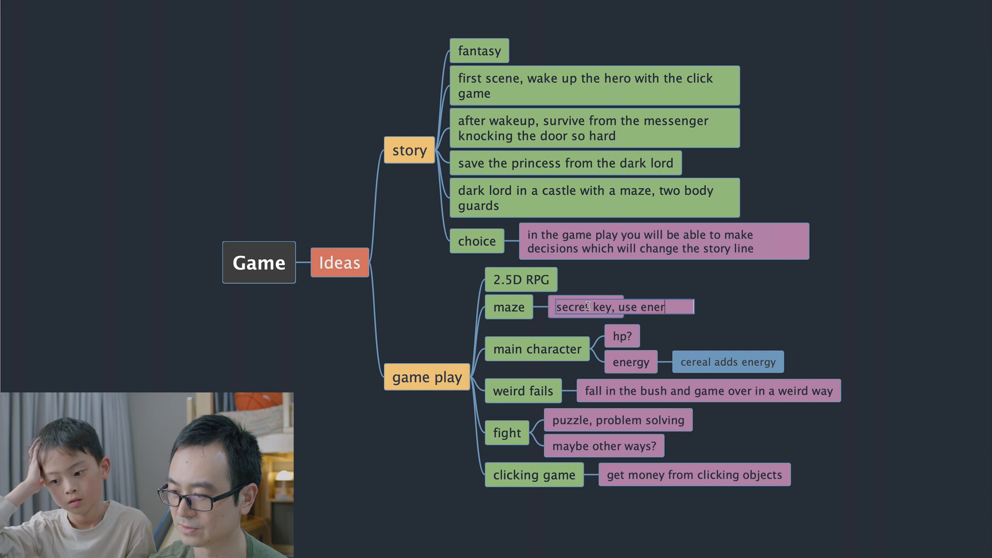
pyautogui.write('gy bar to get')
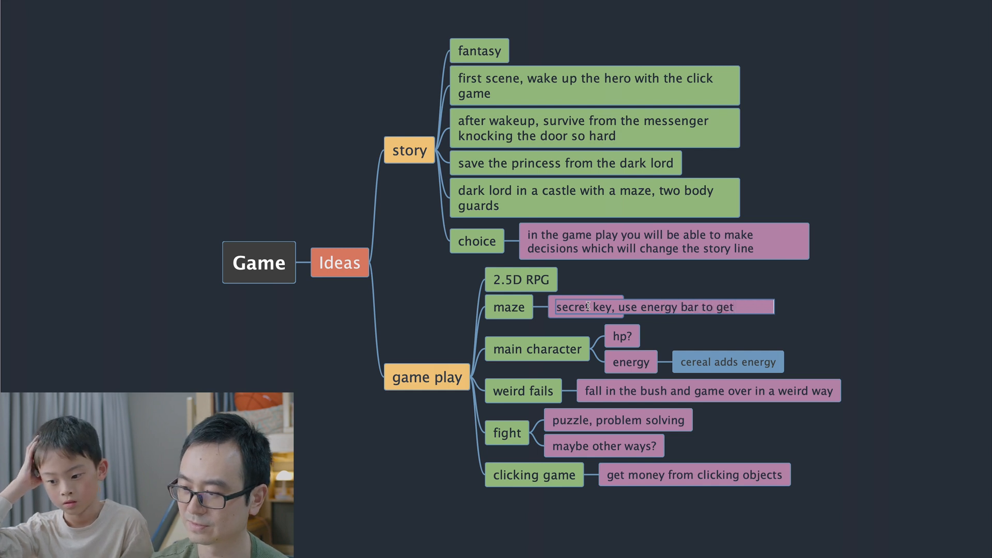
pyautogui.press('Return')
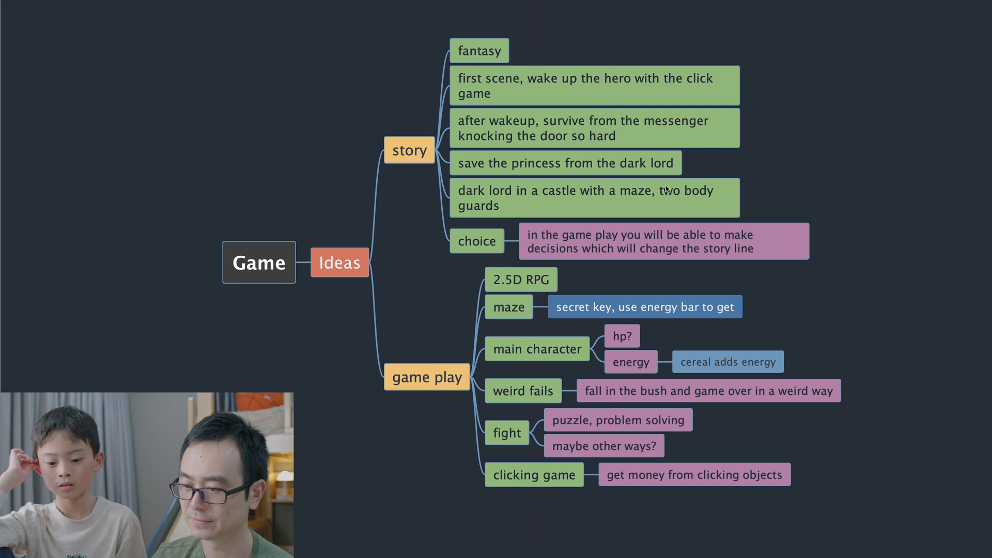
# Step: Add an "only one level" node under maze and leave it without any empty child node
pyautogui.click(505, 310)
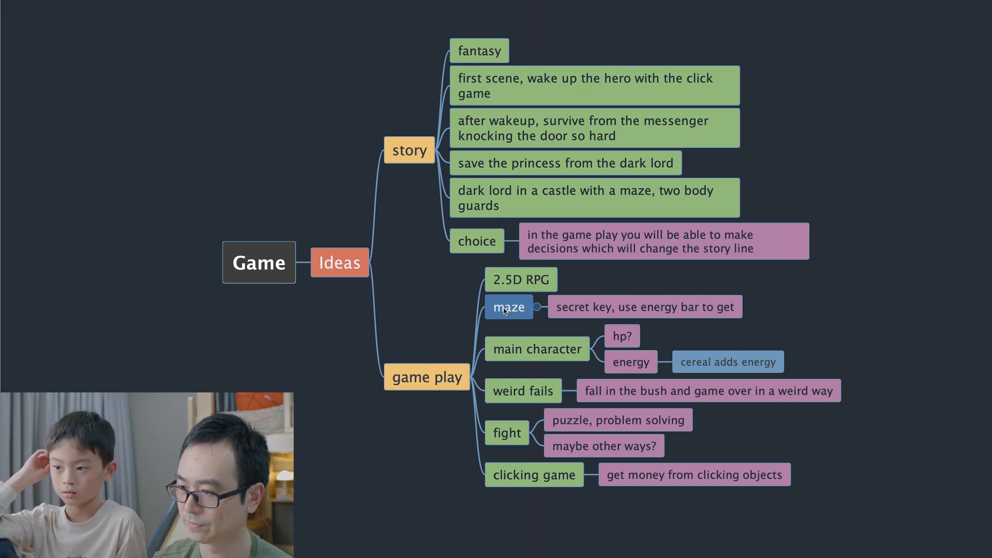
pyautogui.press('Tab')
pyautogui.write('only oe')
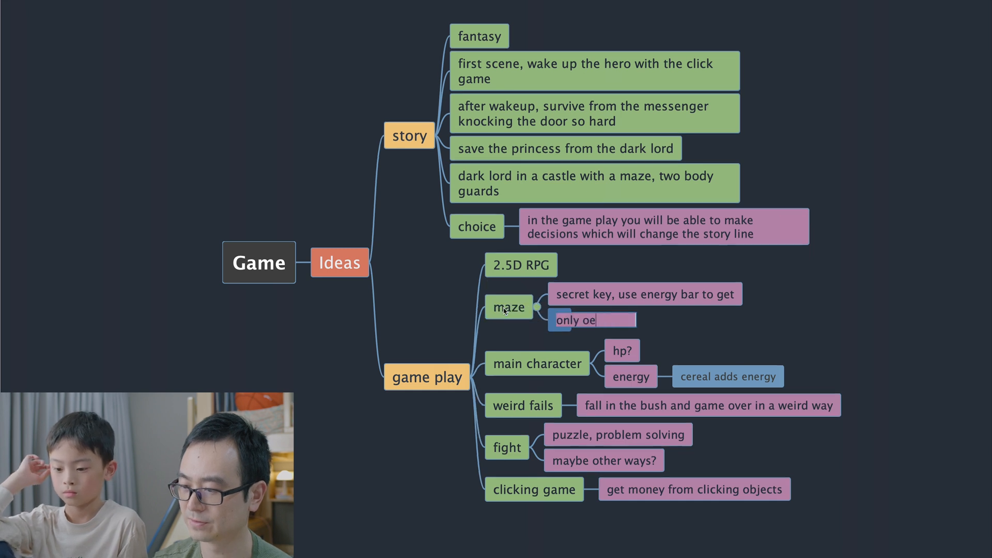
pyautogui.press('BackSpace')
pyautogui.write('ne ')
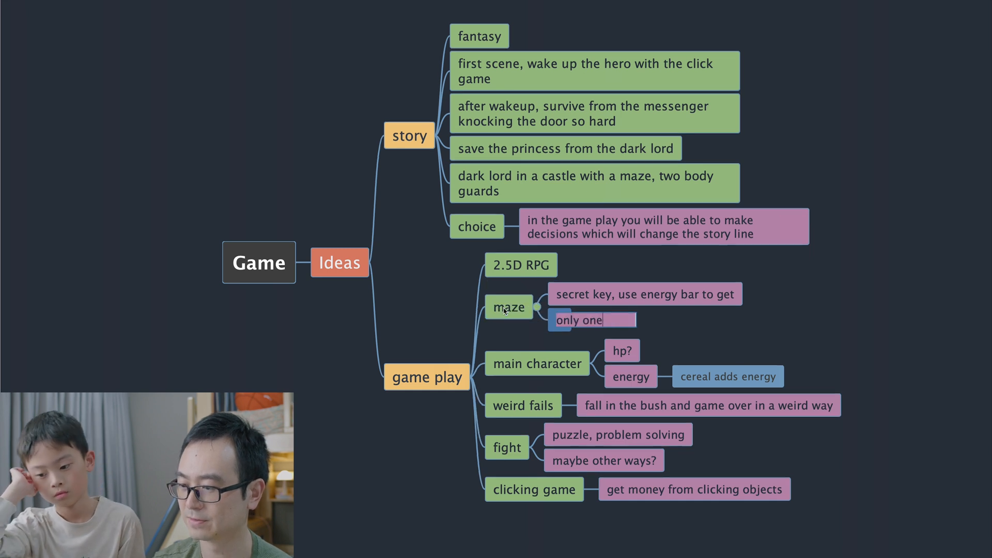
pyautogui.write('level')
pyautogui.press('Tab')
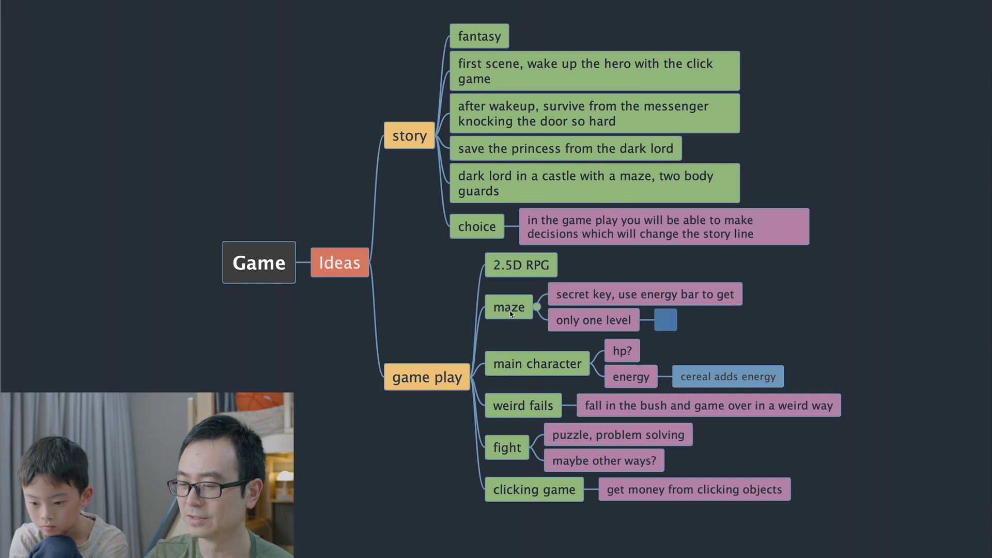
pyautogui.click(510, 310)
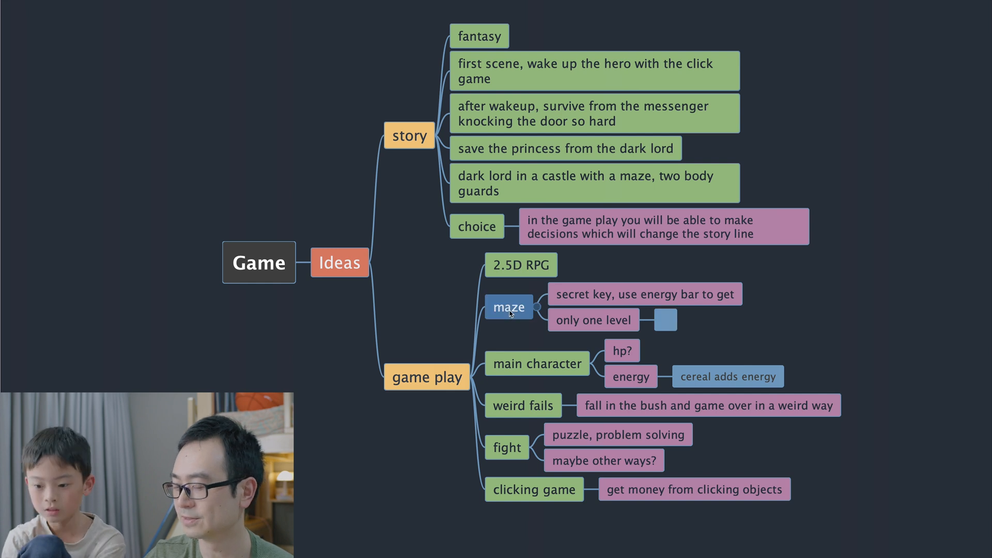
pyautogui.click(662, 324)
pyautogui.press('Delete')
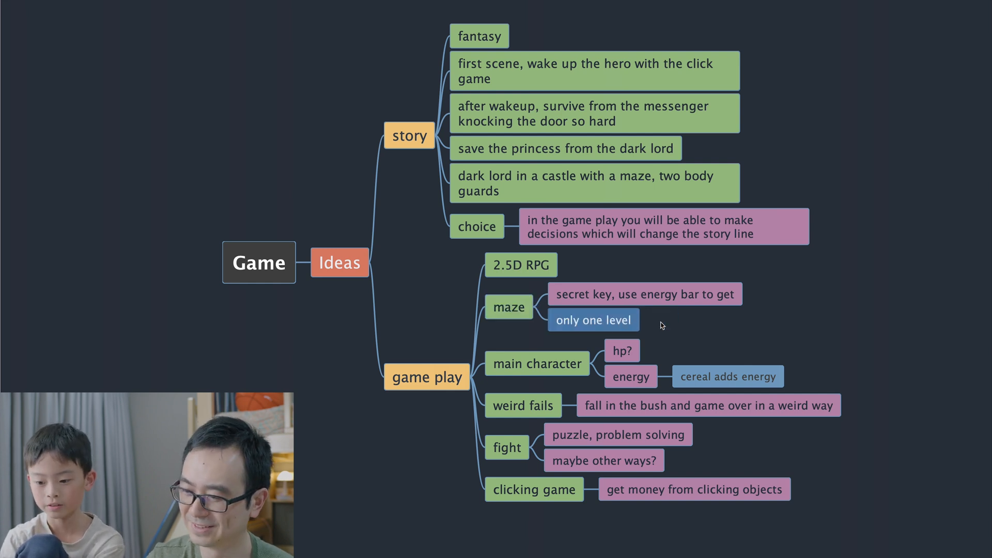
# Step: Add a third node under maze reading "optional, auto generated maze, different every time play"
pyautogui.click(510, 308)
pyautogui.press('Tab')
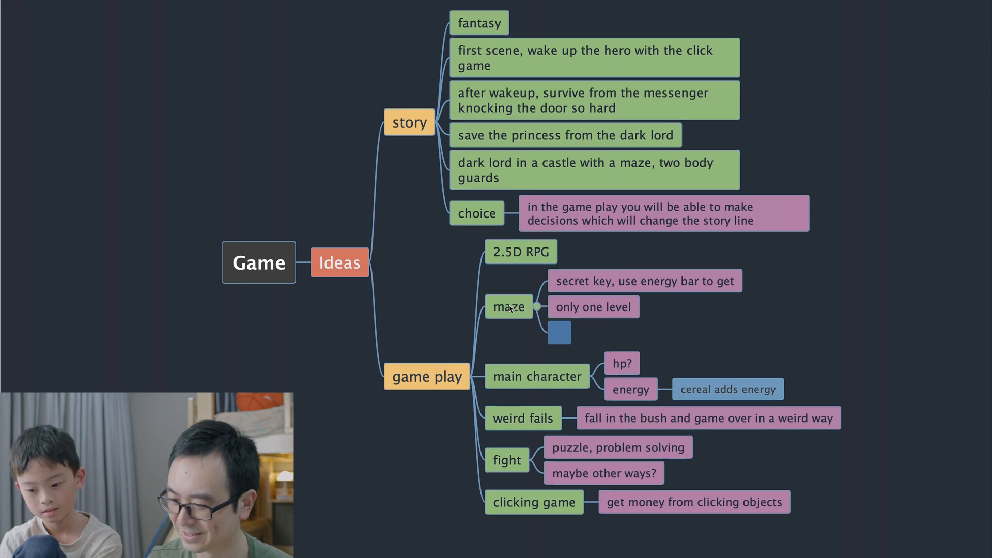
pyautogui.write('option')
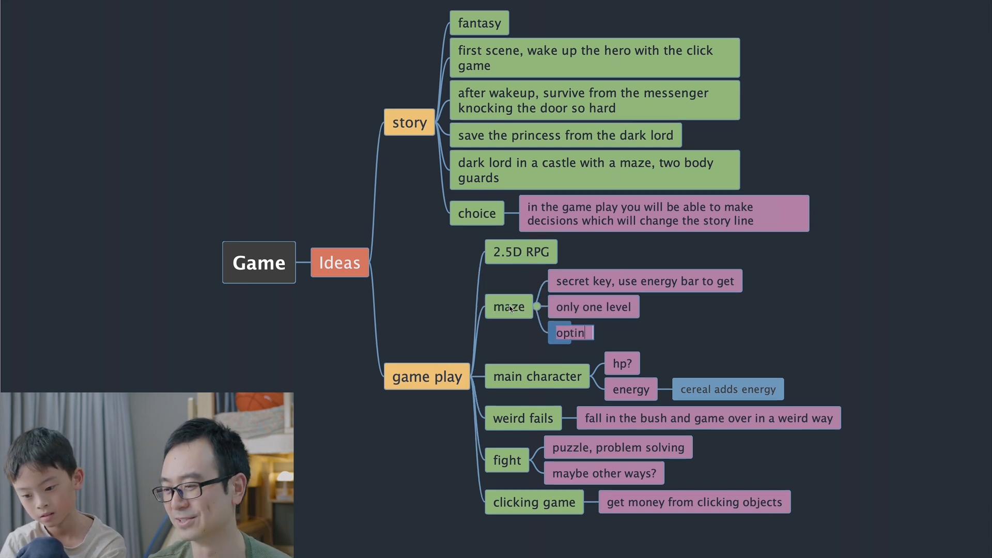
pyautogui.write('al')
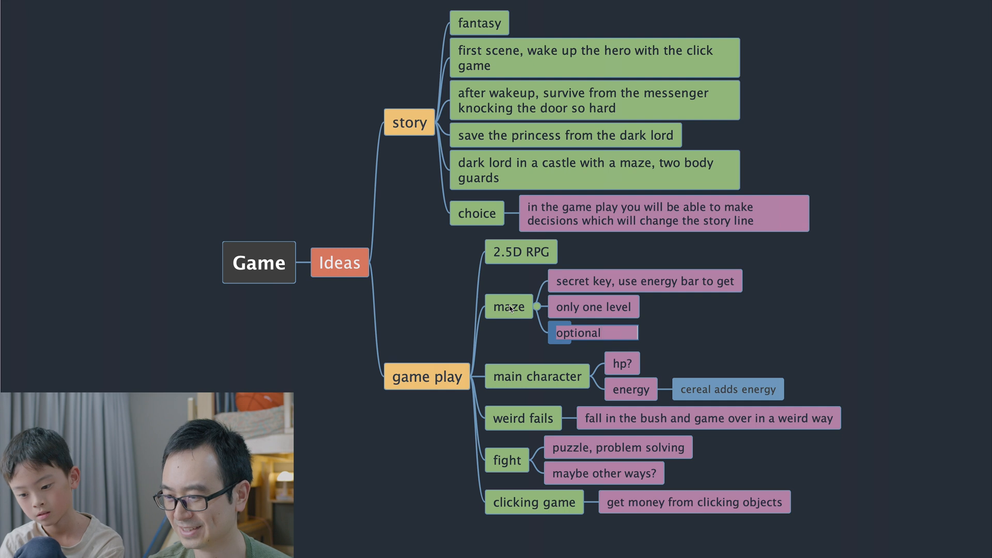
pyautogui.write(', auto generate')
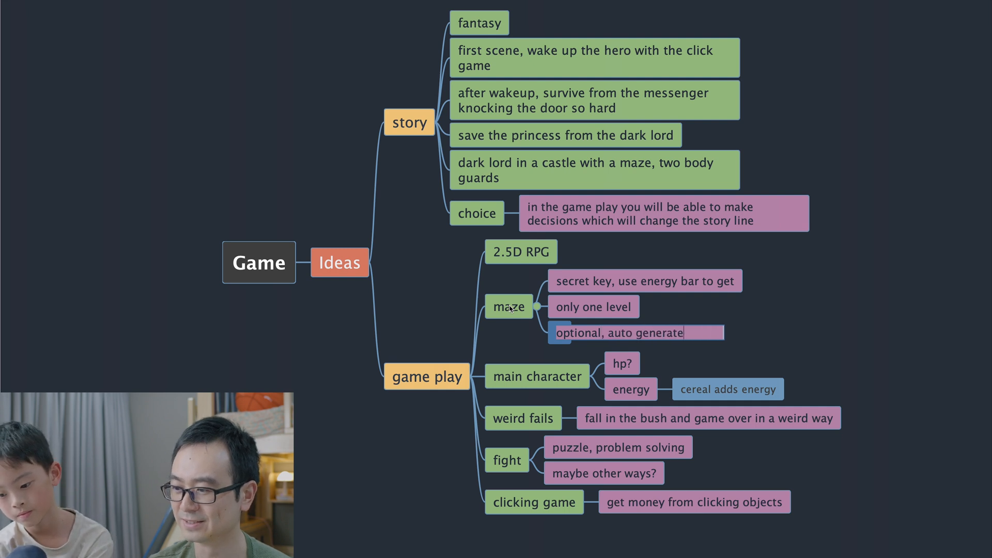
pyautogui.write('d maze, ')
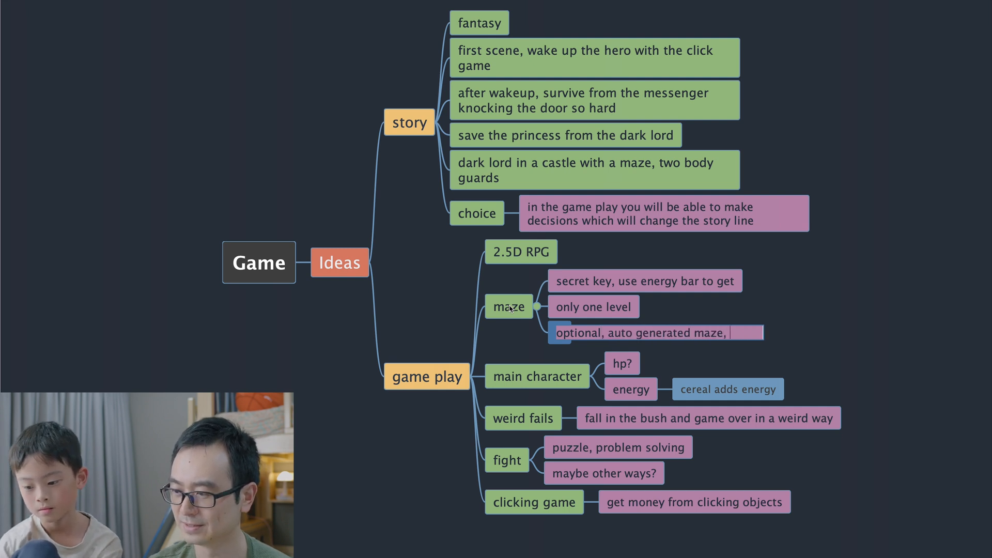
pyautogui.write('different e')
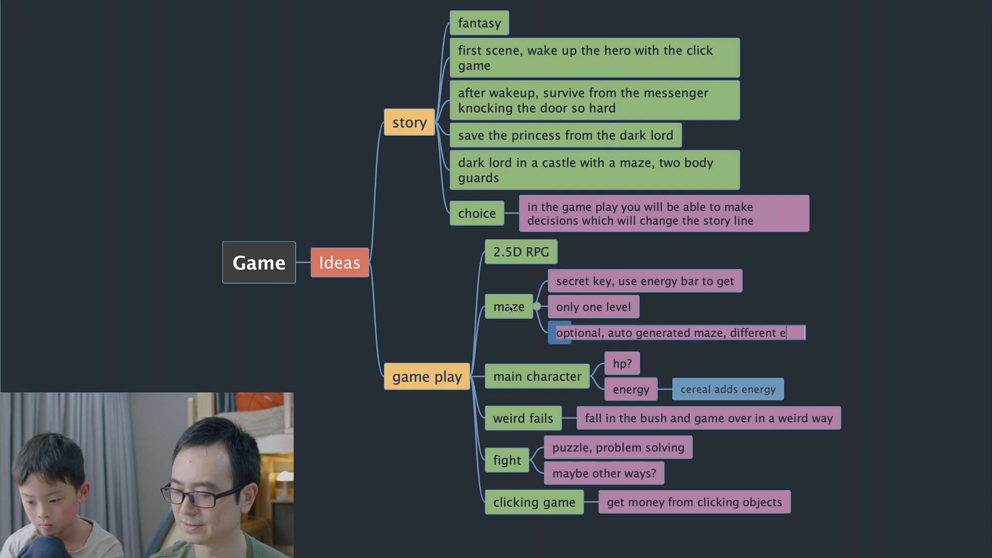
pyautogui.write('very time play')
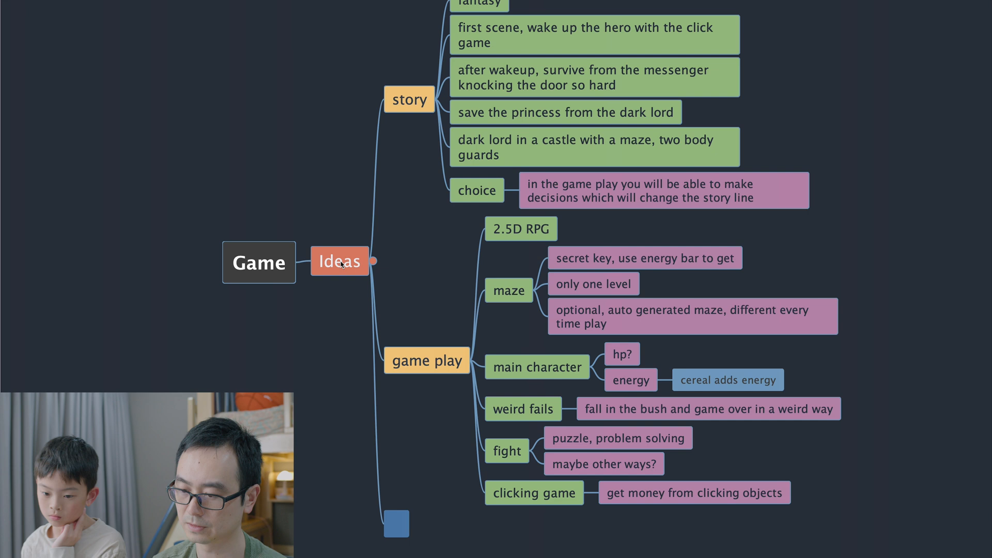
# Step: Add a "Tech" branch under Ideas, after game play, with a "web tech" child node
pyautogui.write('Tech')
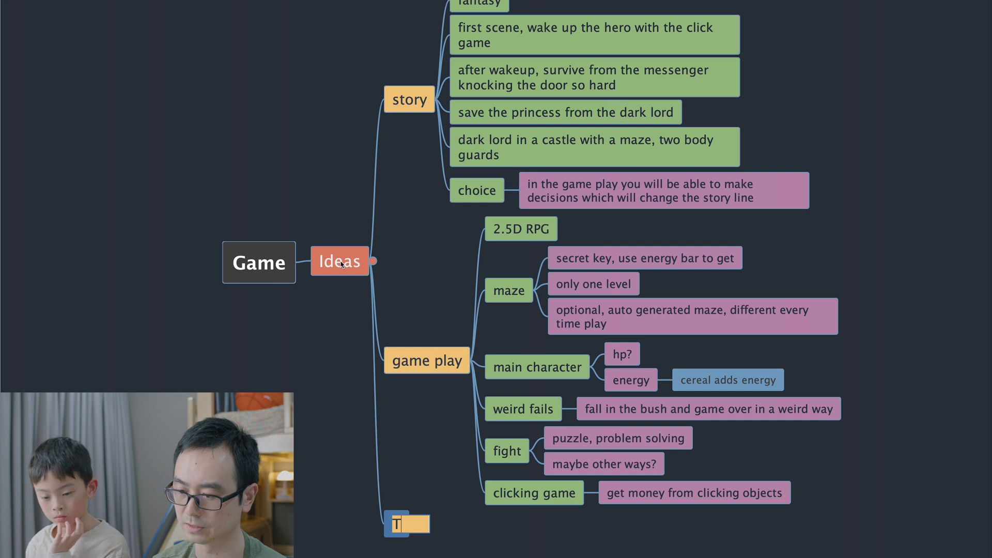
pyautogui.press('Return')
pyautogui.press('Tab')
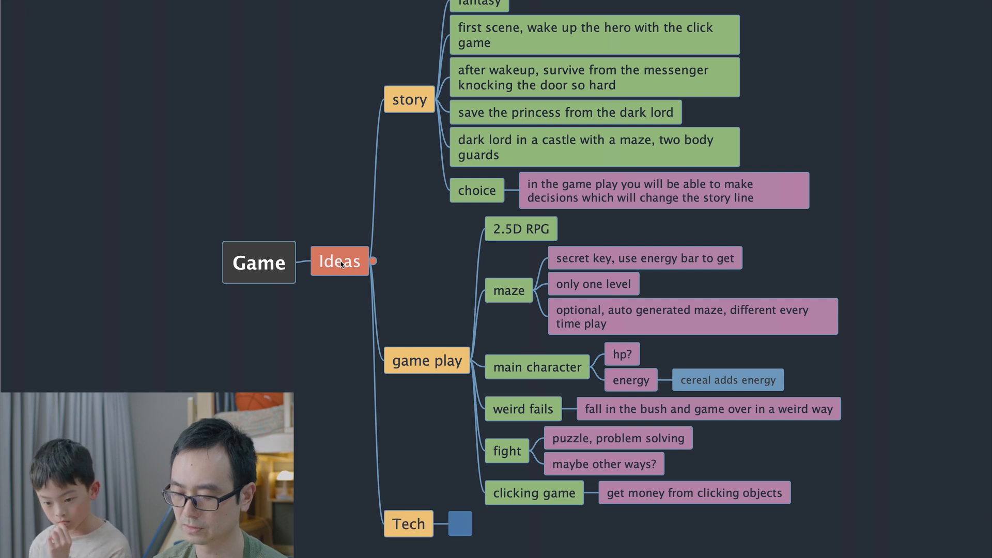
pyautogui.write('web tech')
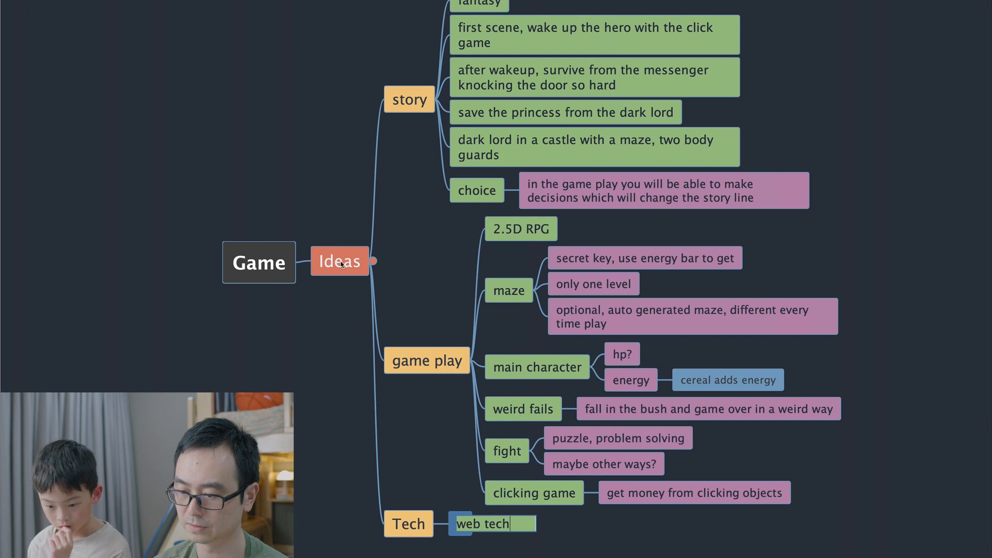
pyautogui.press('Return')
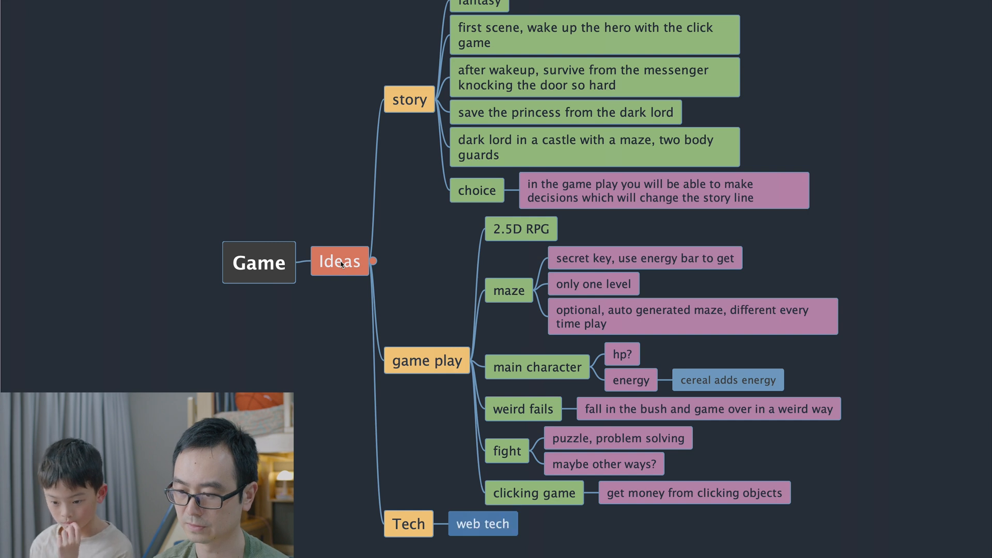
# Step: Add a "js game engine" node under Tech, right after web tech
pyautogui.press('Return')
pyautogui.write('js')
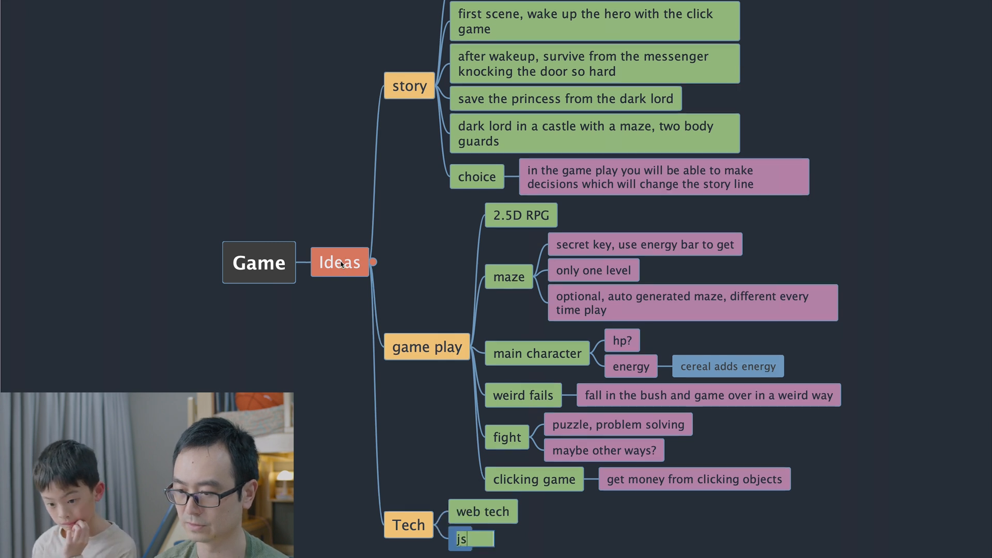
pyautogui.write(' game engine')
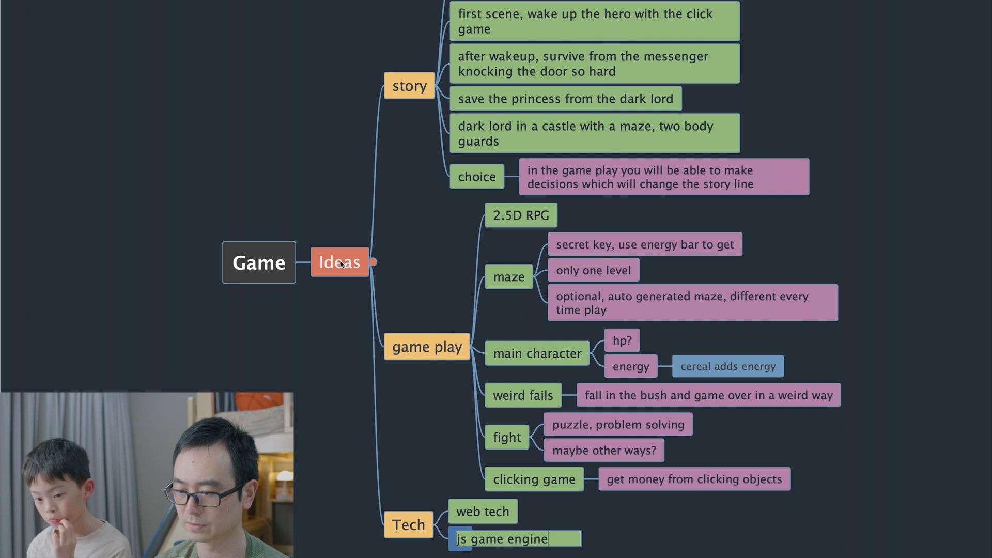
pyautogui.press('Return')
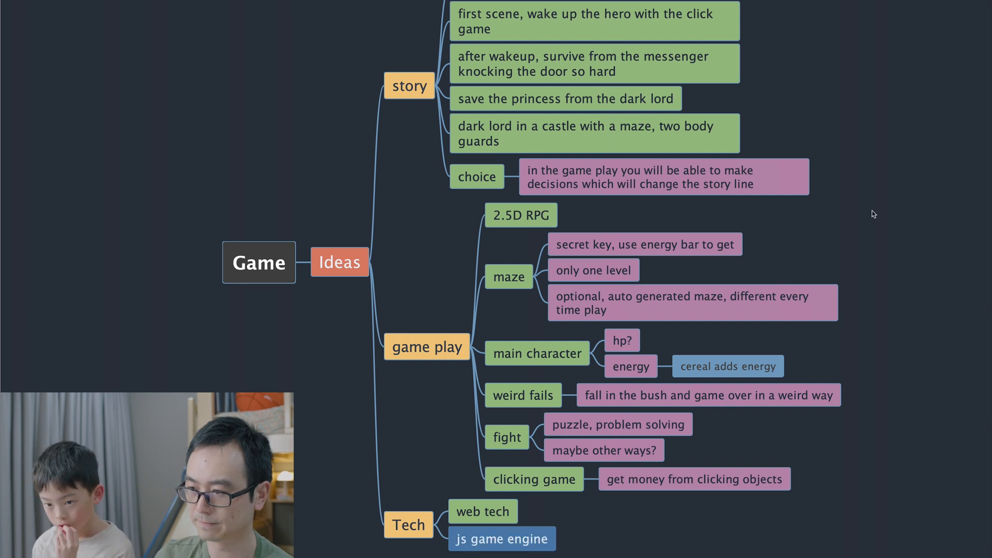
# Step: Add a "Plan" branch under Ideas, right after the Tech branch
pyautogui.scroll(3, 873, 214)
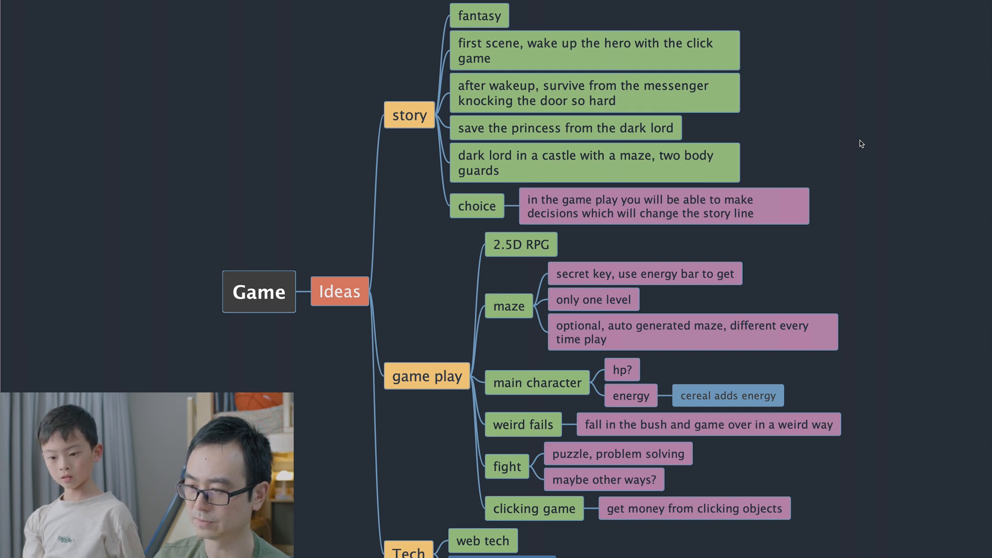
pyautogui.scroll(-3, 861, 144)
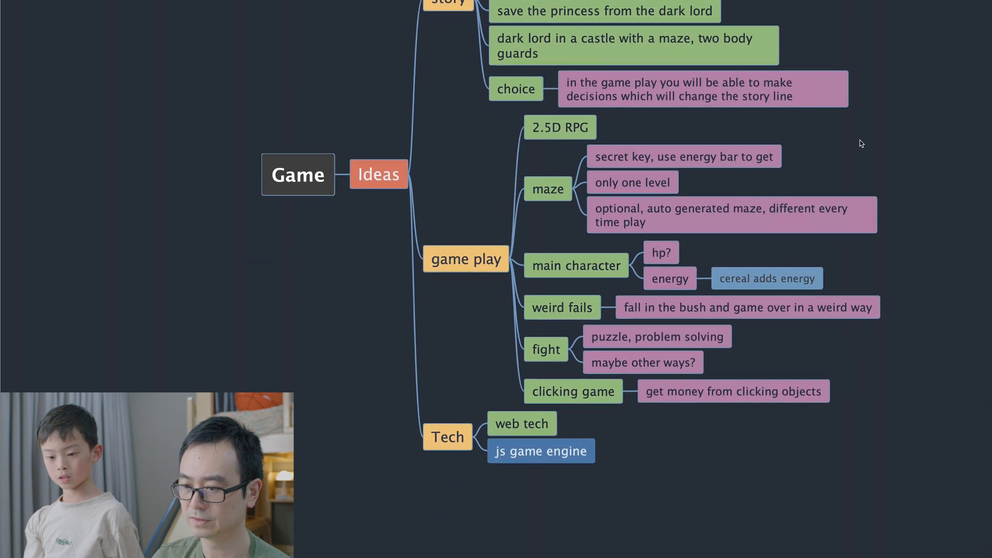
pyautogui.click(388, 178)
pyautogui.press('Tab')
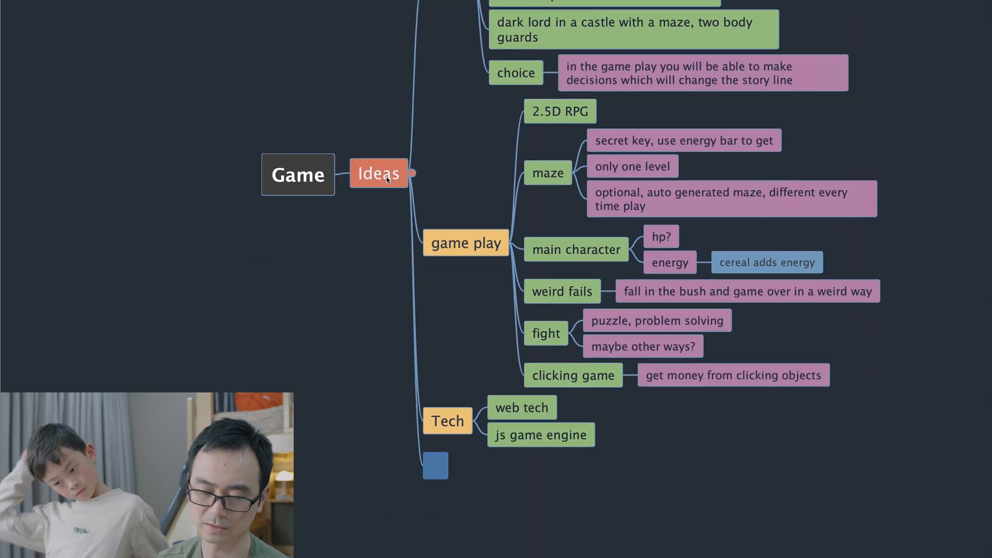
pyautogui.write('Plan')
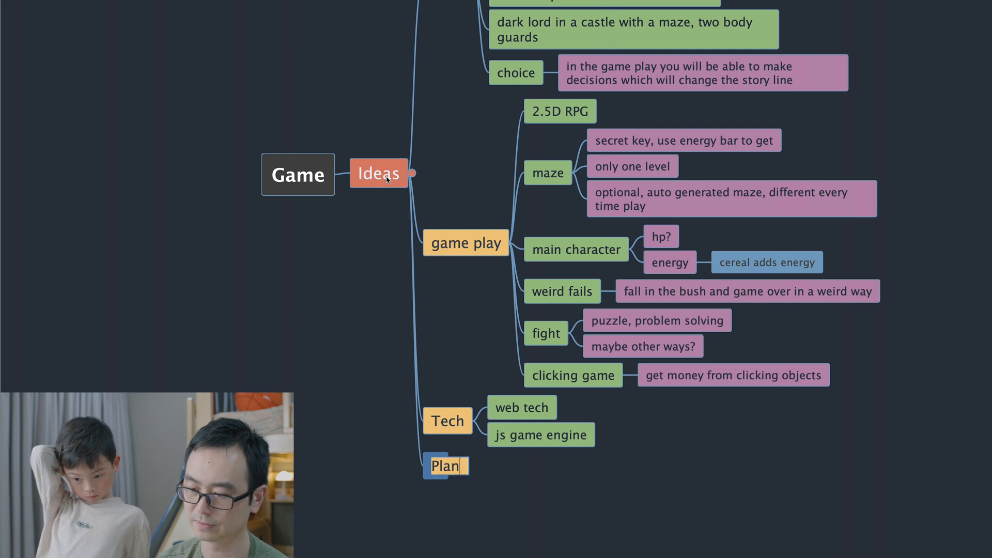
# Step: Add a "prepare the assests" child node under the Plan branch
pyautogui.press('Tab')
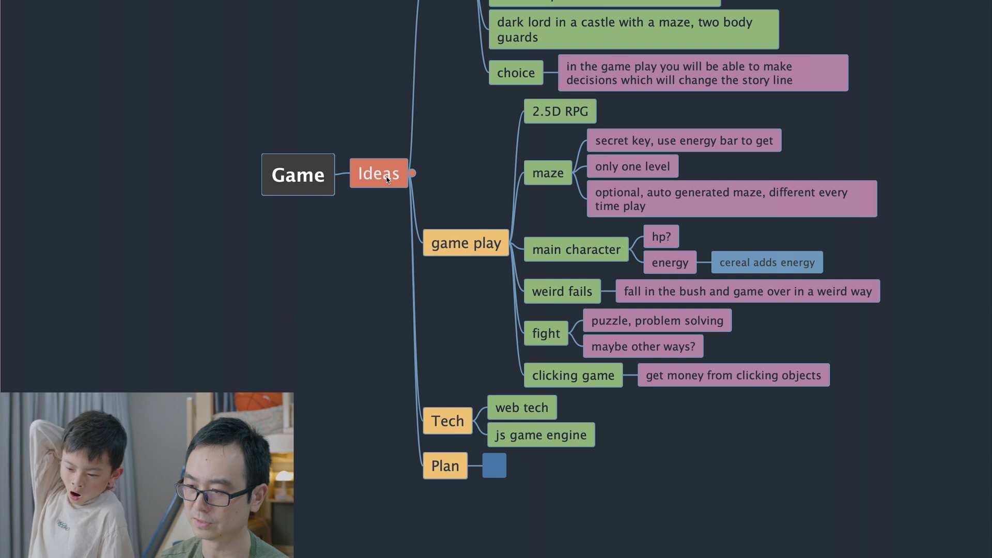
pyautogui.write('asse')
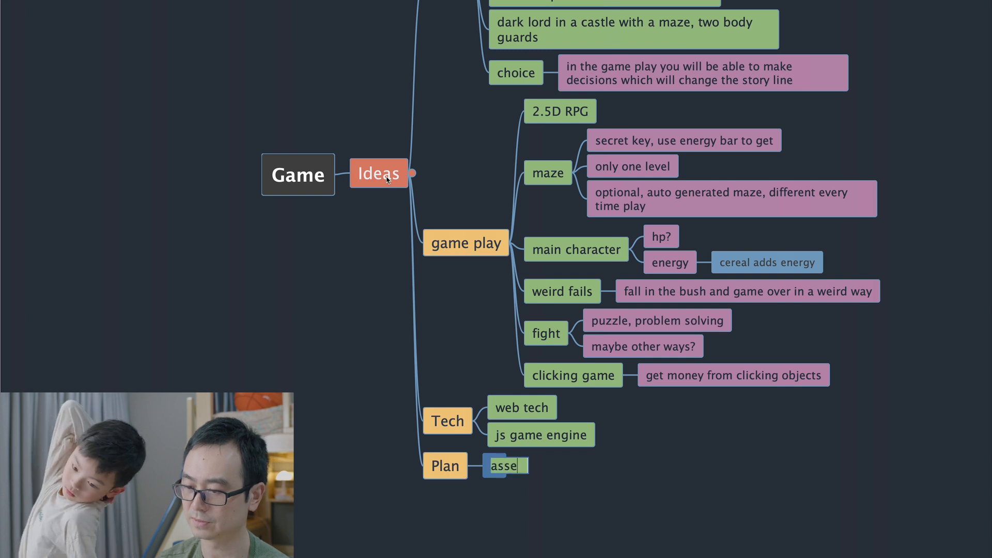
pyautogui.press('BackSpace')
pyautogui.press('BackSpace')
pyautogui.press('BackSpace')
pyautogui.press('BackSpace')
pyautogui.write('pr')
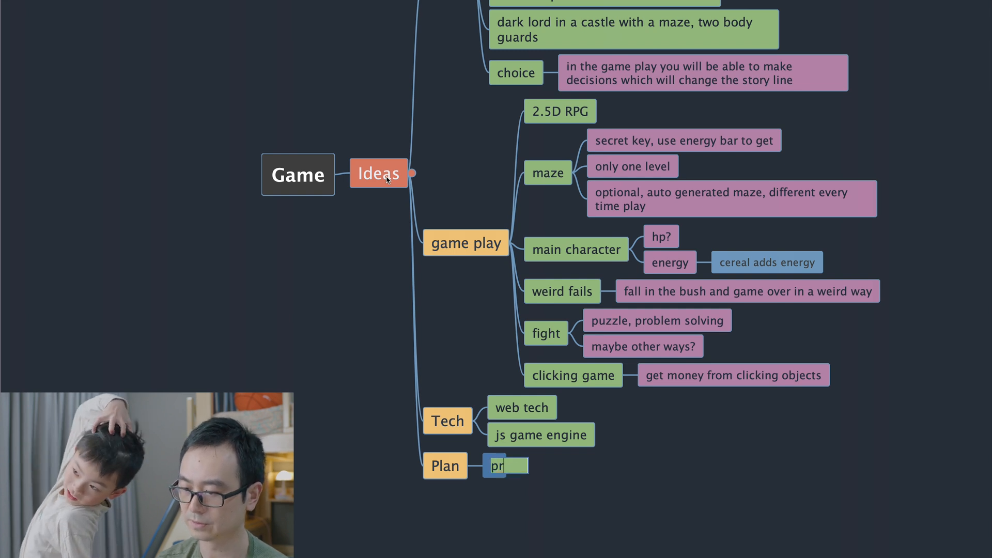
pyautogui.write('epare the ass')
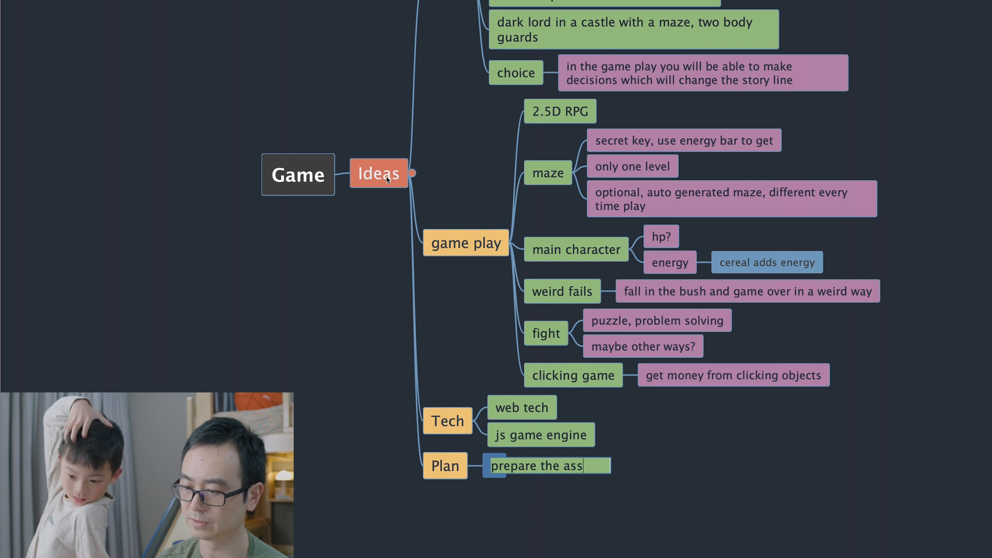
pyautogui.write('ests')
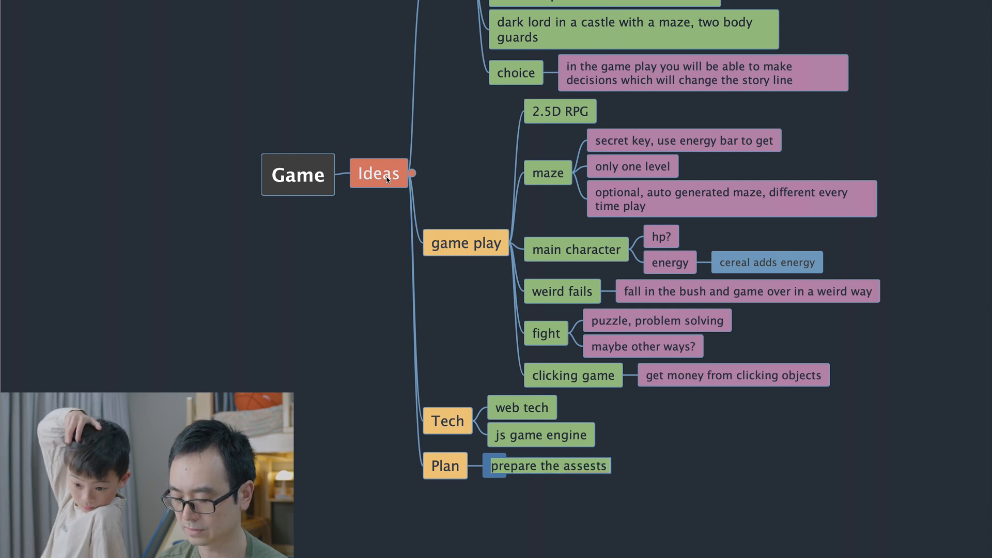
pyautogui.press('Return')
# Step: Add a "character design" child node under "prepare the assests"
pyautogui.press('Tab')
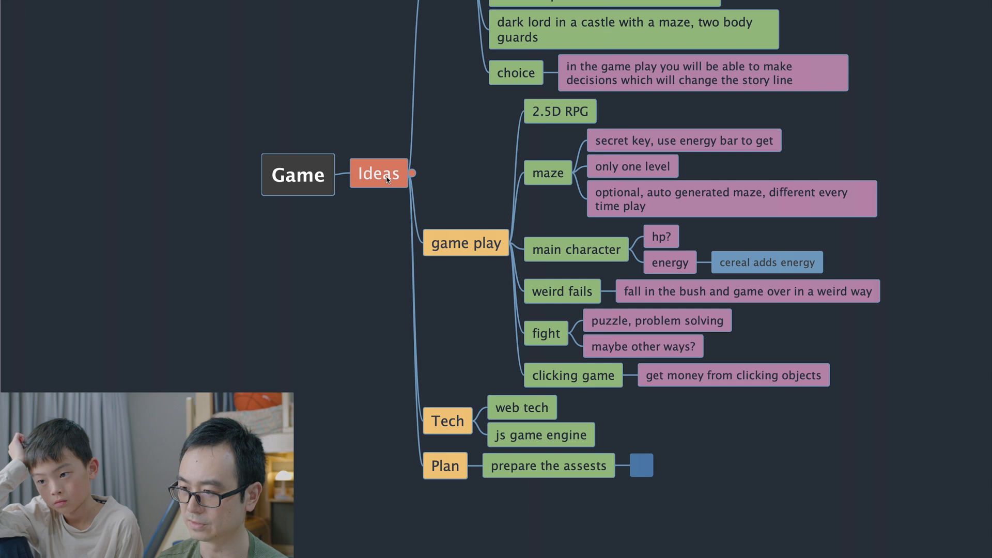
pyautogui.write('charact')
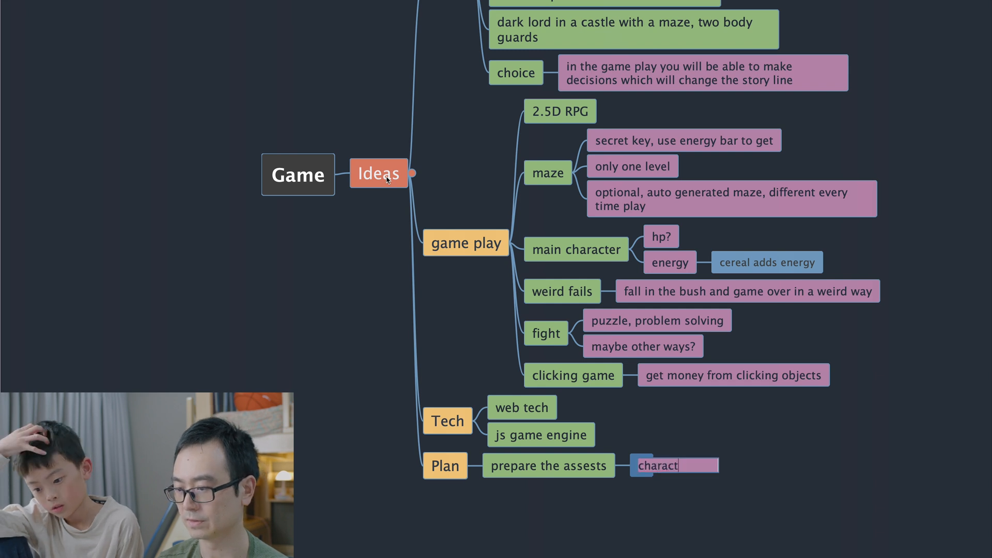
pyautogui.write('er design')
pyautogui.press('Return')
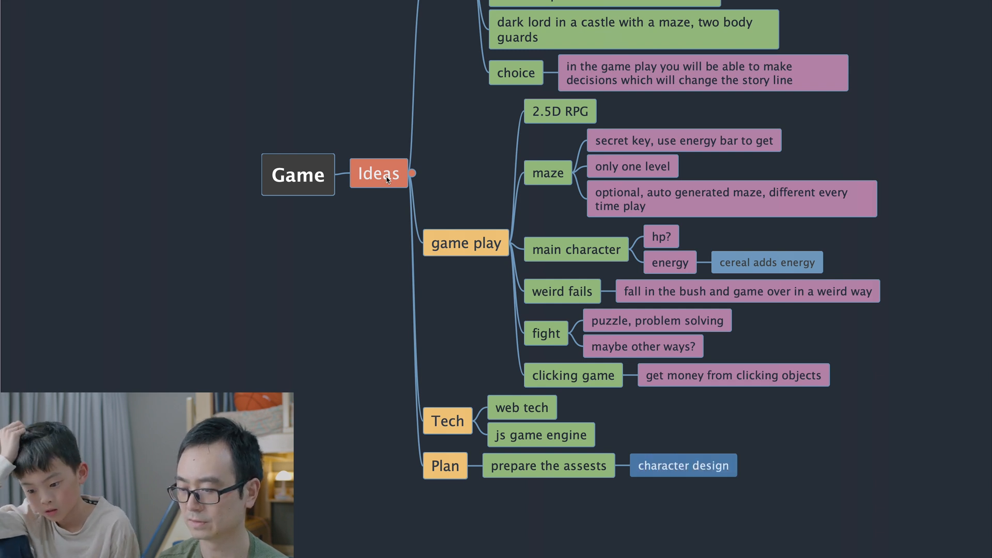
# Step: Add "map design" and "conversation scripts" nodes right after character design, under "prepare the assests"
pyautogui.press('Return')
pyautogui.write('map')
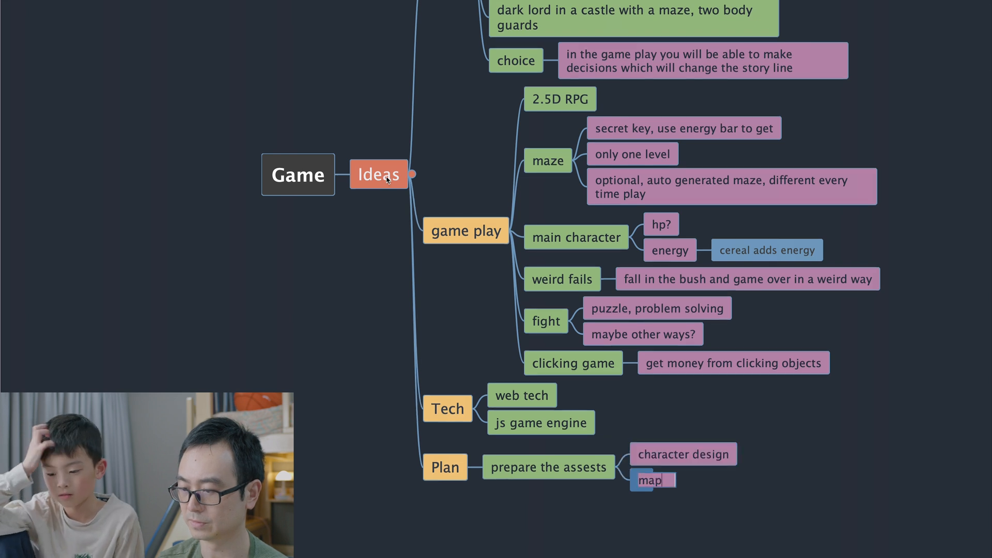
pyautogui.write(' design')
pyautogui.press('Return')
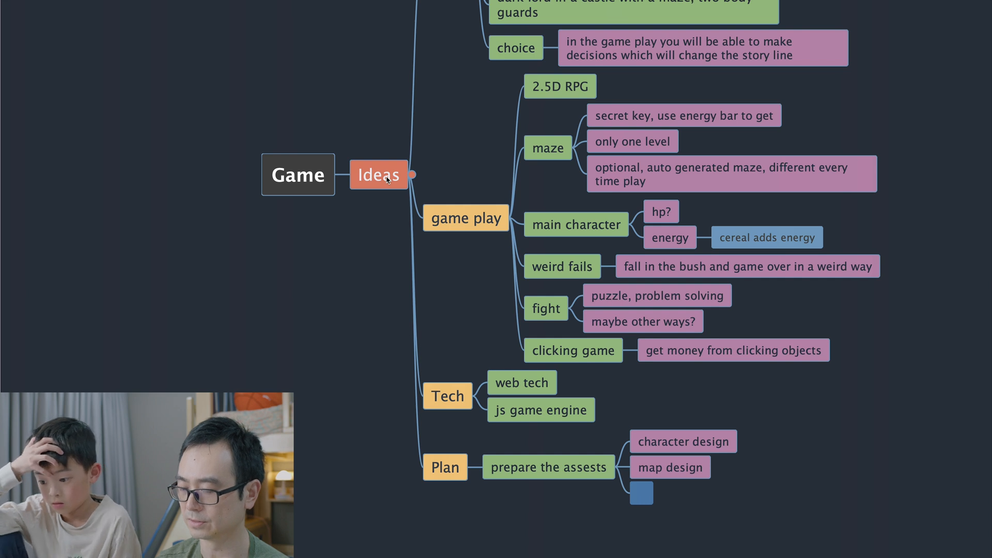
pyautogui.write('co')
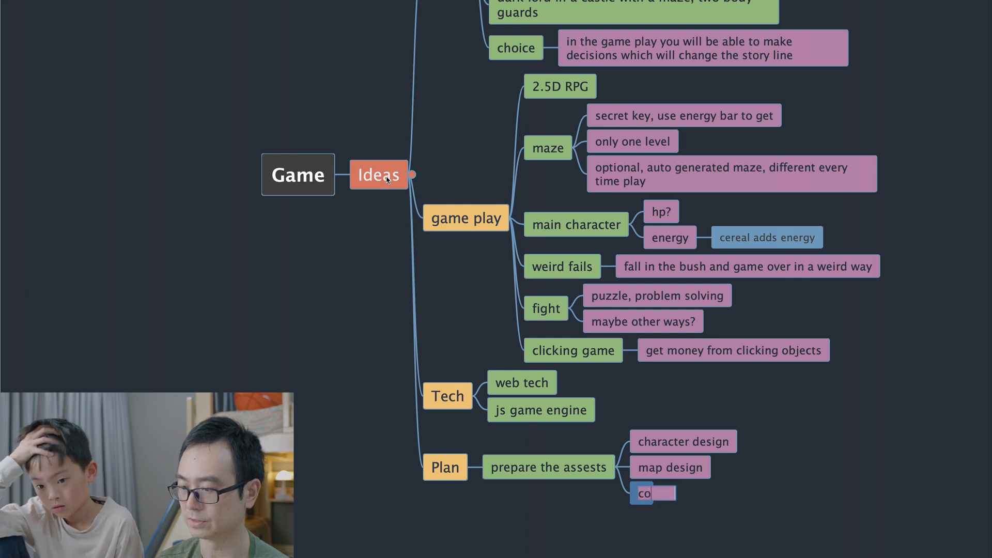
pyautogui.write('nversation scripts')
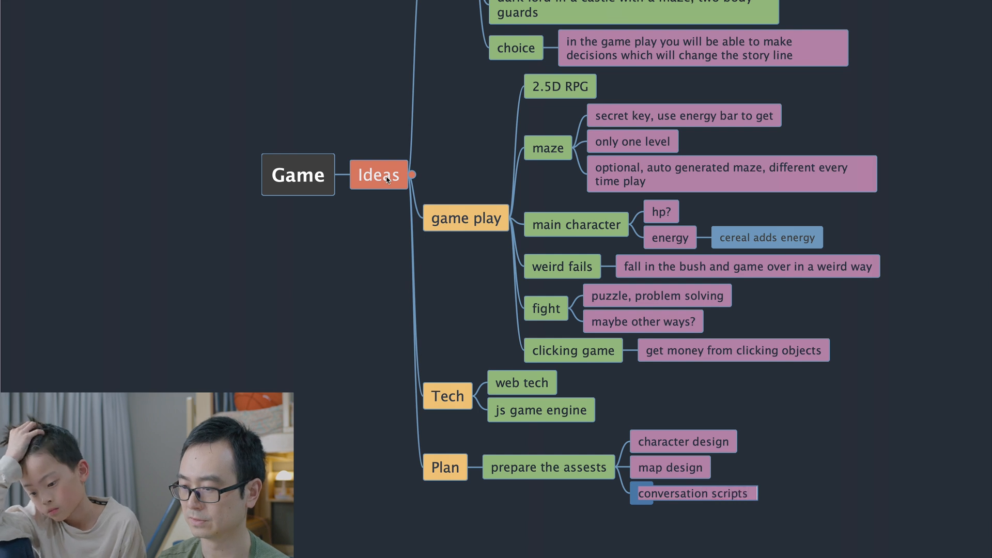
pyautogui.press('Return')
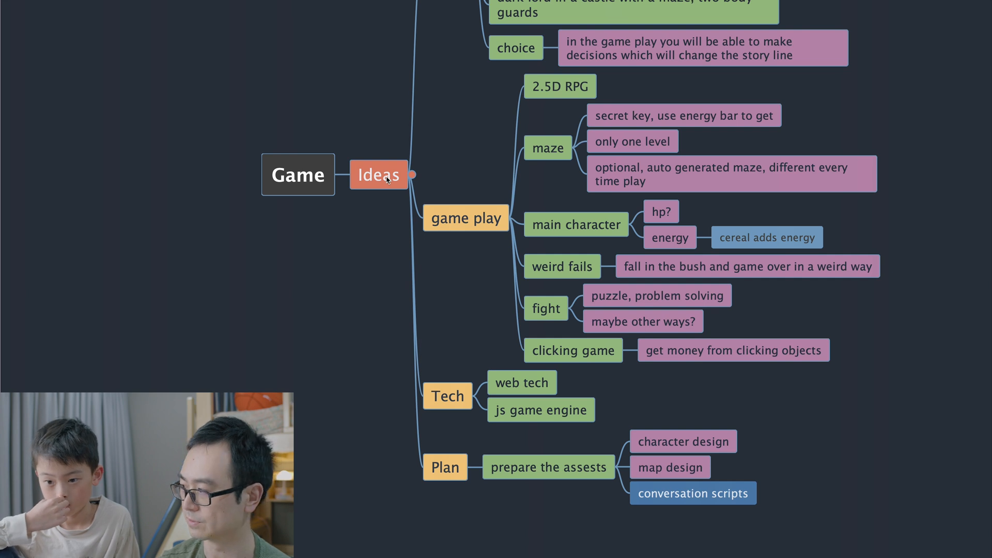
# Step: Add a second child node under Plan reading "setup the project in Jira"
pyautogui.click(455, 468)
pyautogui.press('Tab')
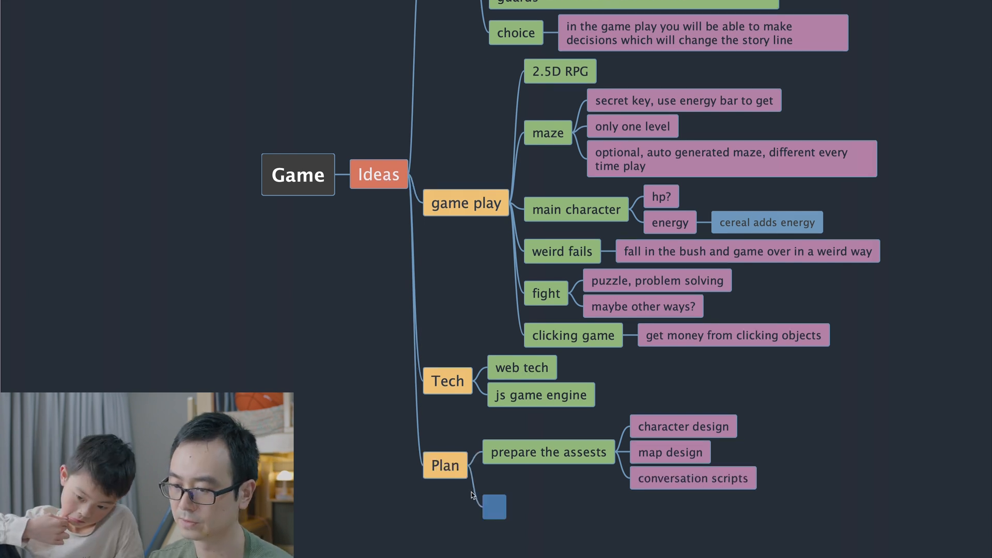
pyautogui.write('setup the porje')
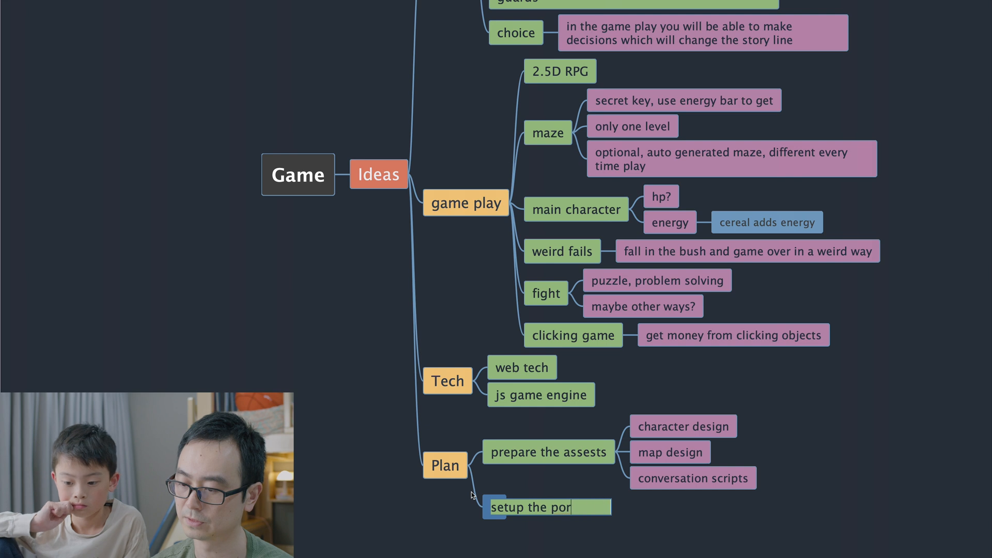
pyautogui.press('BackSpace')
pyautogui.press('BackSpace')
pyautogui.press('BackSpace')
pyautogui.press('BackSpace')
pyautogui.write('ro')
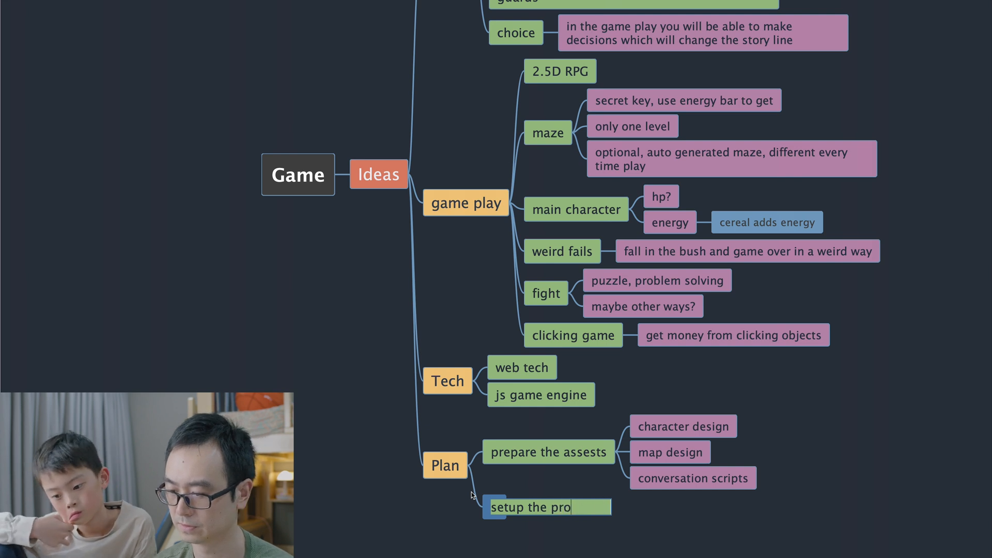
pyautogui.write('ject in Jira')
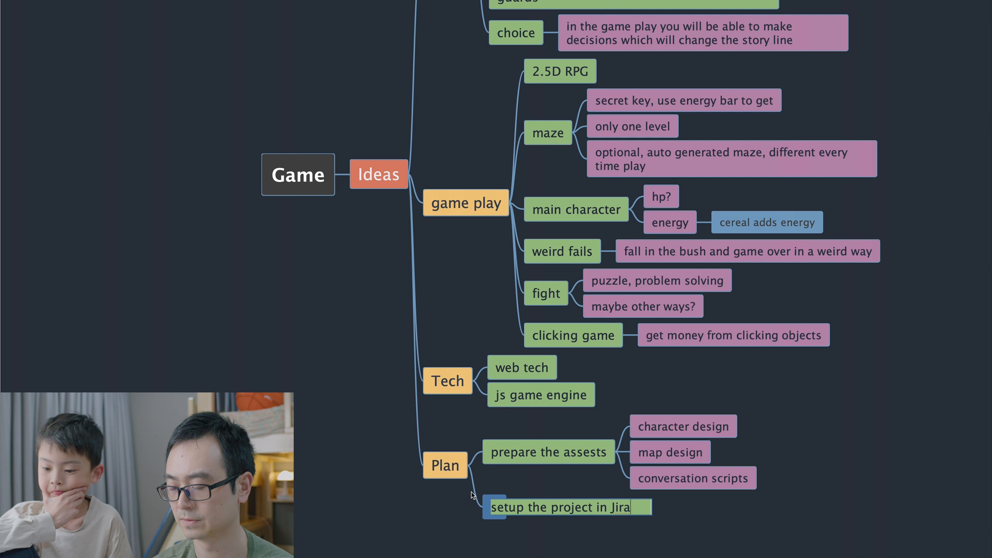
pyautogui.press('Return')
# Step: Add a "research the tech" node under Plan, right after the Jira setup node
pyautogui.press('Return')
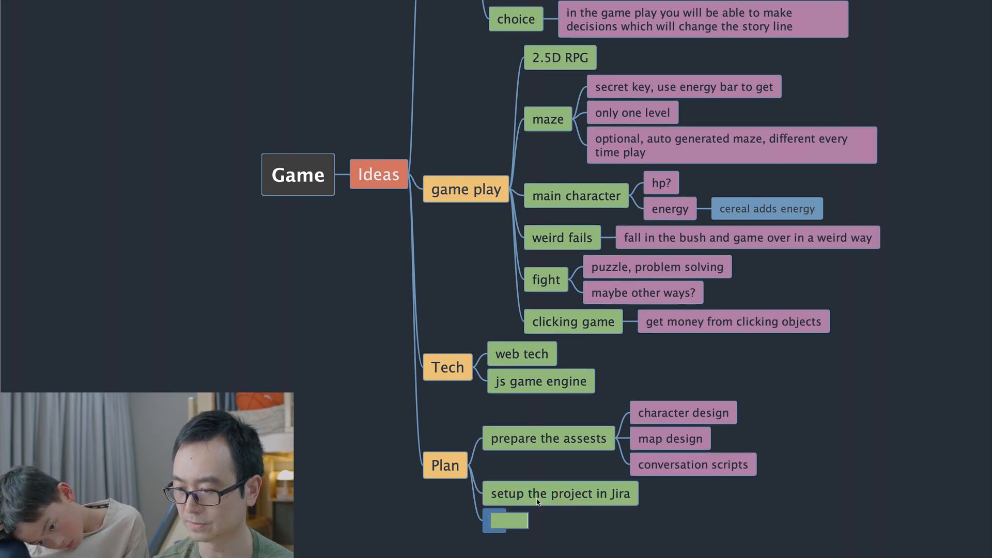
pyautogui.write('research the c')
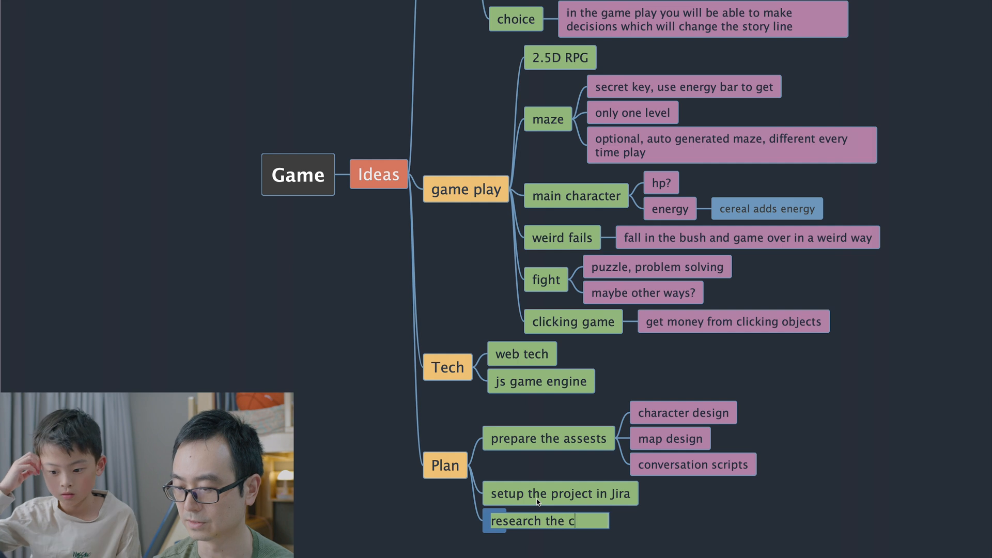
pyautogui.press('BackSpace')
pyautogui.write('tech')
pyautogui.press('Return')
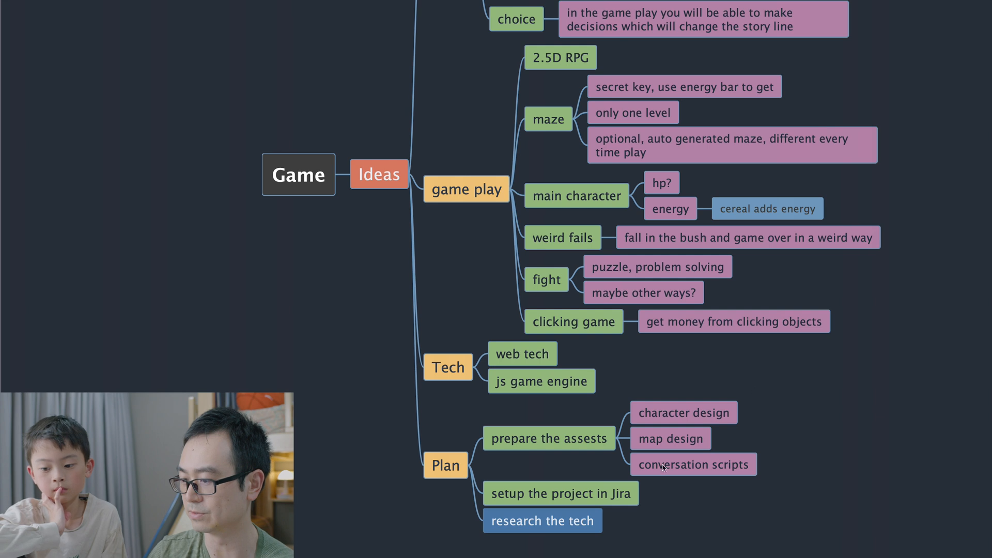
pyautogui.click(832, 409)
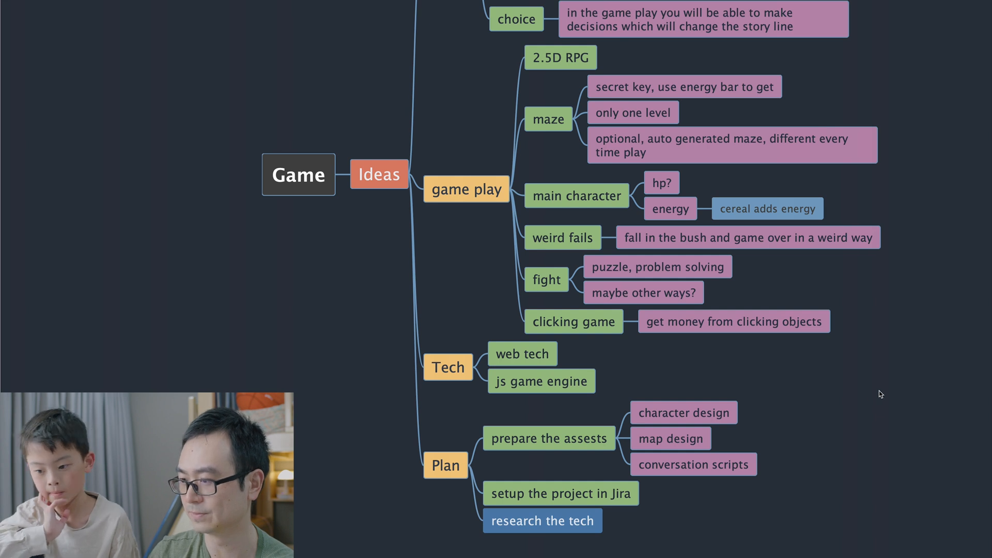
pyautogui.scroll(5, 879, 393)
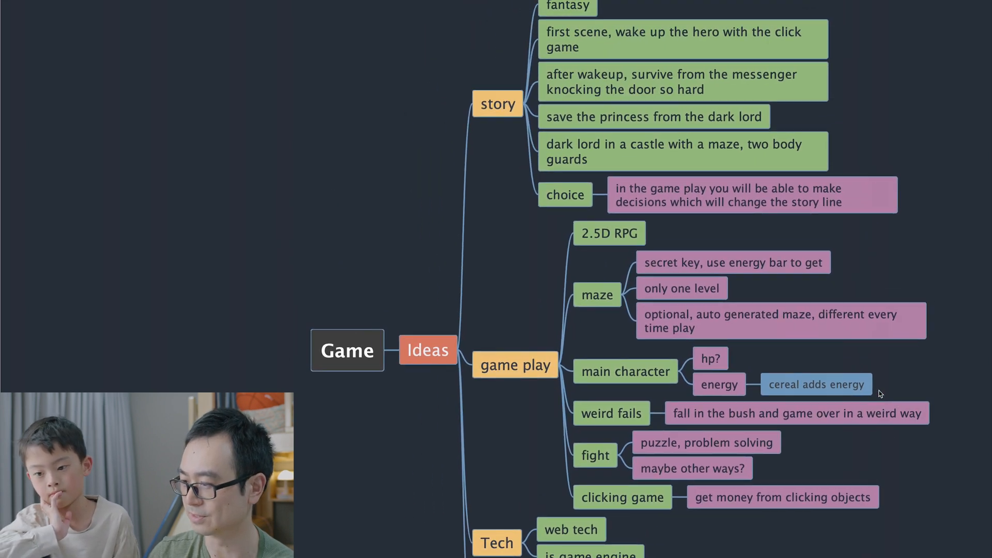
pyautogui.scroll(2, 911, 244)
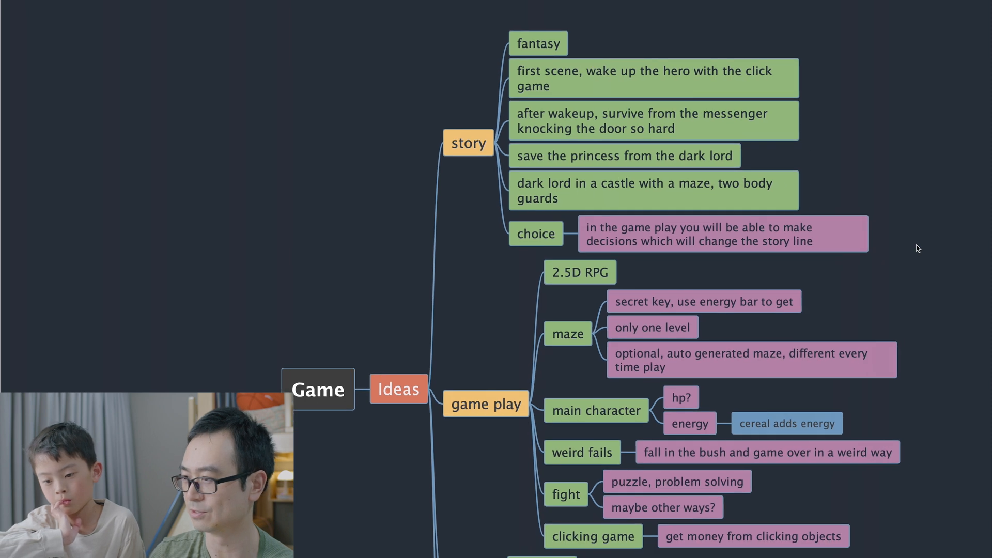